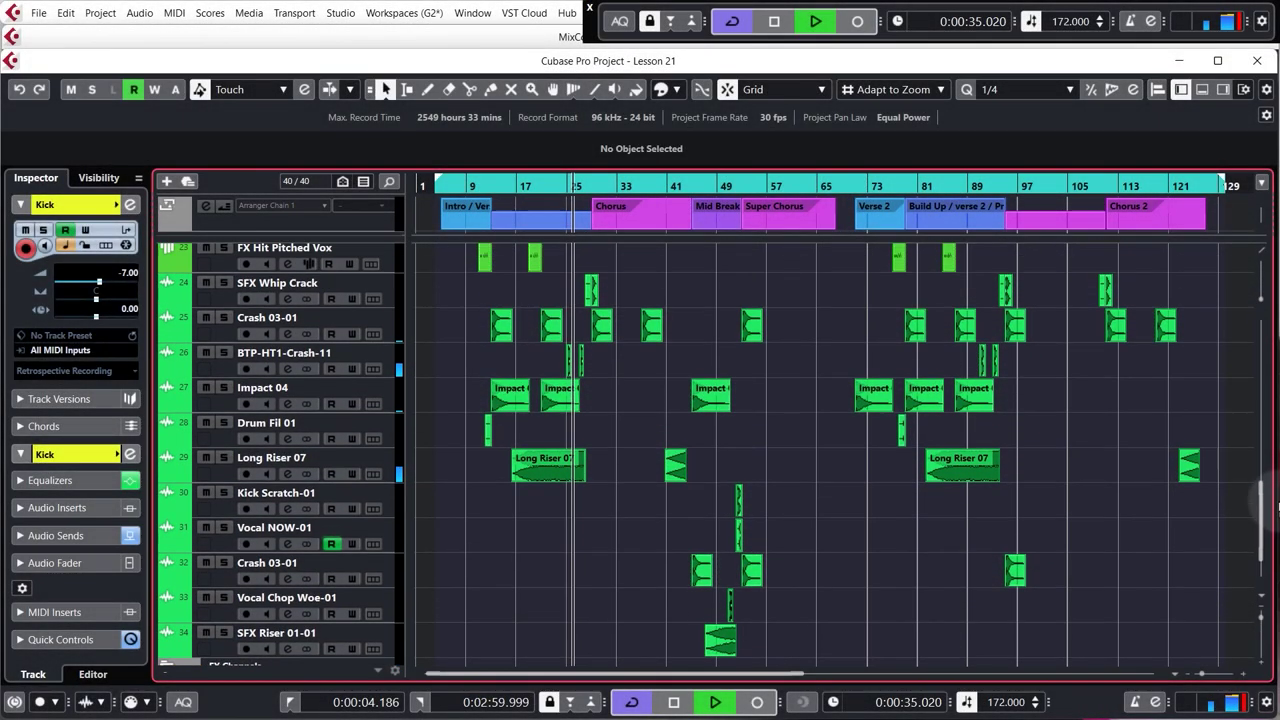
Step: Review the finished drum and bass arrangement and show all used automation from the Kick track header
scroll(1275, 475, "up", 4)
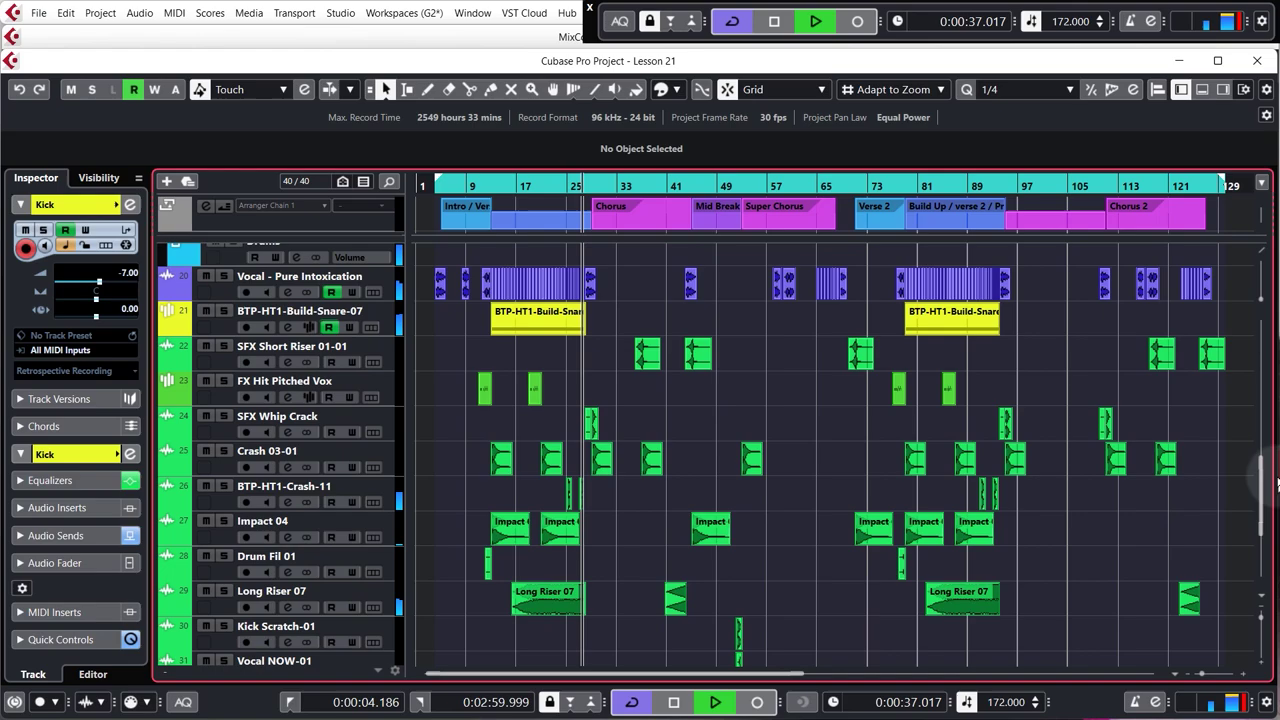
left_click_drag(1275, 475, 1270, 345)
scroll(610, 360, "up", 5, "ctrl")
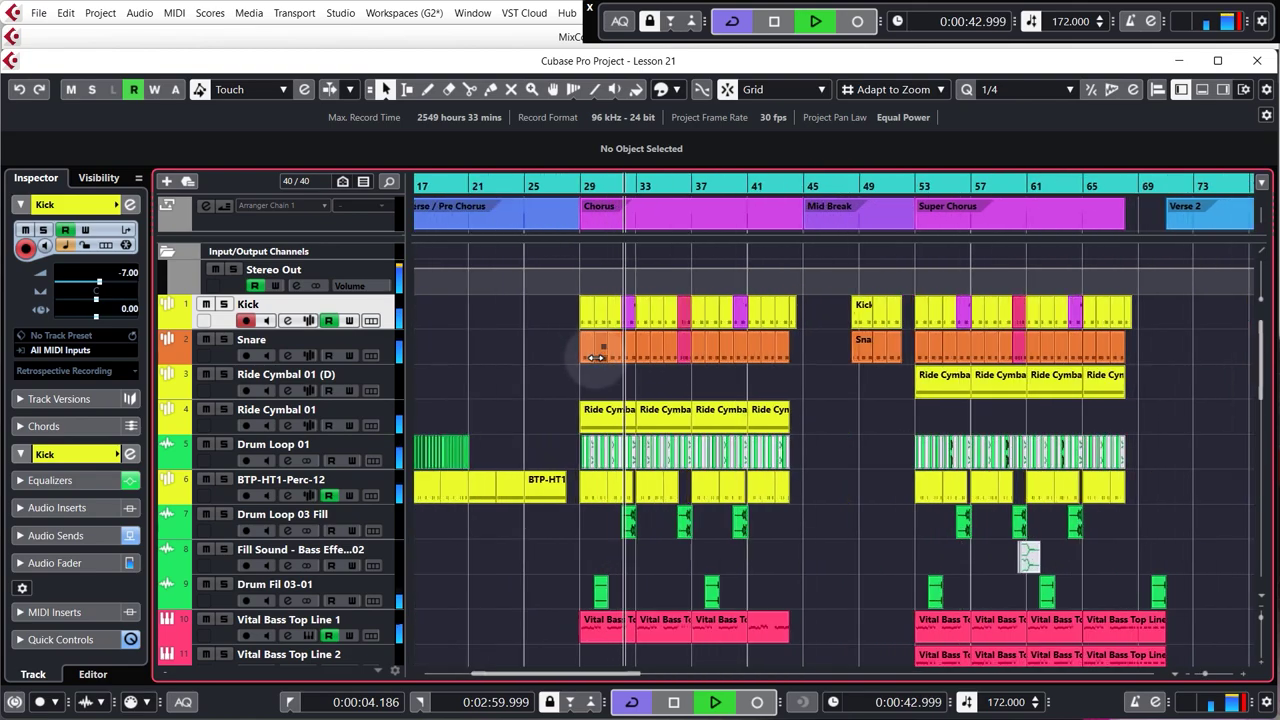
scroll(595, 381, "up", 3, "ctrl")
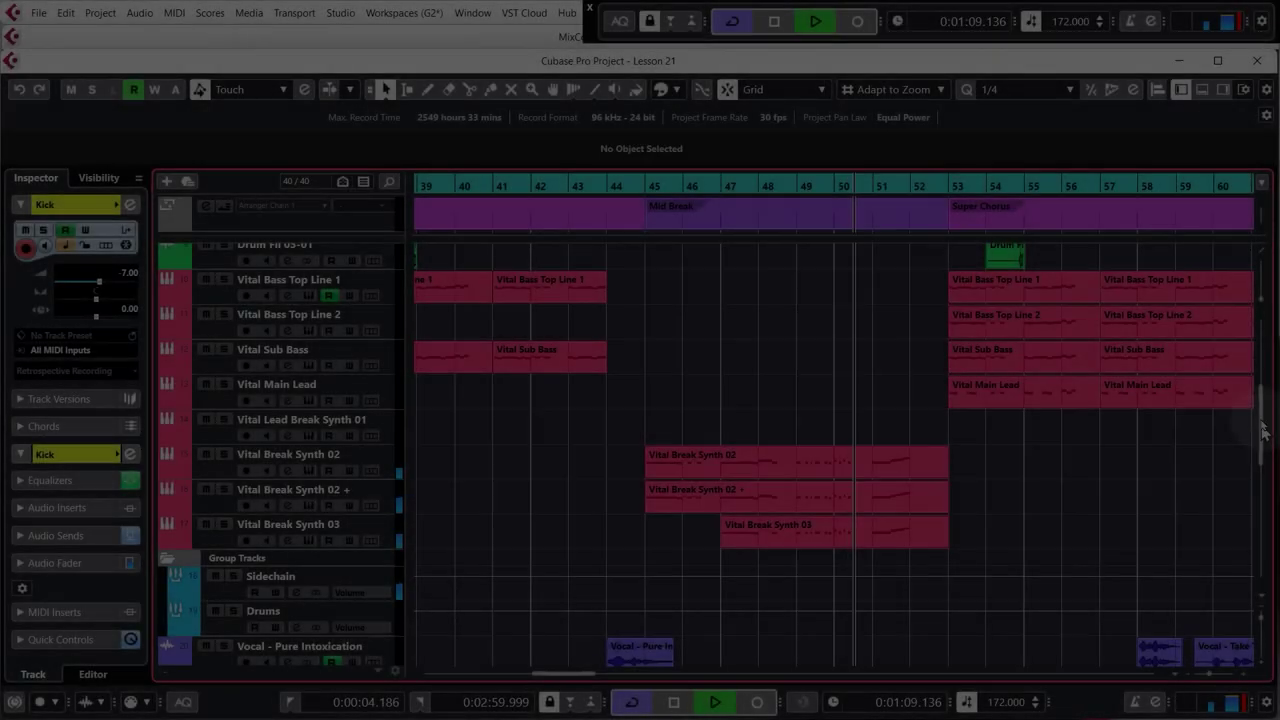
left_click_drag(1266, 429, 1265, 345)
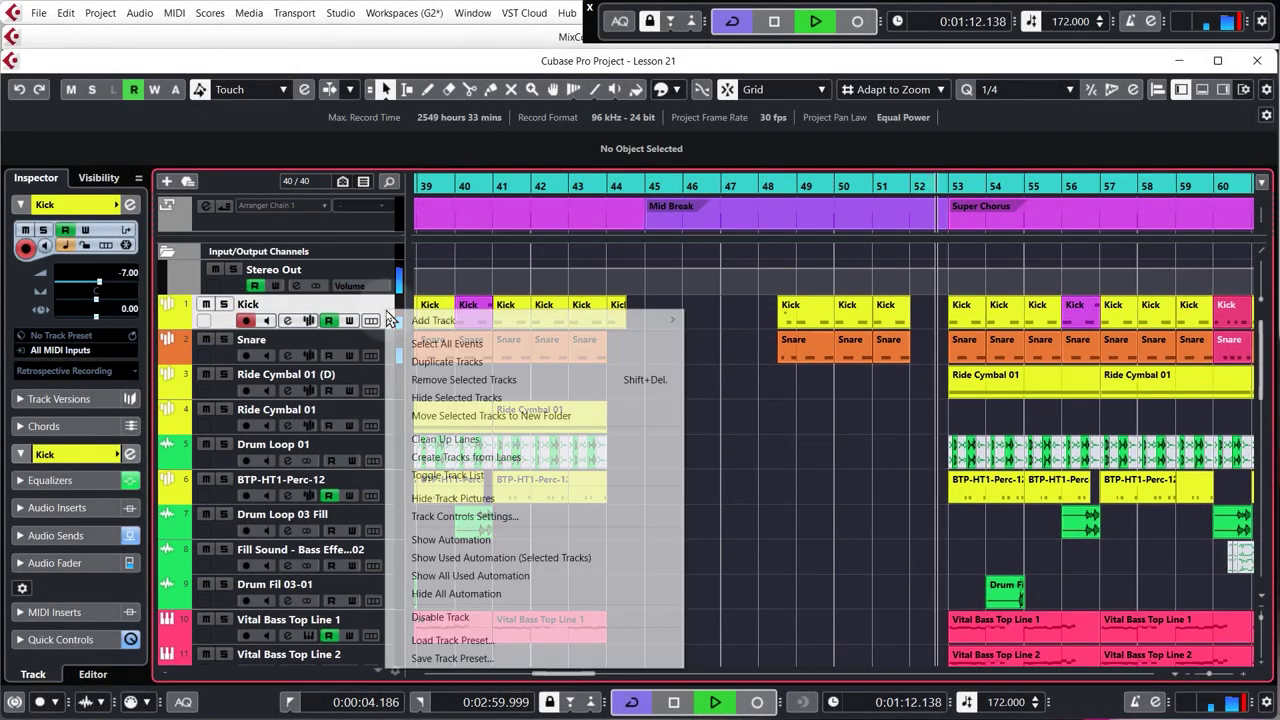
right_click(386, 311)
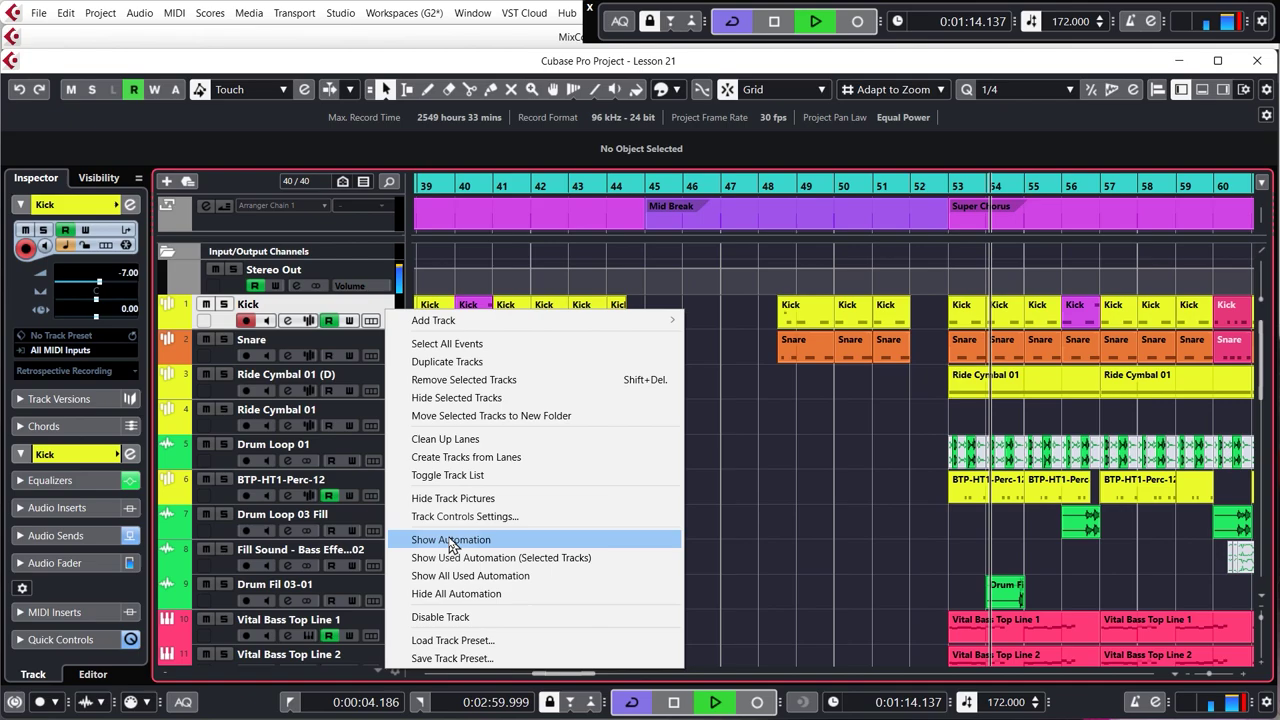
left_click(458, 576)
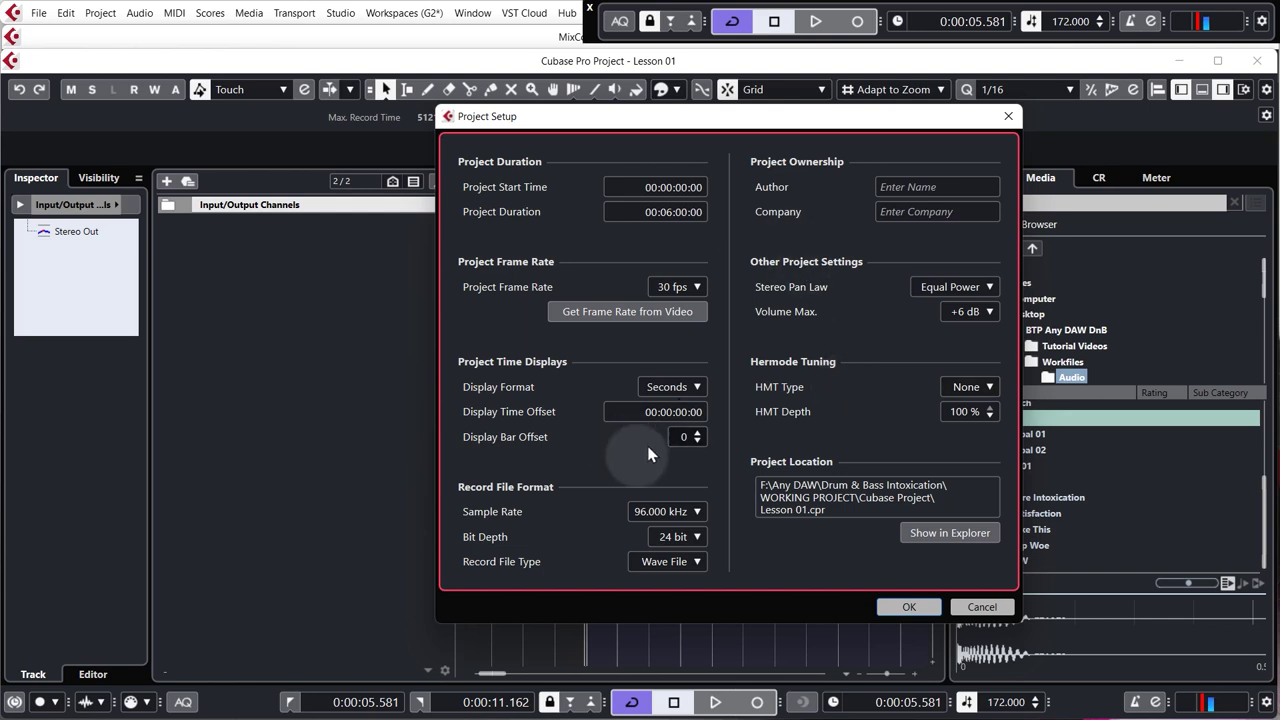
Step: Check the sample rate (96.000 kHz) and bit depth (24 bit) dropdowns, leave them unchanged, and confirm with OK
left_click(669, 512)
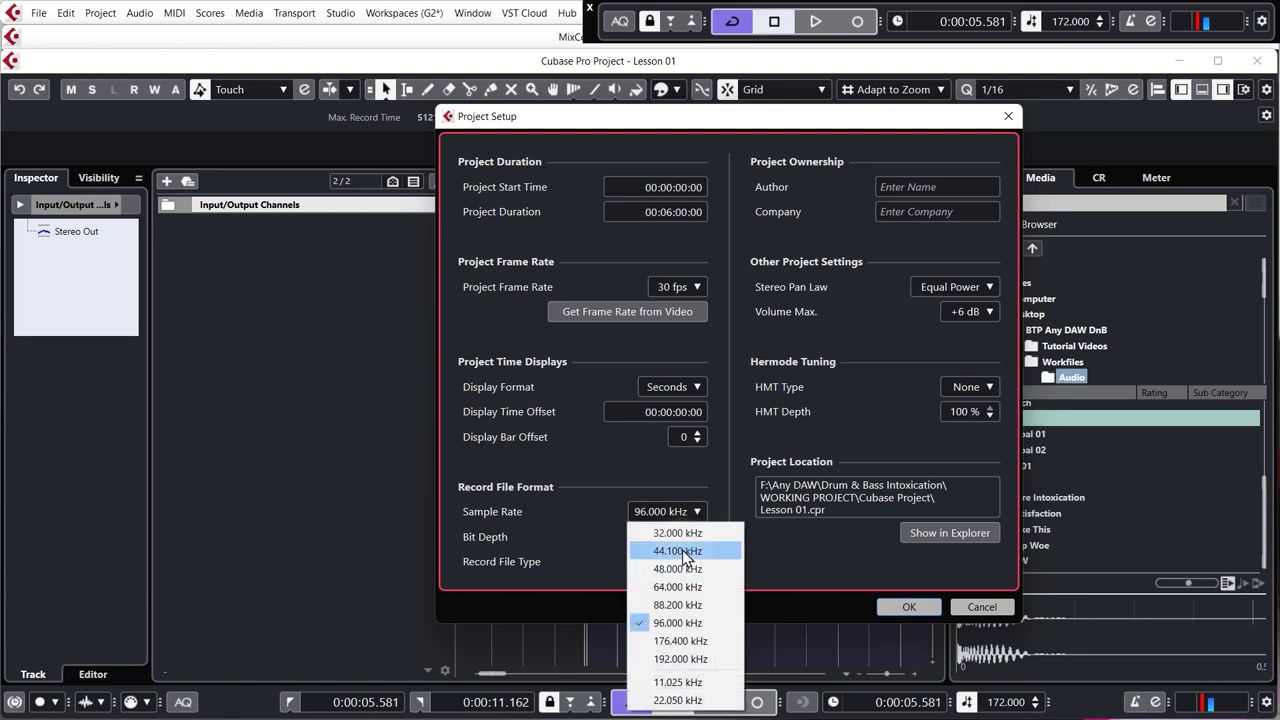
key("Escape")
left_click(678, 537)
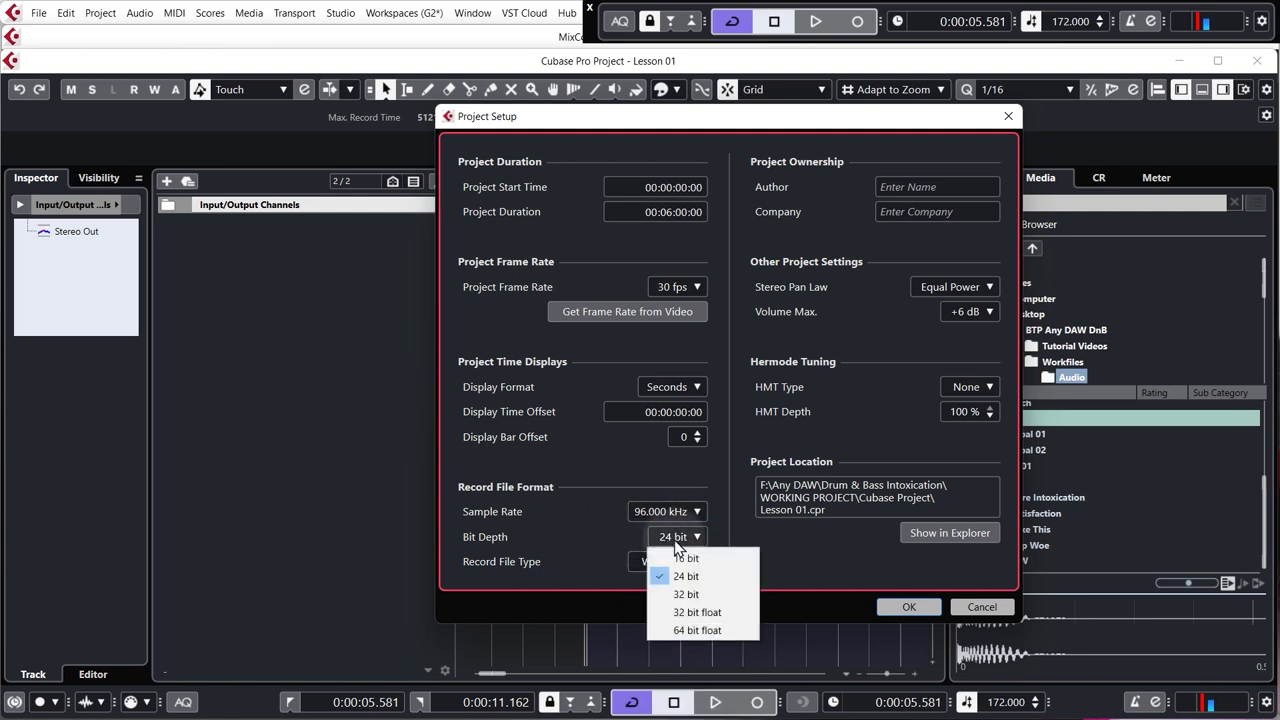
left_click(601, 537)
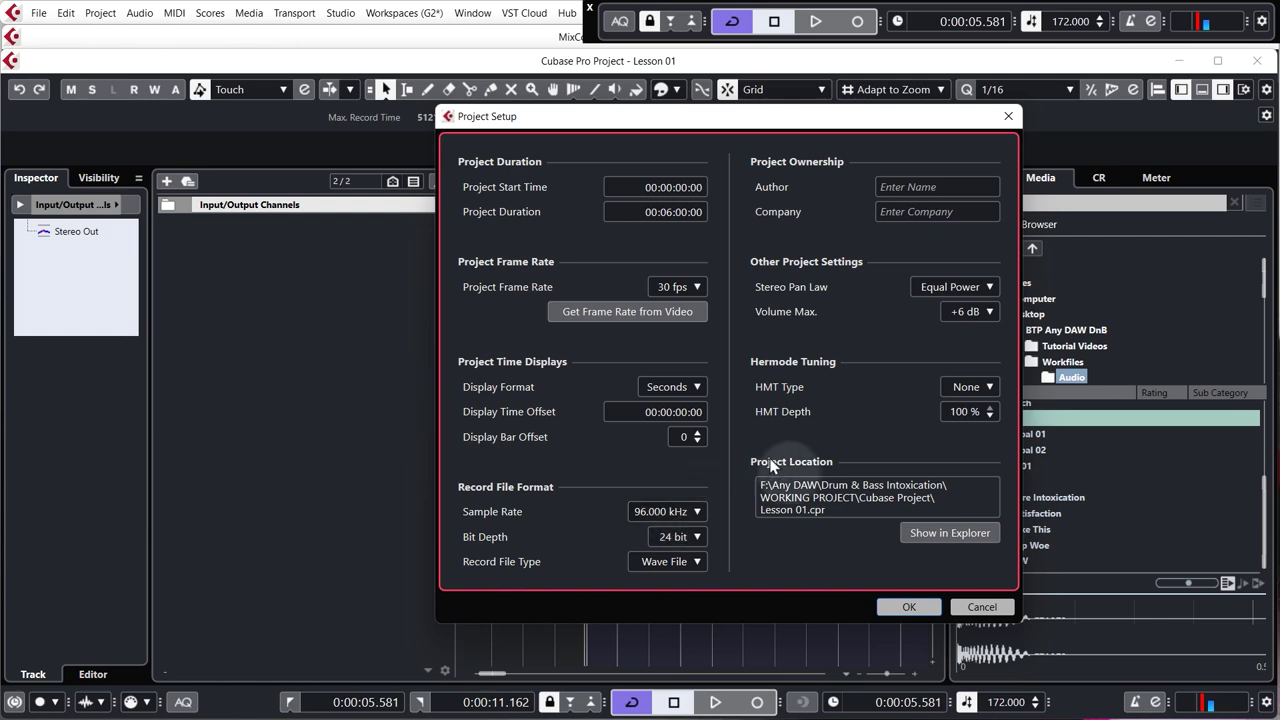
left_click(885, 607)
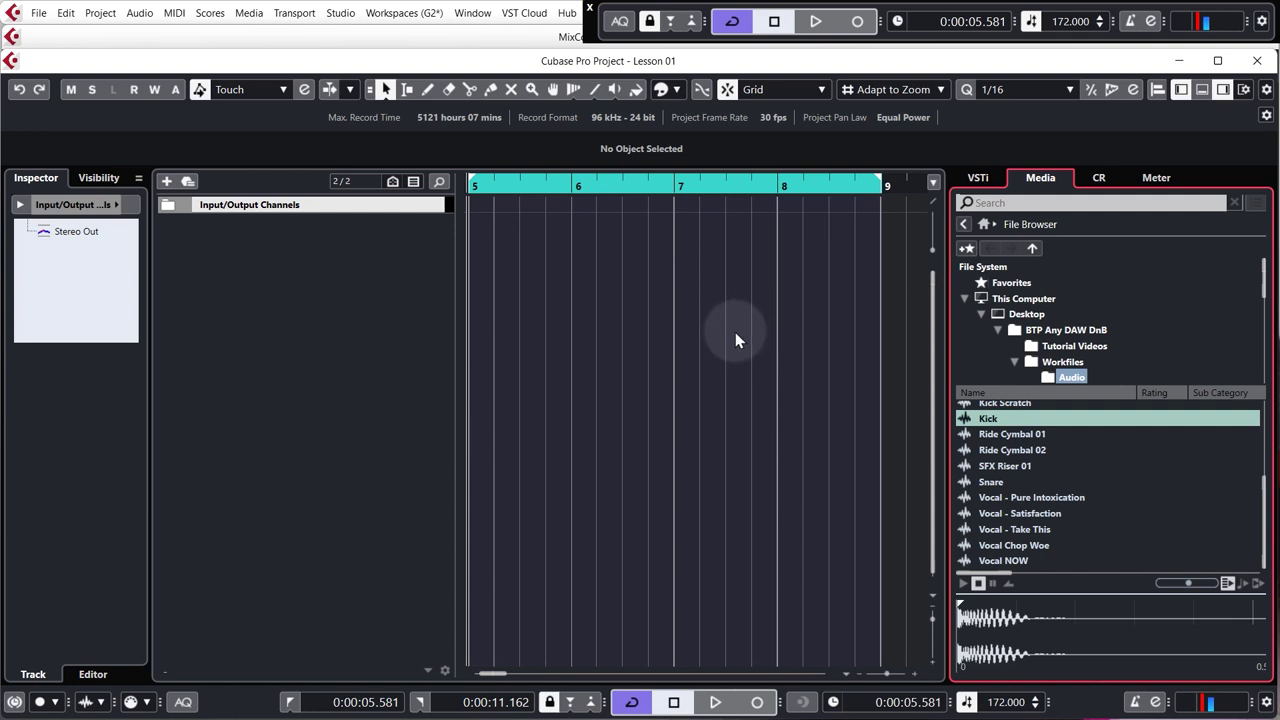
Step: Browse to the Workfiles Audio folder in the File Browser and preview the Kick sample
scroll(1050, 340, "down", 2)
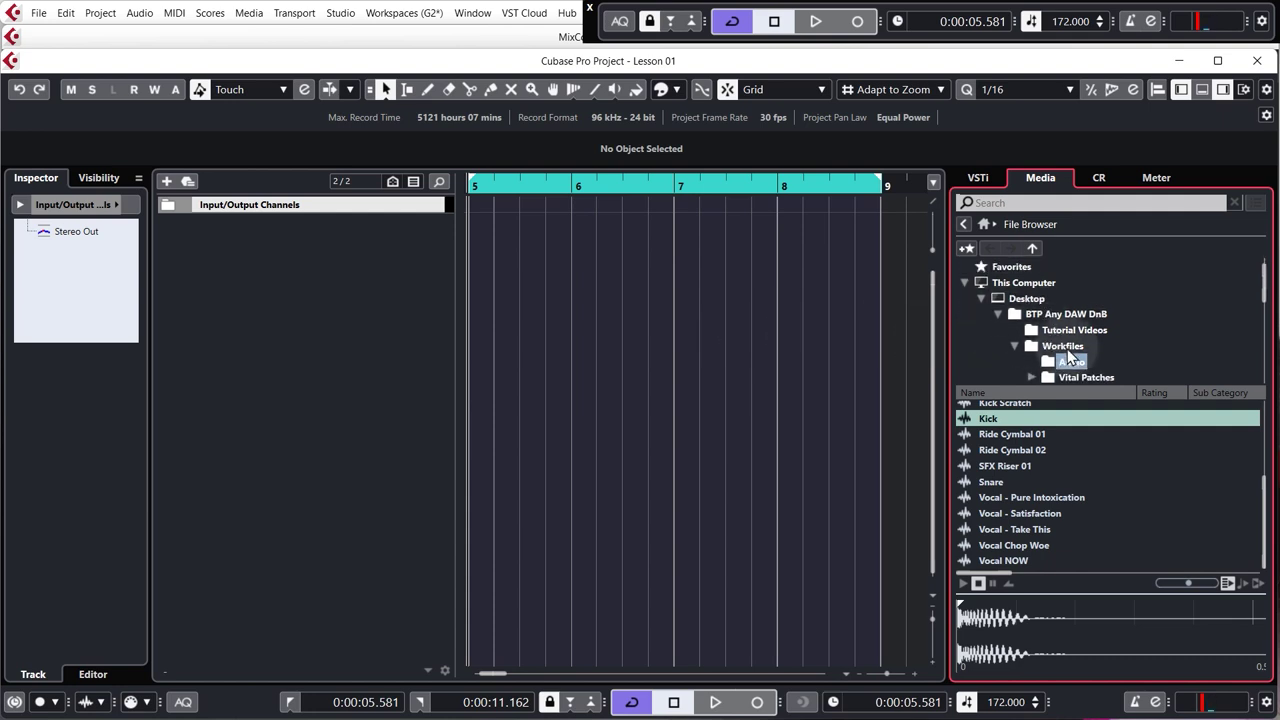
left_click(1066, 346)
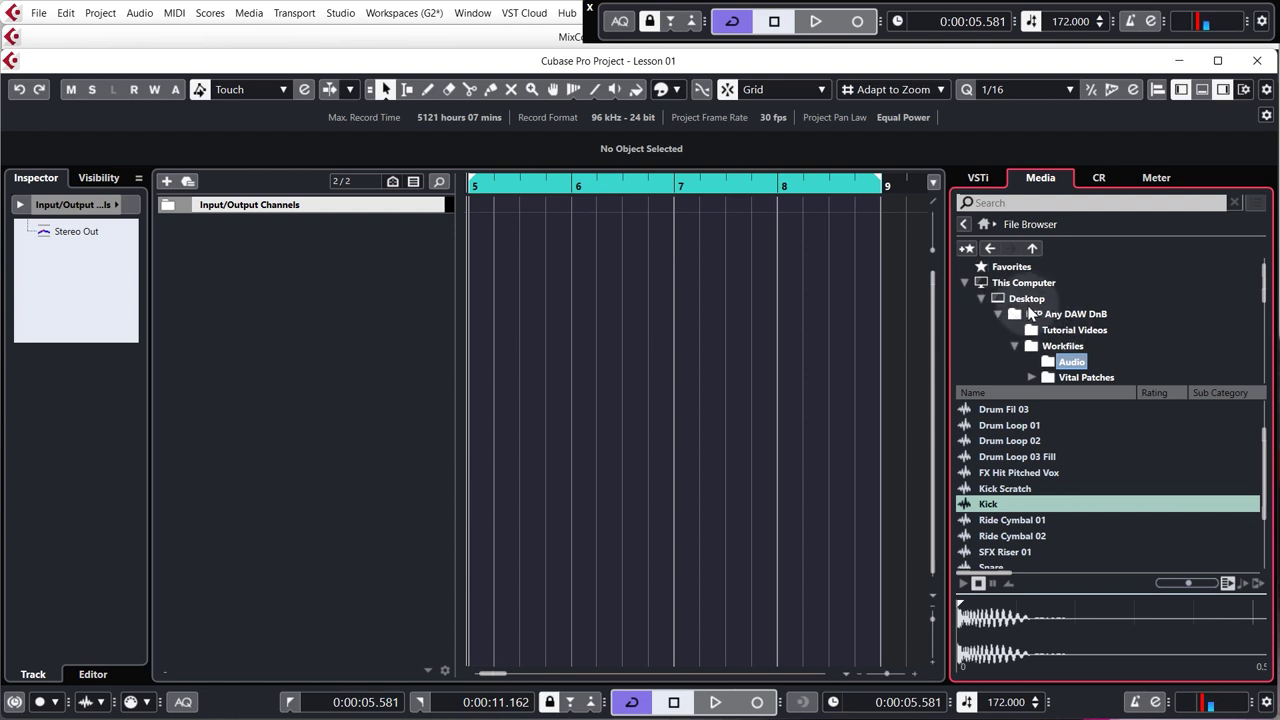
left_click(1062, 346)
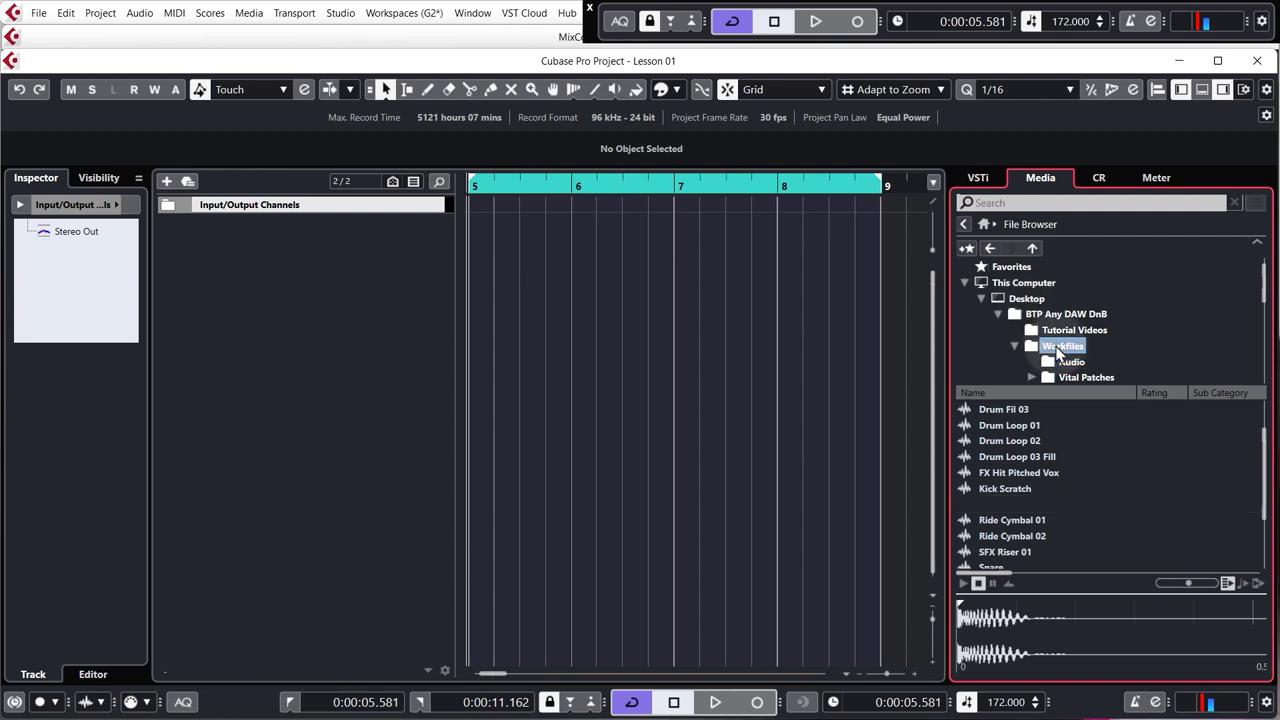
left_click(1068, 362)
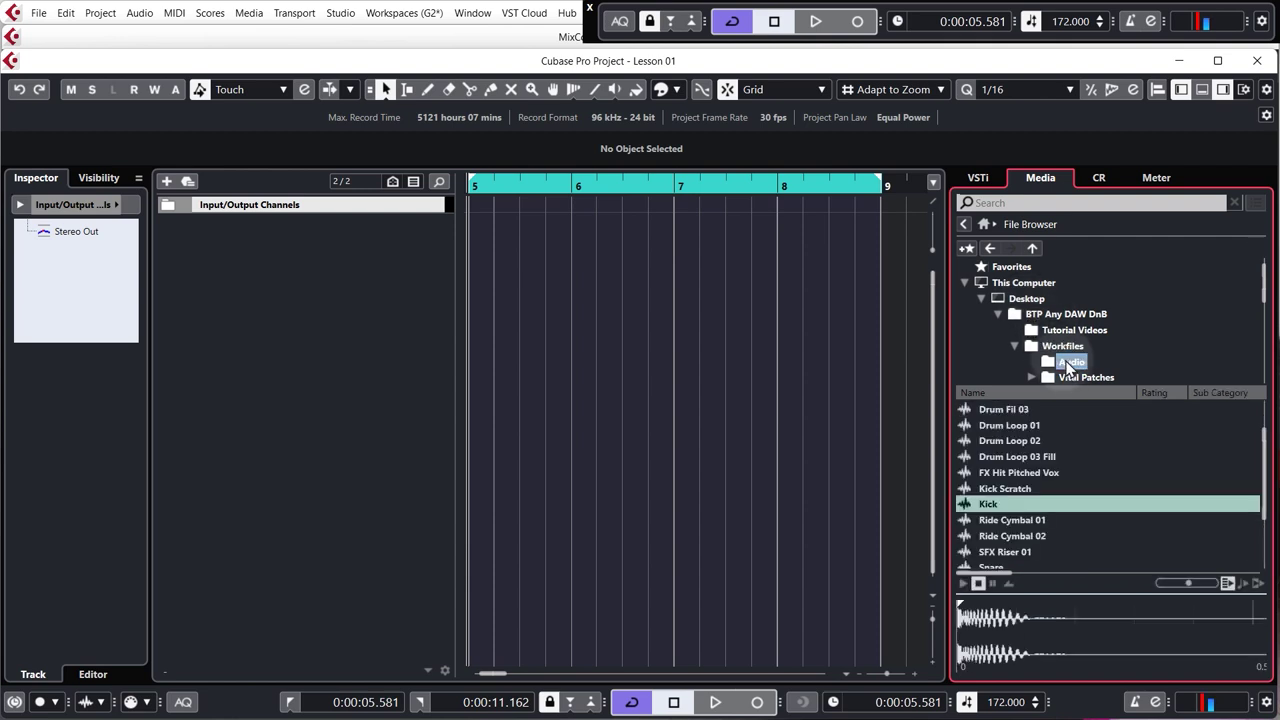
left_click(993, 507)
Step: Create a sampler track from Kick, draw a one-bar part at bar 5, and set volume to -7 dB
right_click(993, 507)
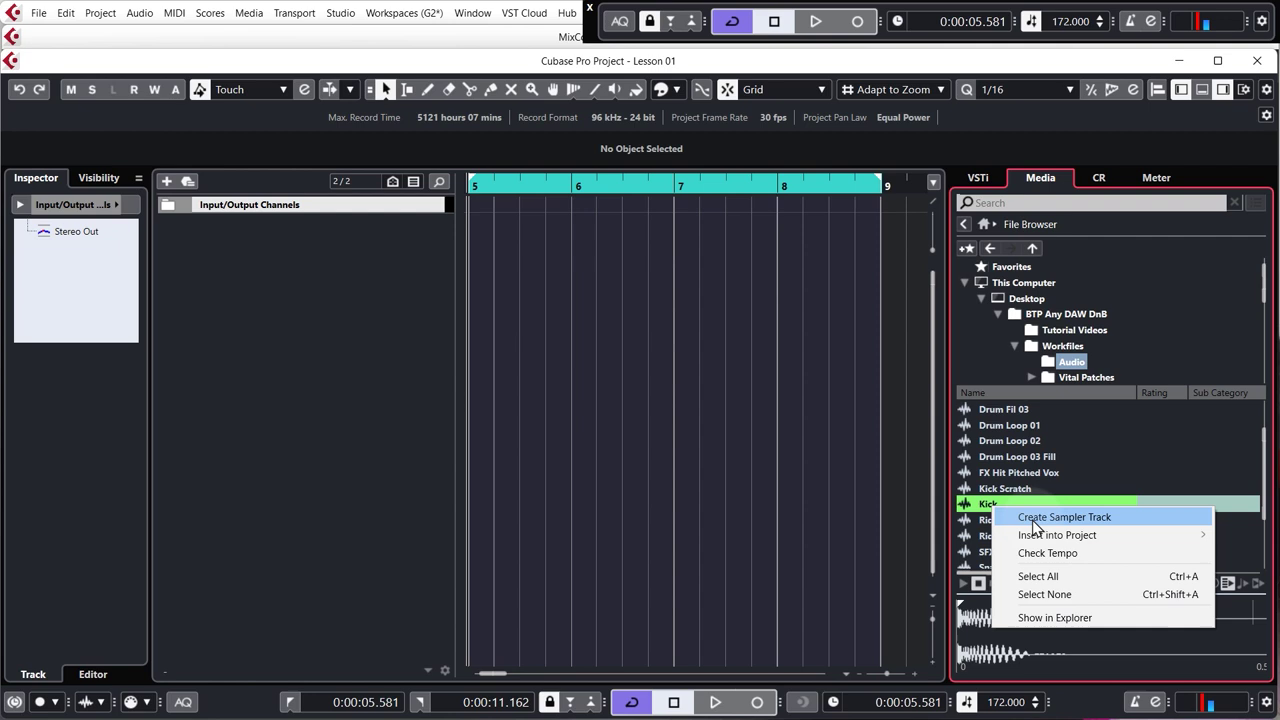
left_click(1030, 517)
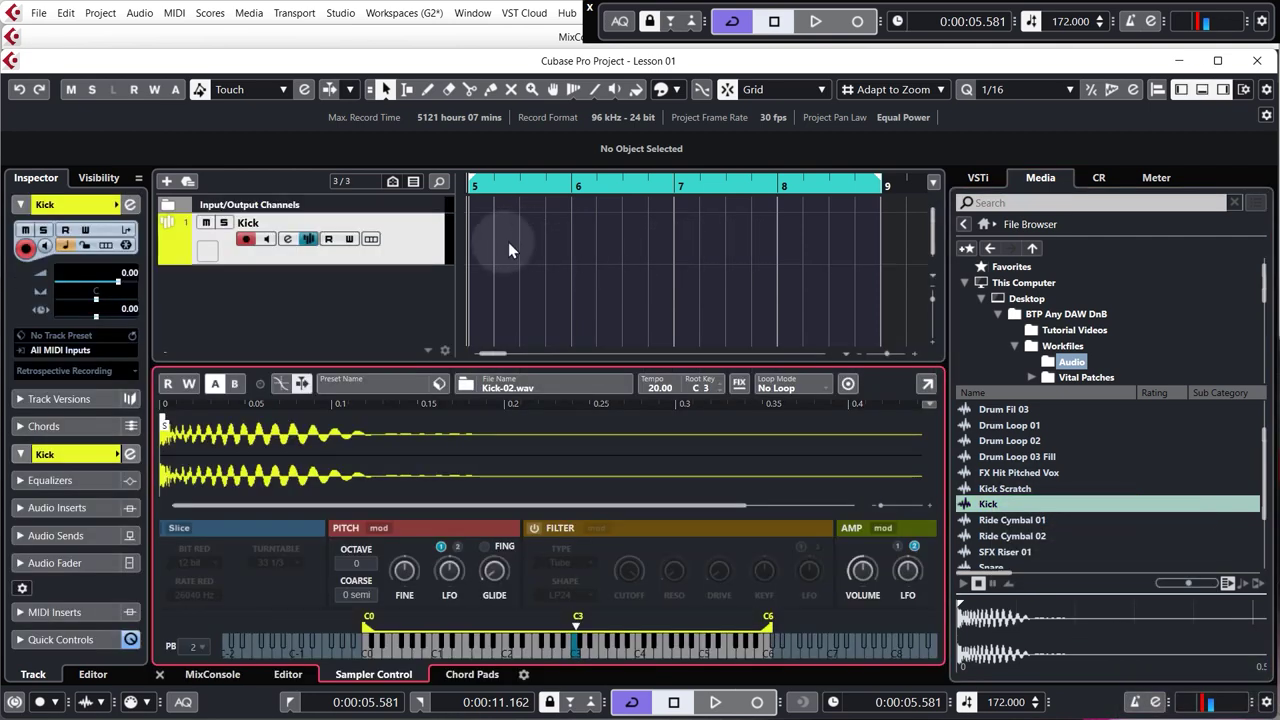
left_click_drag(477, 233, 581, 240)
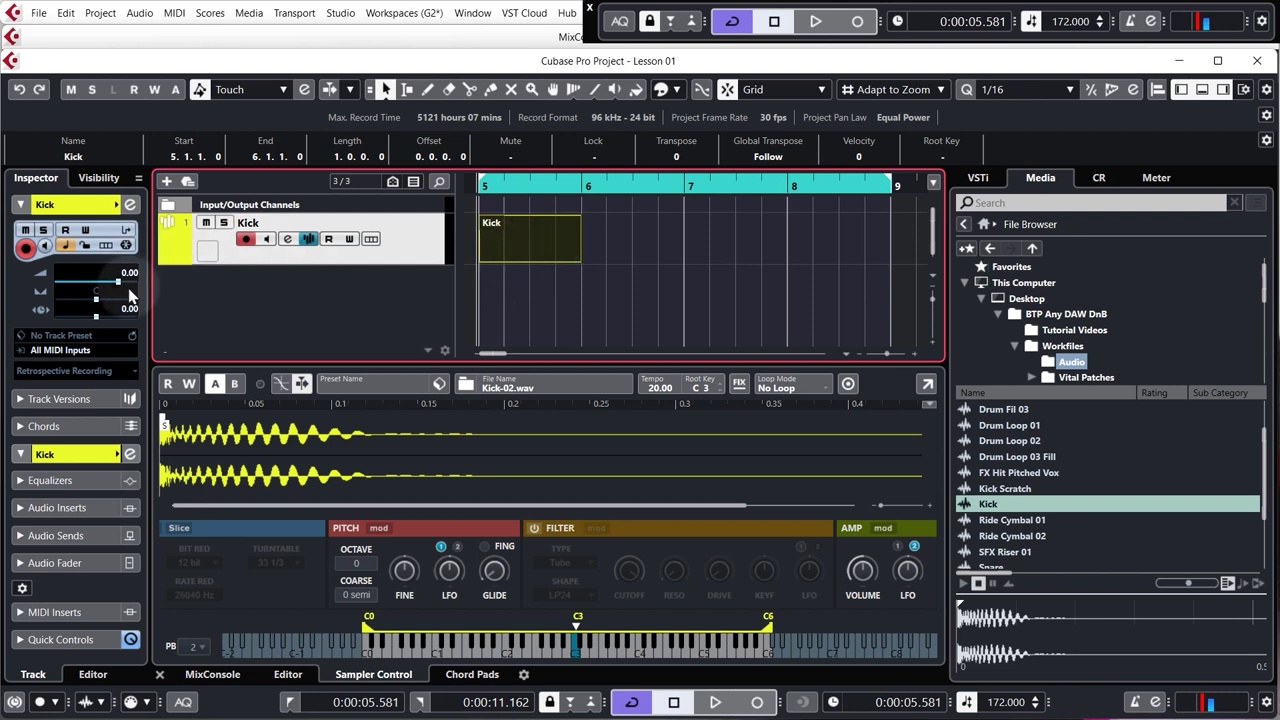
left_click_drag(127, 283, 136, 338)
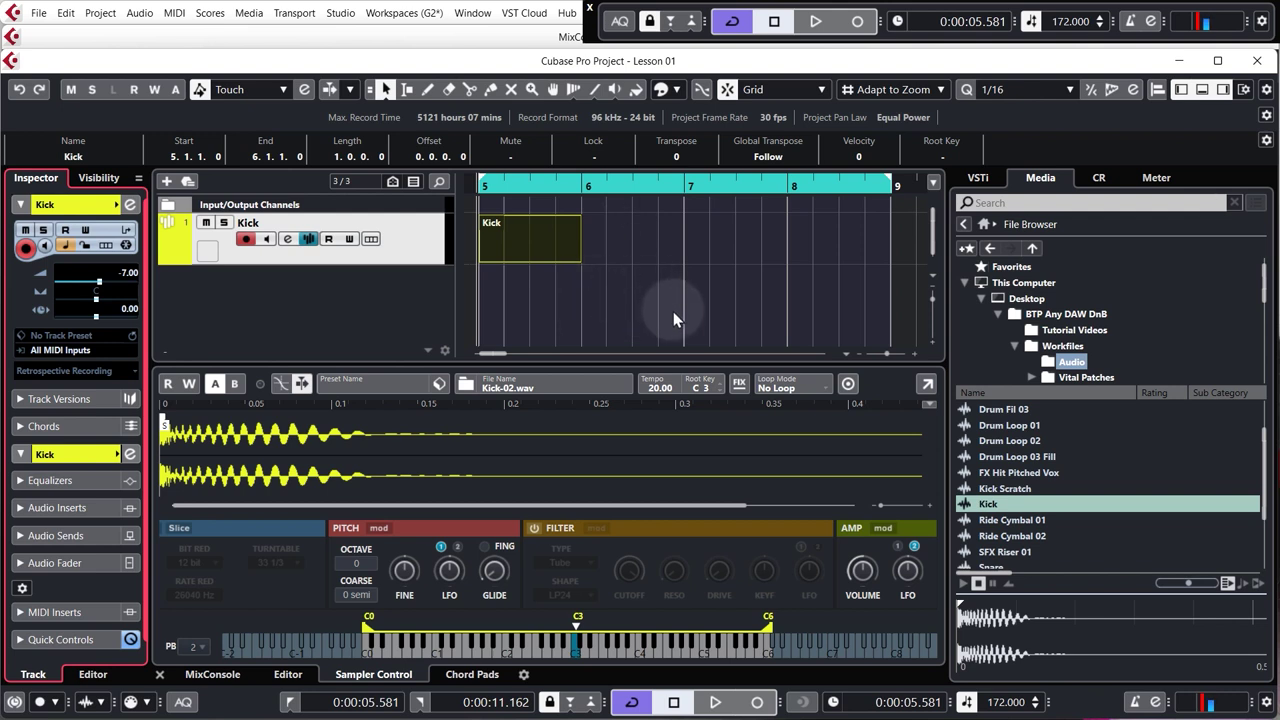
Step: In the Kick part's Key Editor, draw C3 notes at 5.1.1 and 5.3.3
double_click(548, 238)
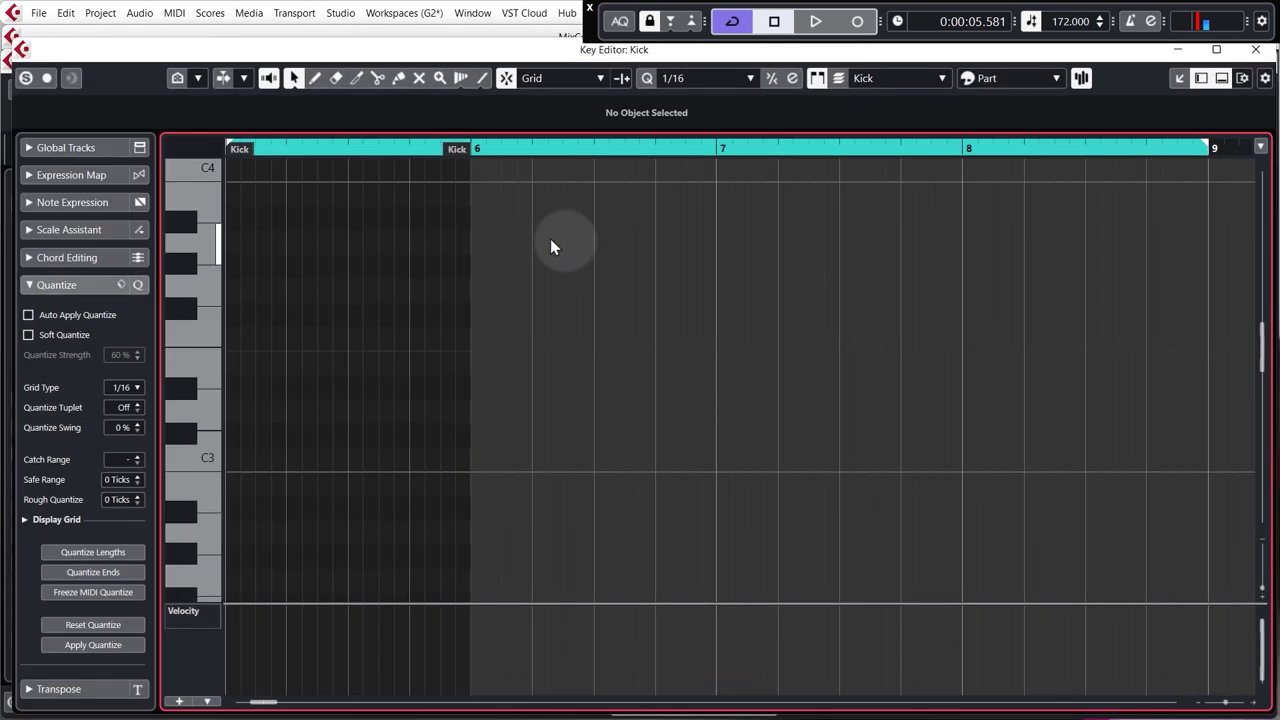
scroll(495, 402, "left", 2)
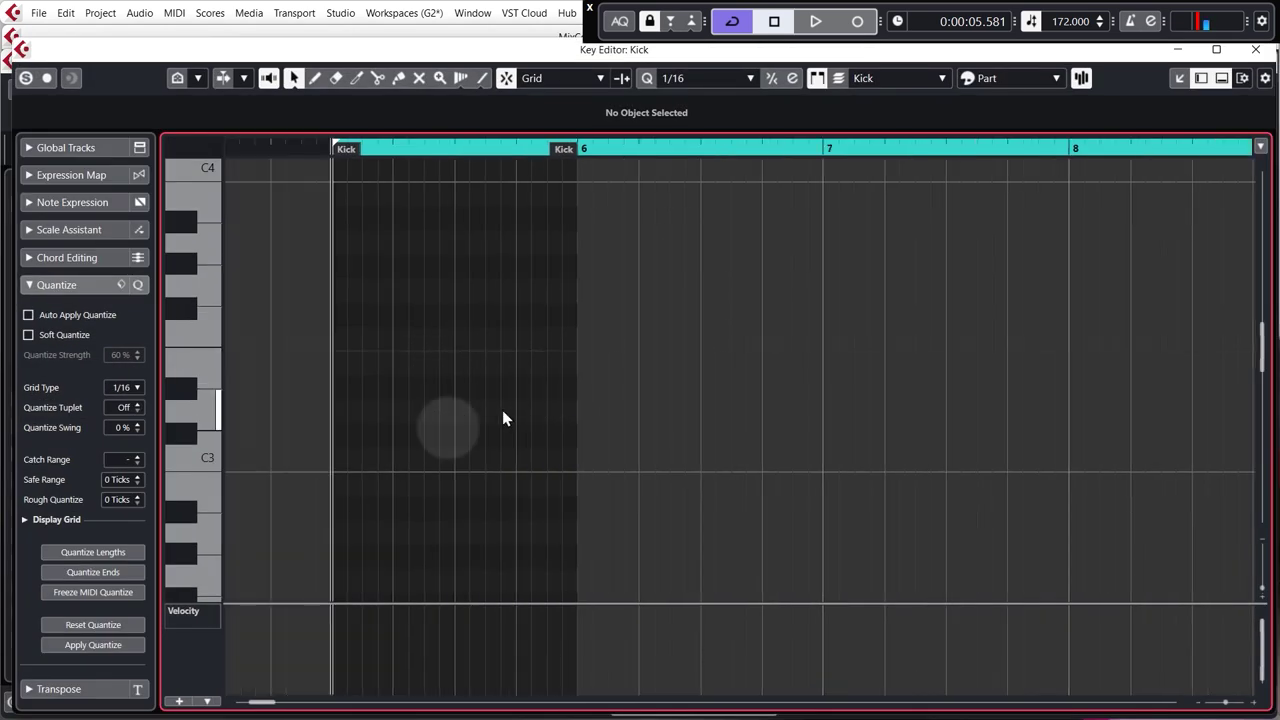
scroll(316, 496, "up", 3)
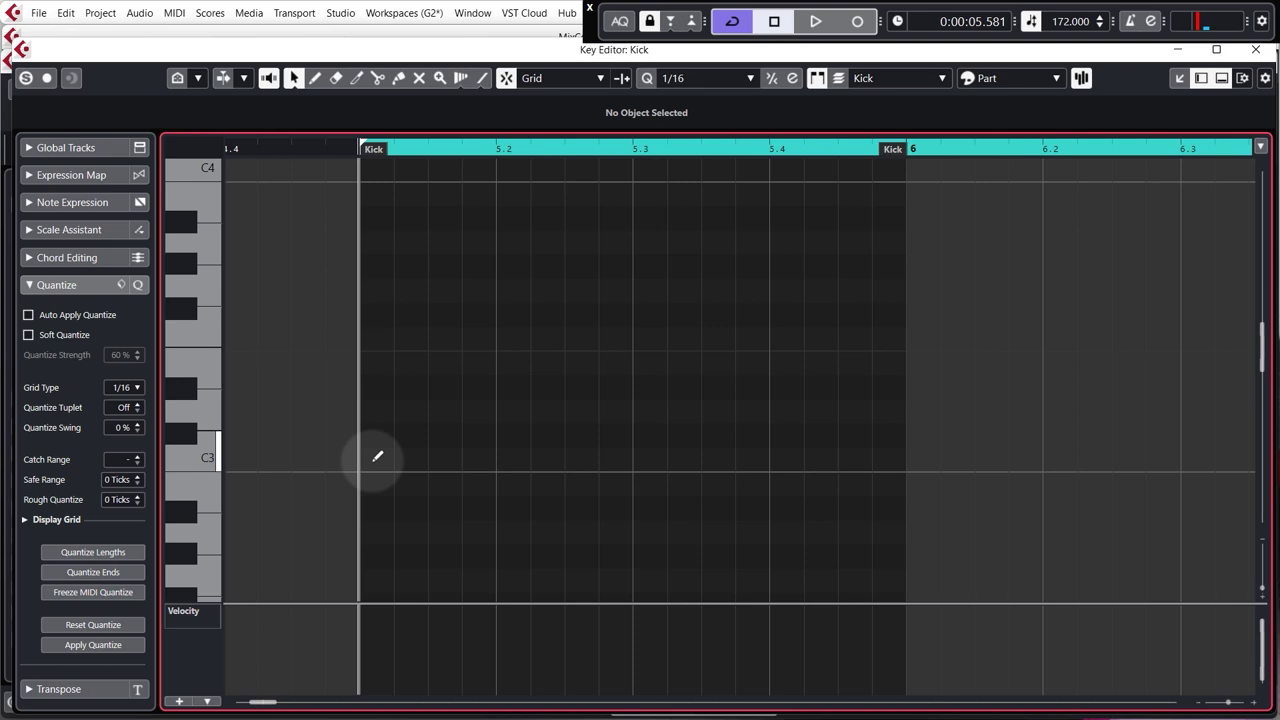
mouse_move(371, 458)
left_mouse_down()
mouse_move(463, 455)
mouse_move(427, 457)
left_mouse_up()
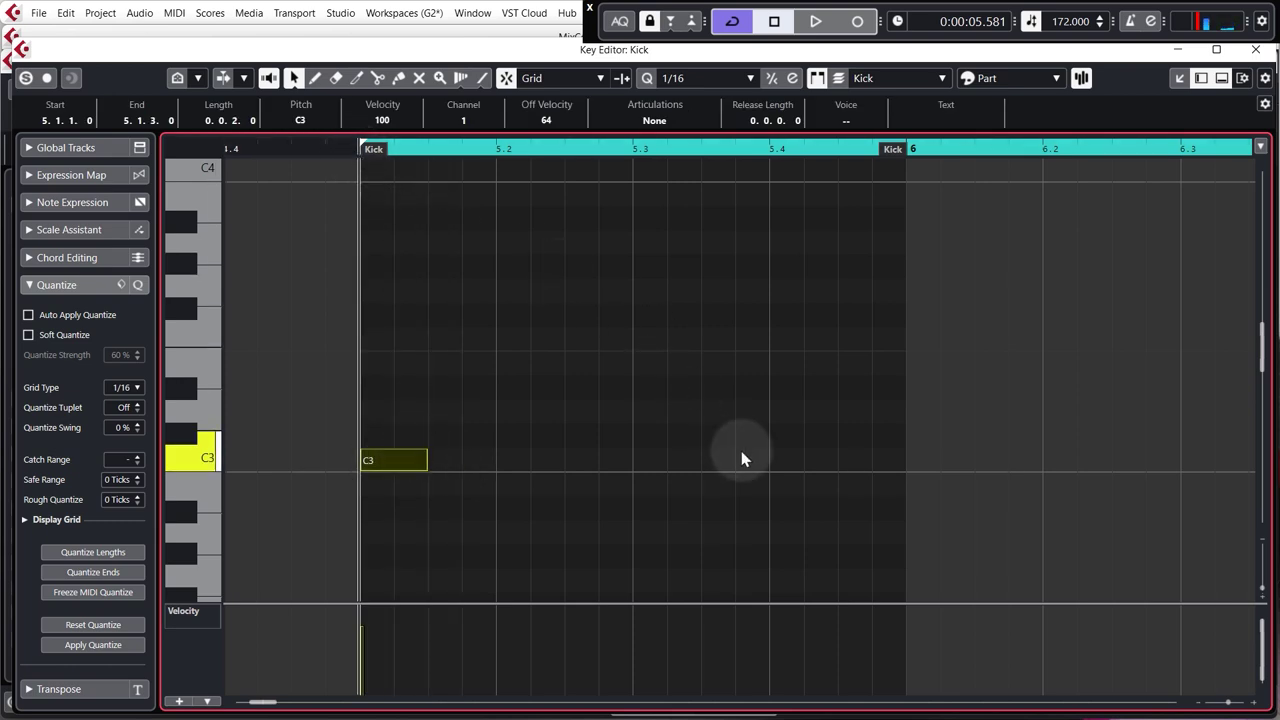
left_click_drag(710, 457, 765, 457)
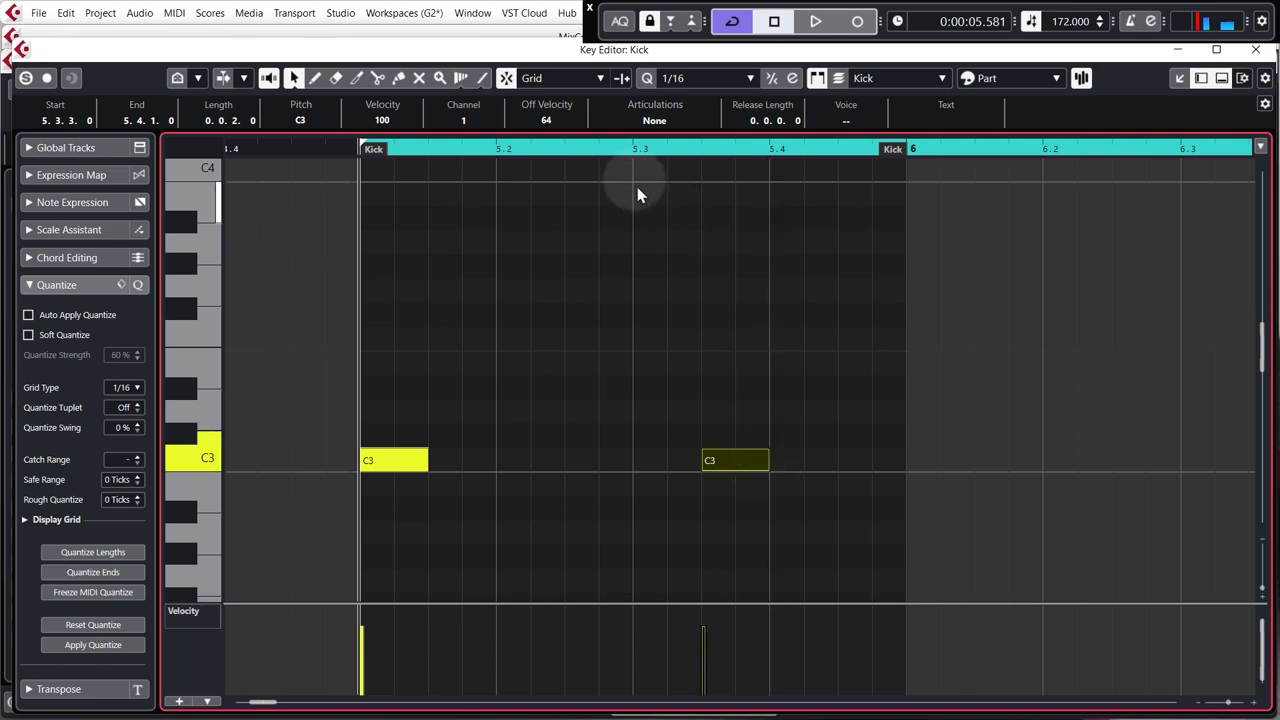
Step: Play the kick pattern from the part start, then close the Key Editor
left_click(632, 146)
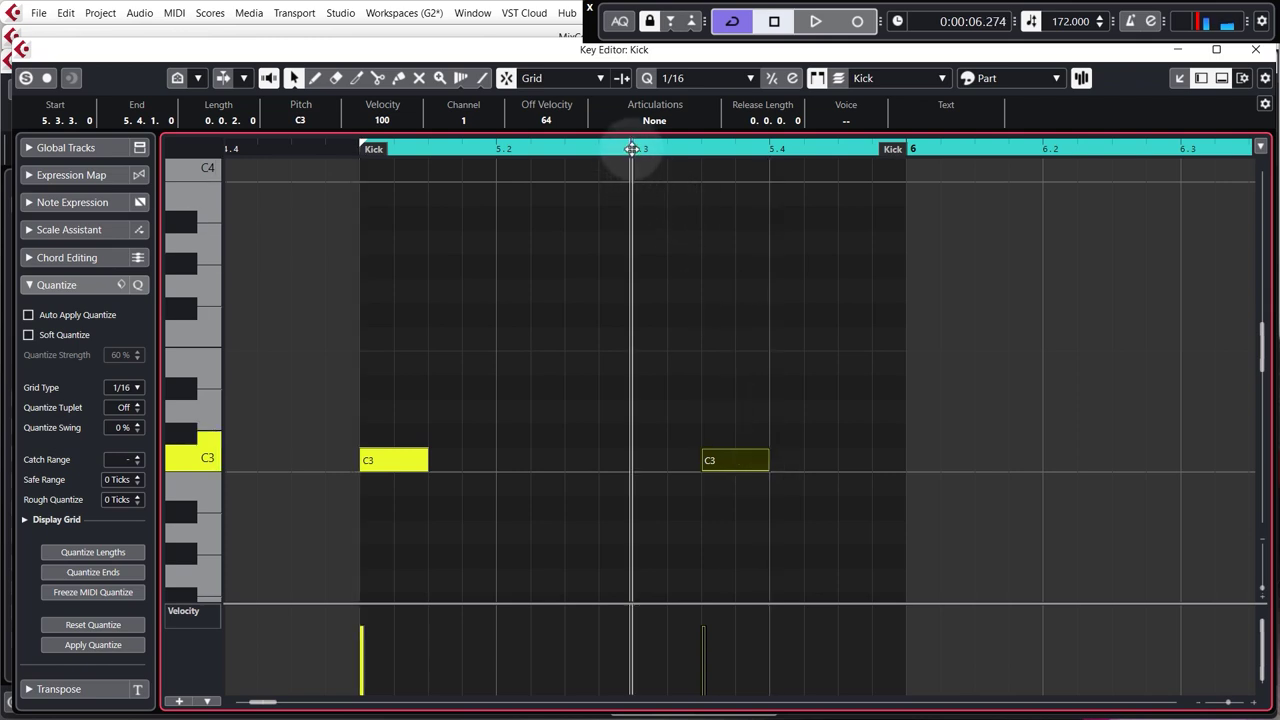
left_click(360, 146)
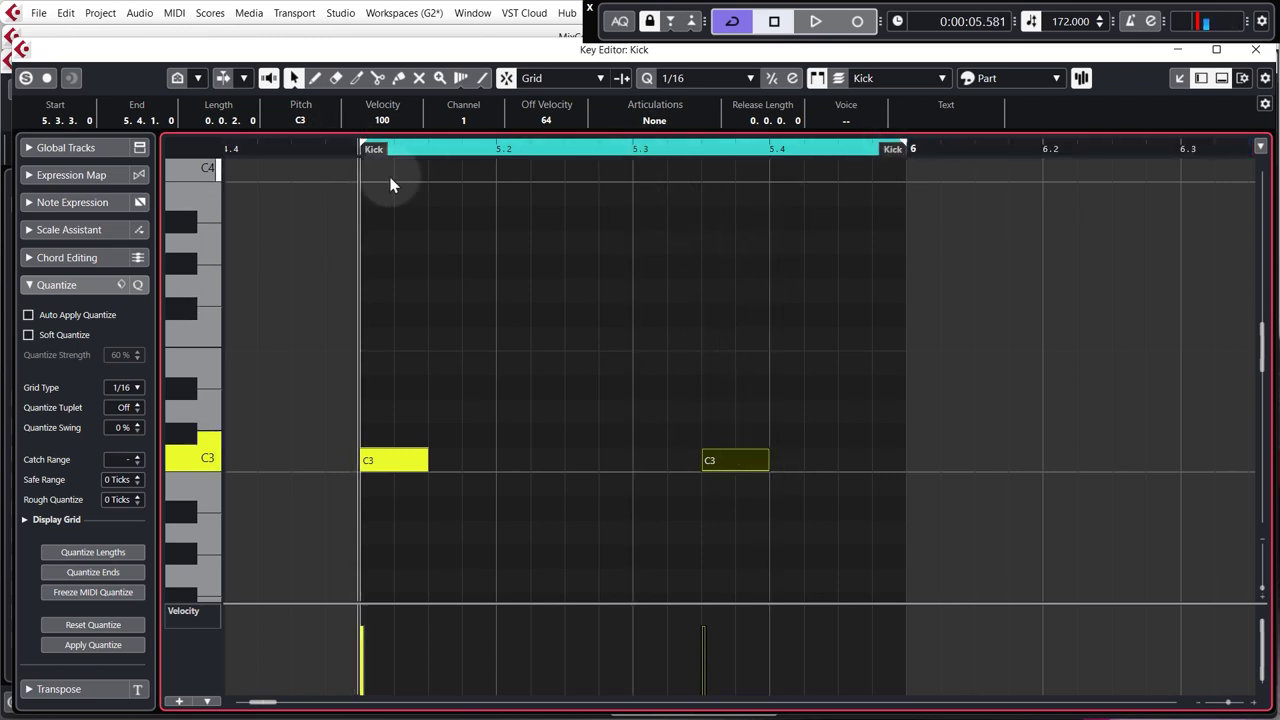
key("space")
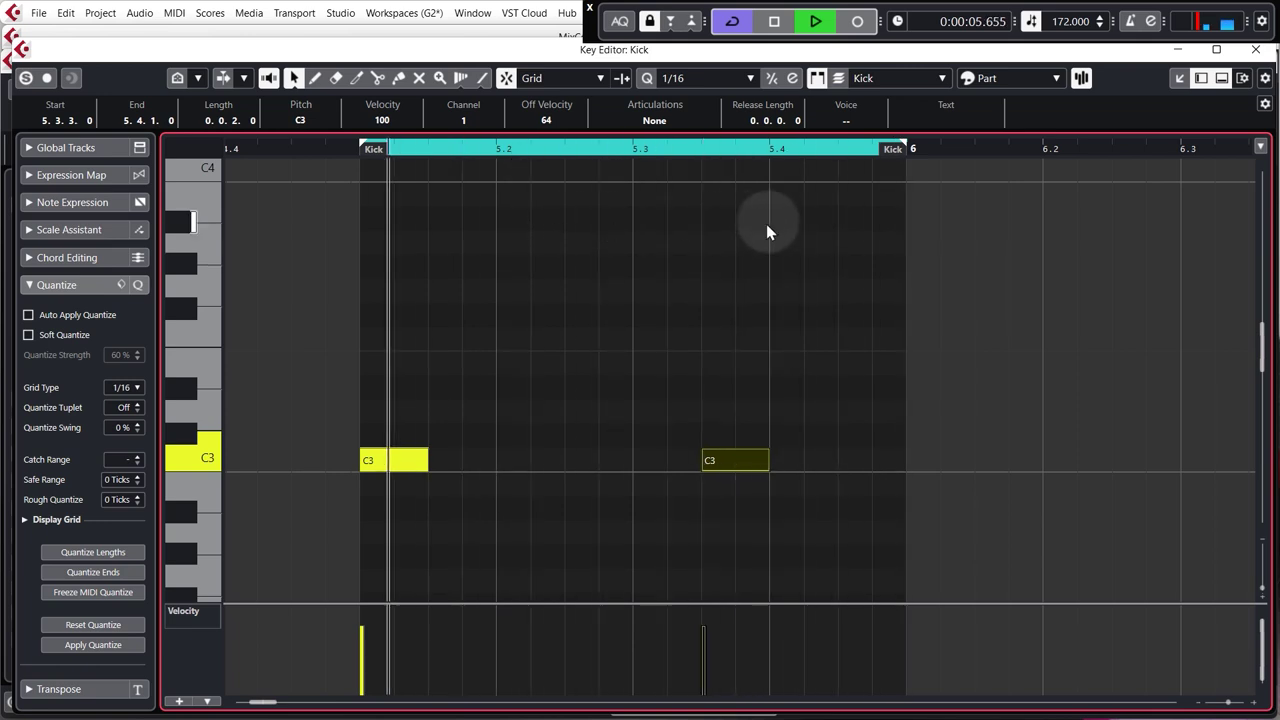
key("space")
left_click(1256, 49)
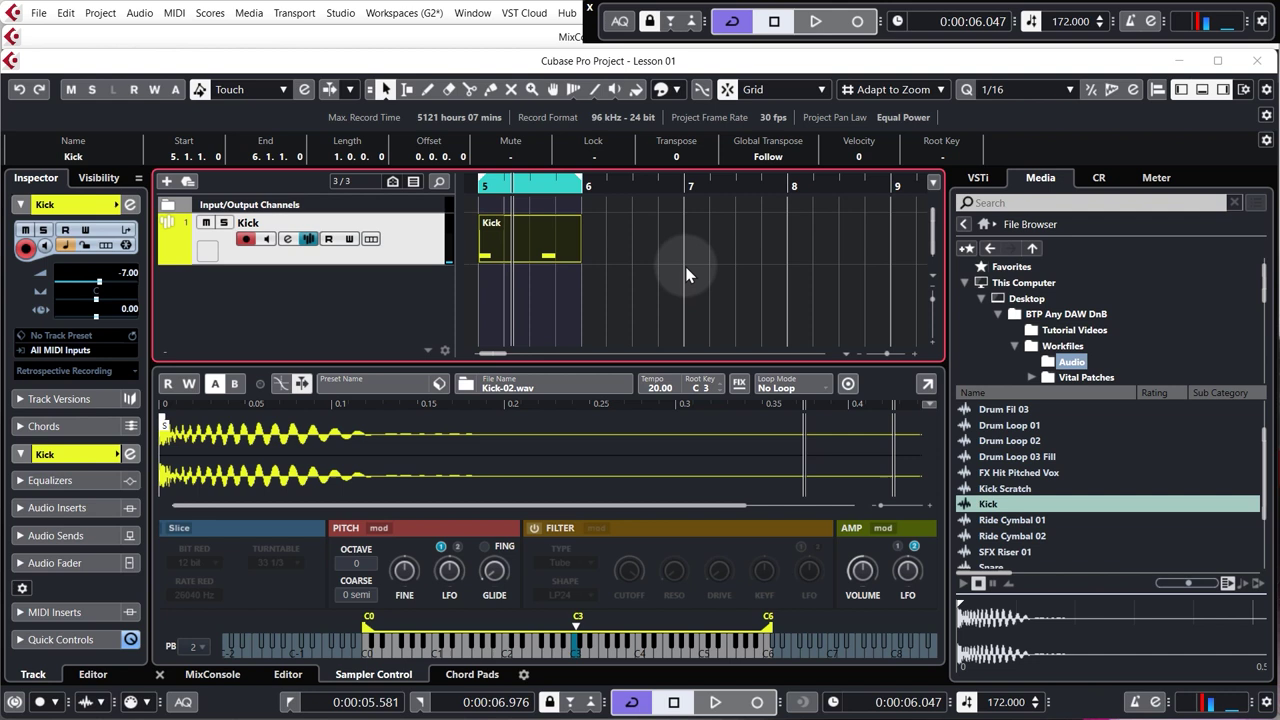
Step: Create a sampler track from the Snare sample and draw a one-bar part at bar 5
scroll(686, 271, "left", 2)
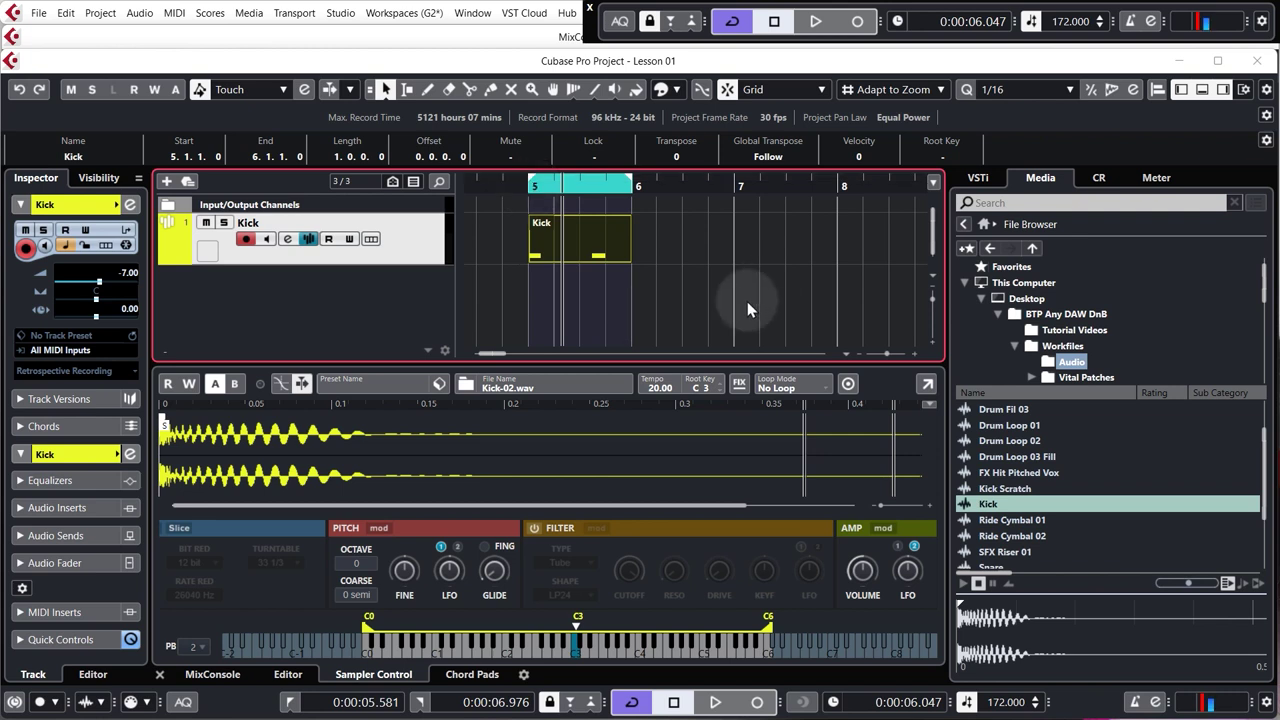
scroll(1090, 532, "down", 1)
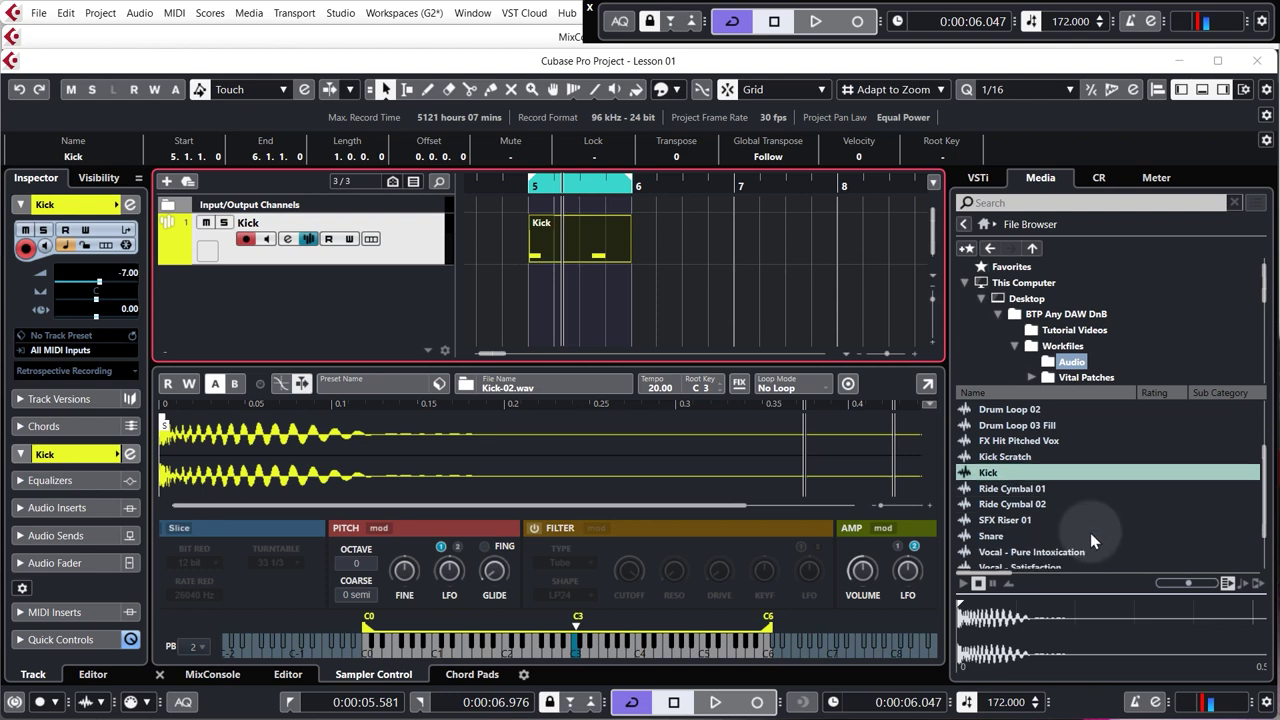
right_click(1019, 537)
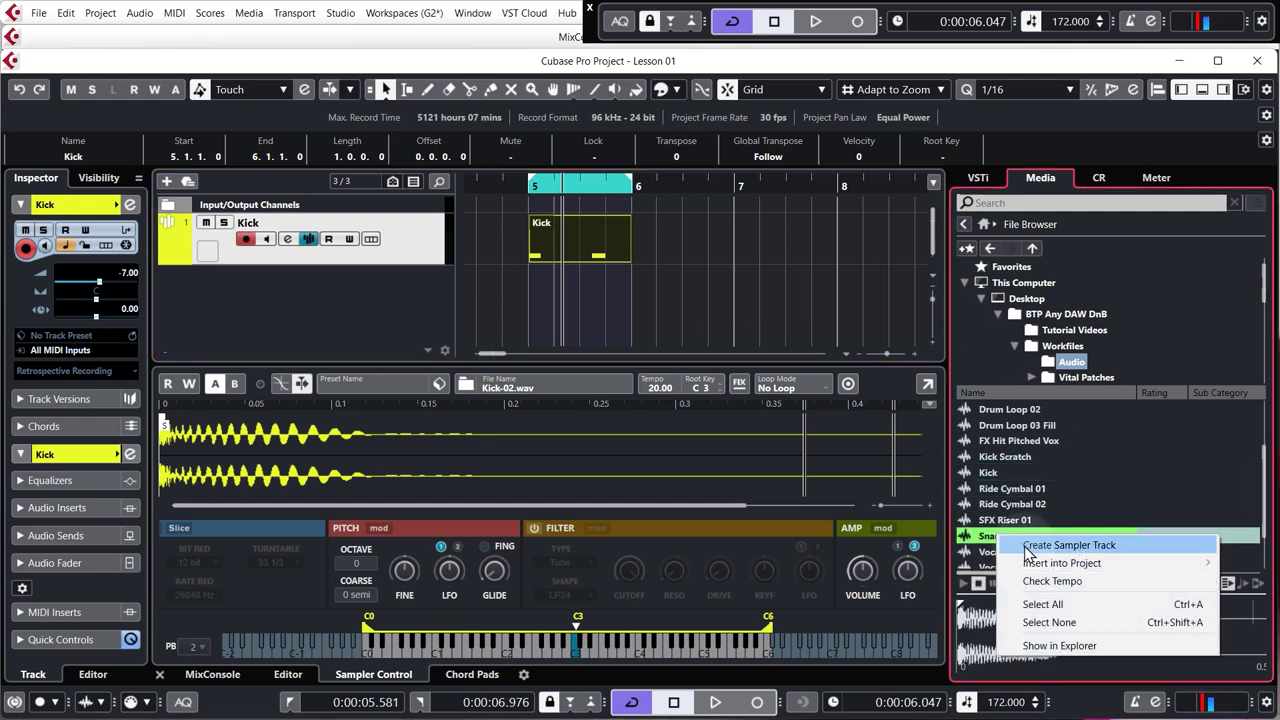
left_click(1027, 548)
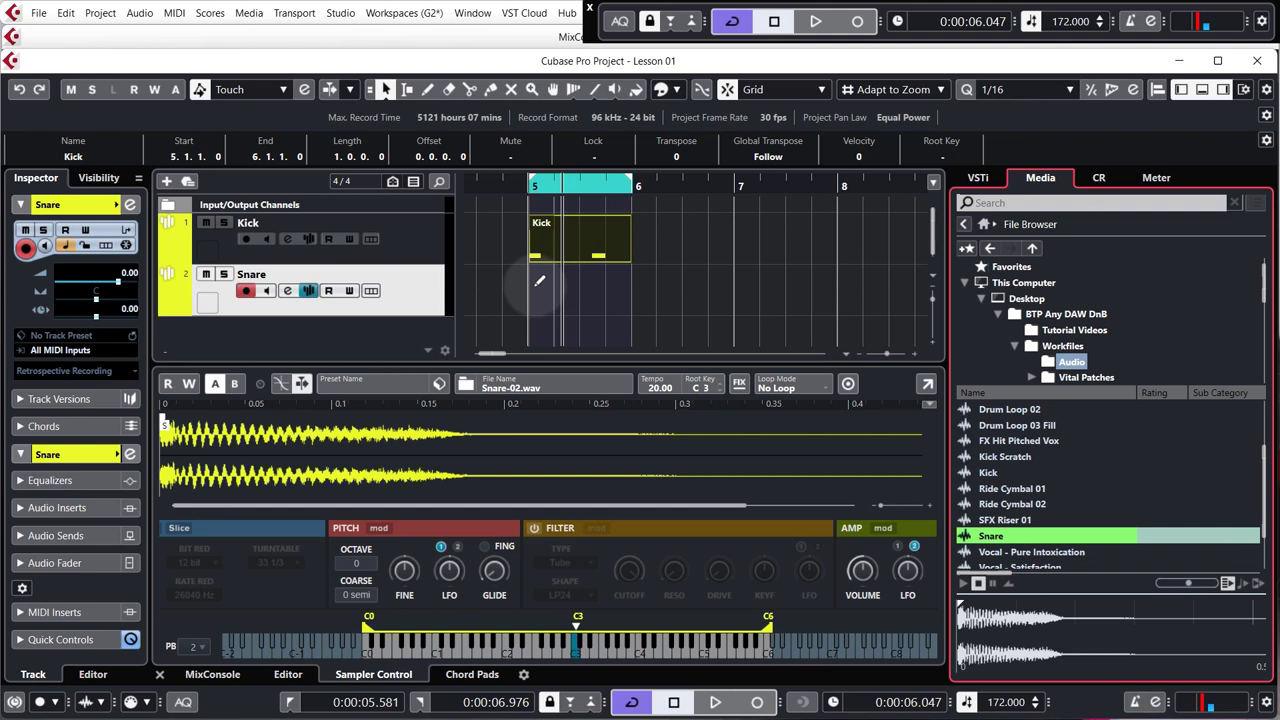
mouse_move(539, 281)
left_mouse_down()
mouse_move(623, 280)
mouse_move(592, 302)
left_mouse_up()
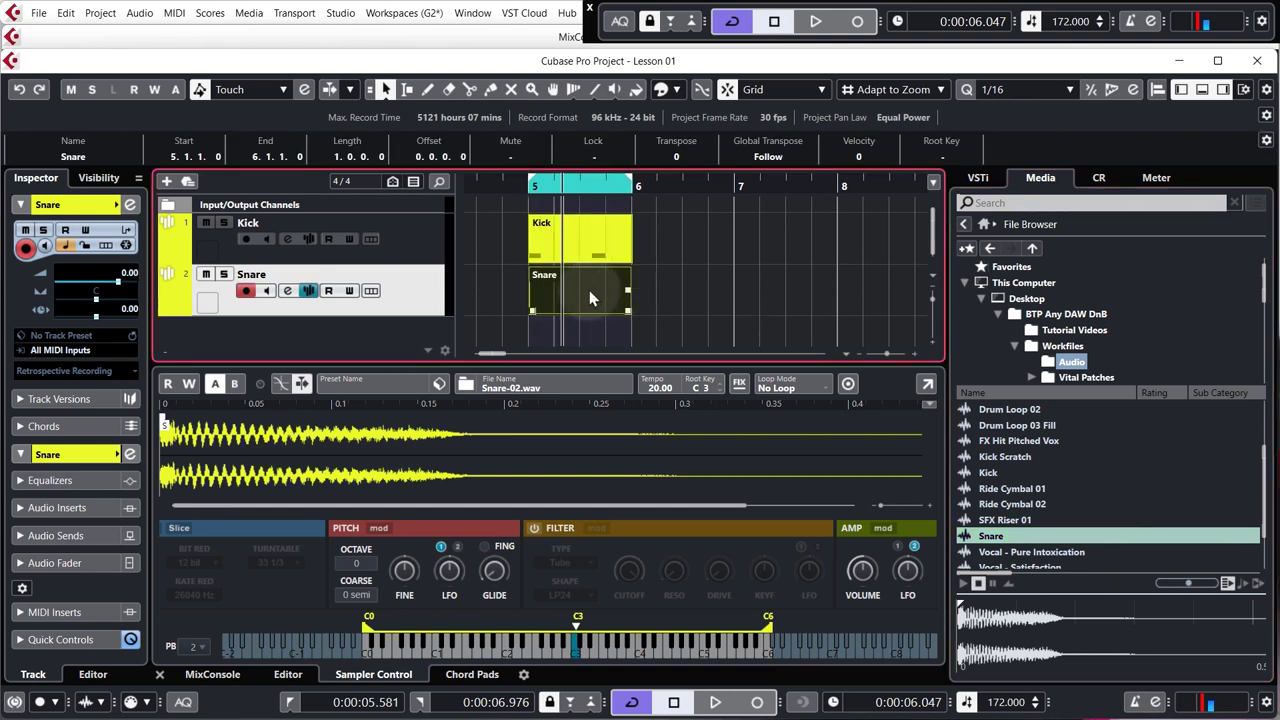
Step: Add C3 snare hits on beats 2 and 4 of the Snare part in the Key Editor
double_click(589, 290)
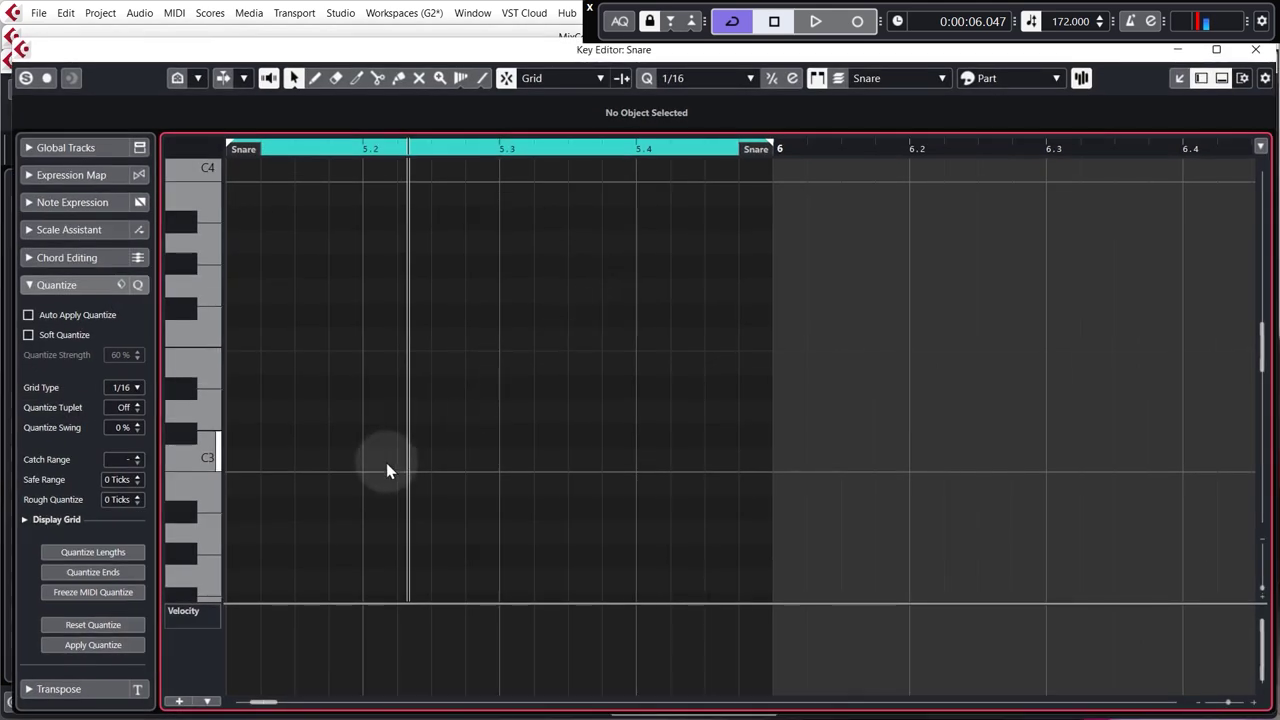
left_click_drag(386, 462, 460, 455)
left_click_drag(640, 458, 745, 455)
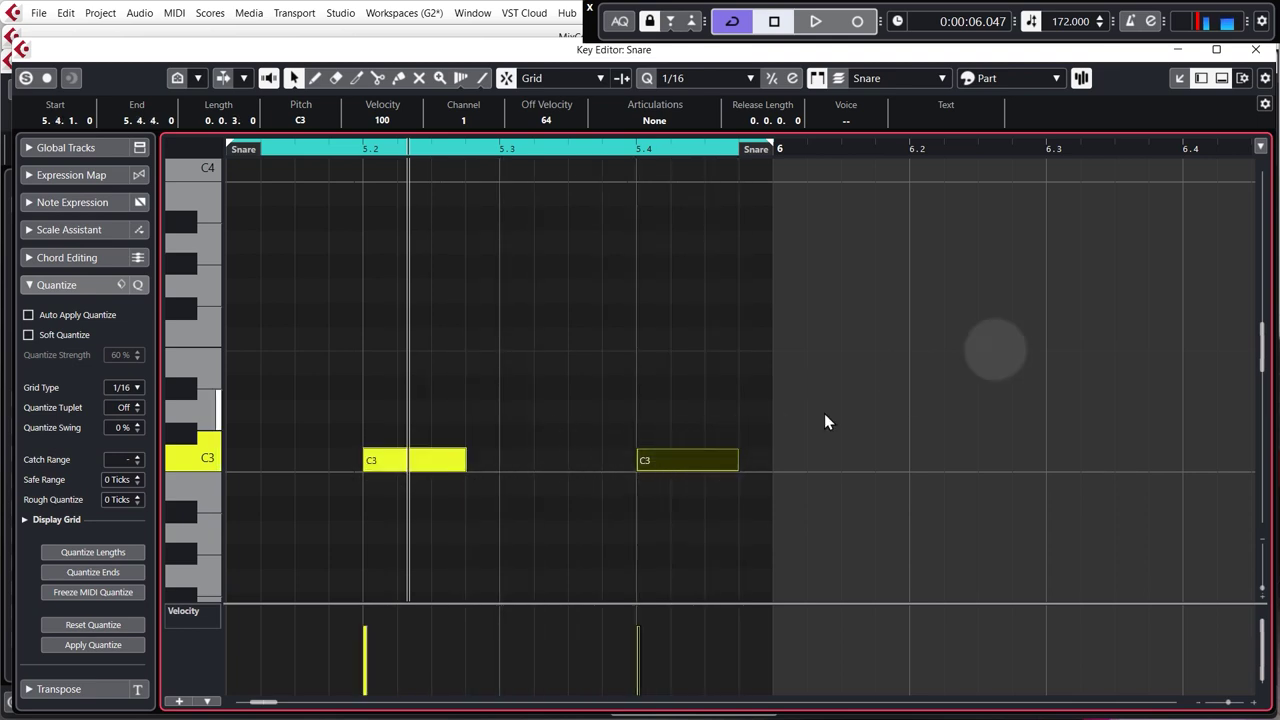
left_click(1255, 49)
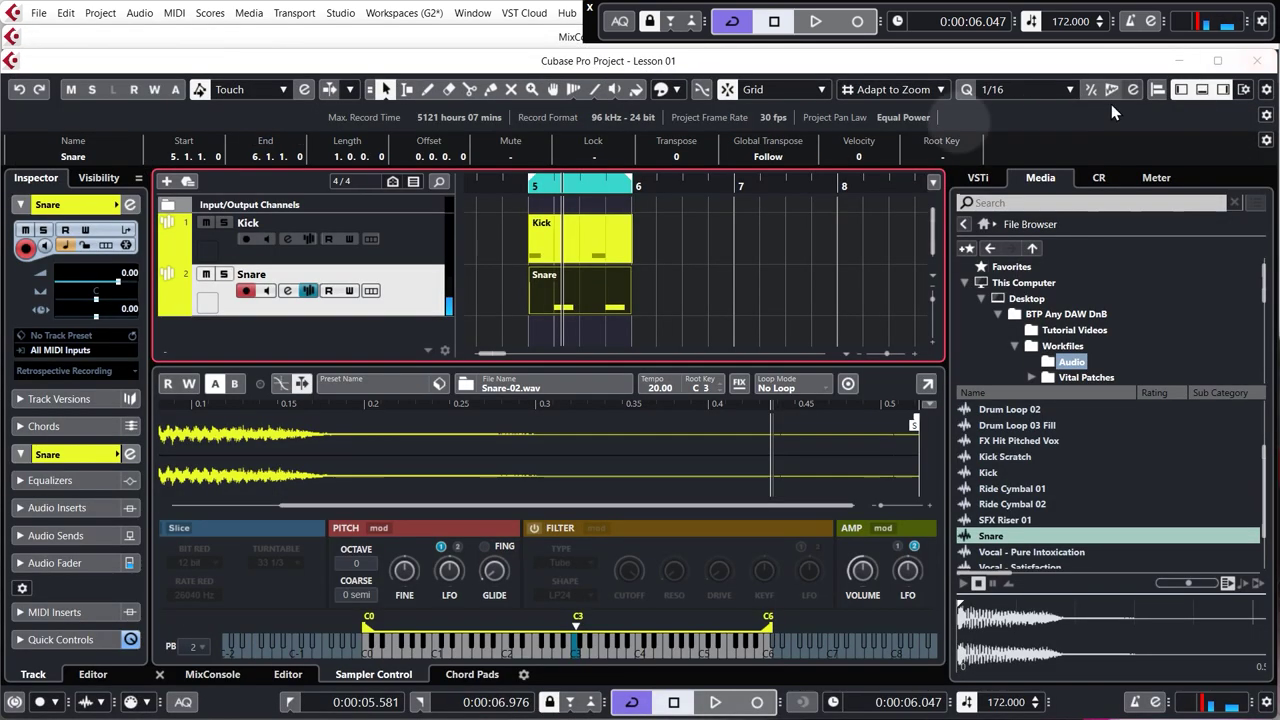
Step: Lower the Snare track volume to about -7.99 dB and play back the kick and snare pattern from bar 5
left_click(528, 185)
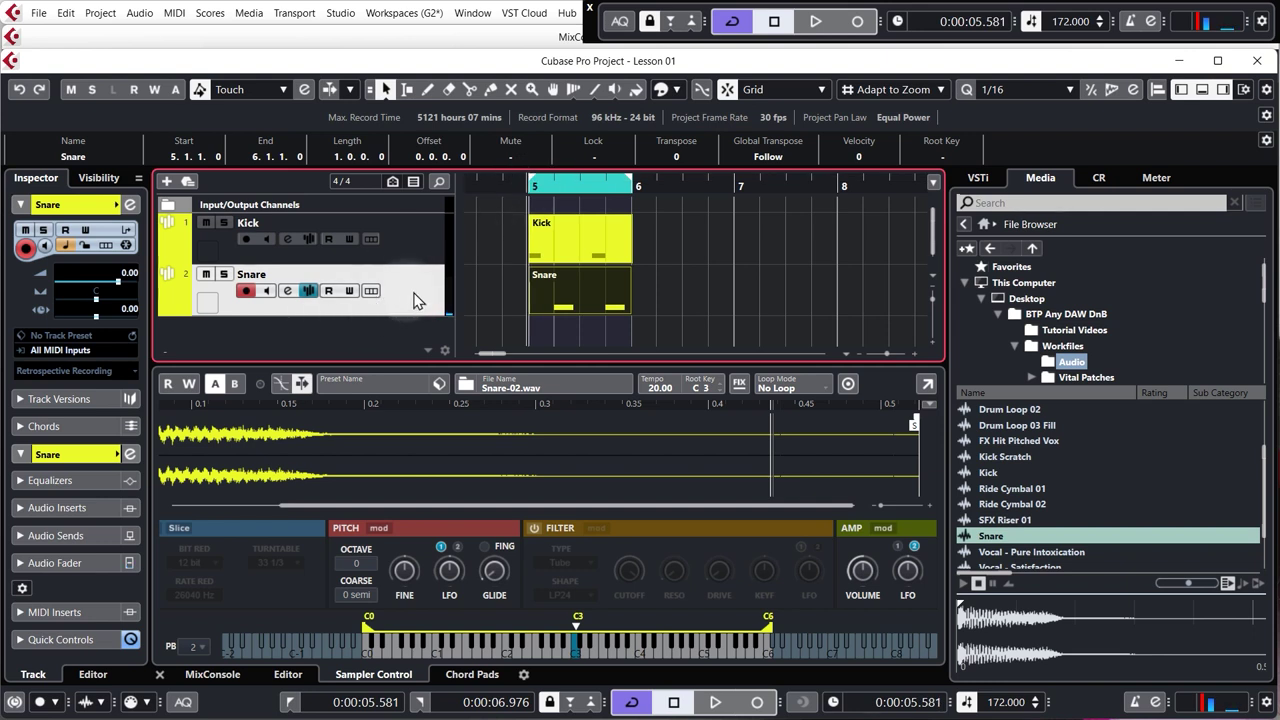
left_click(95, 282)
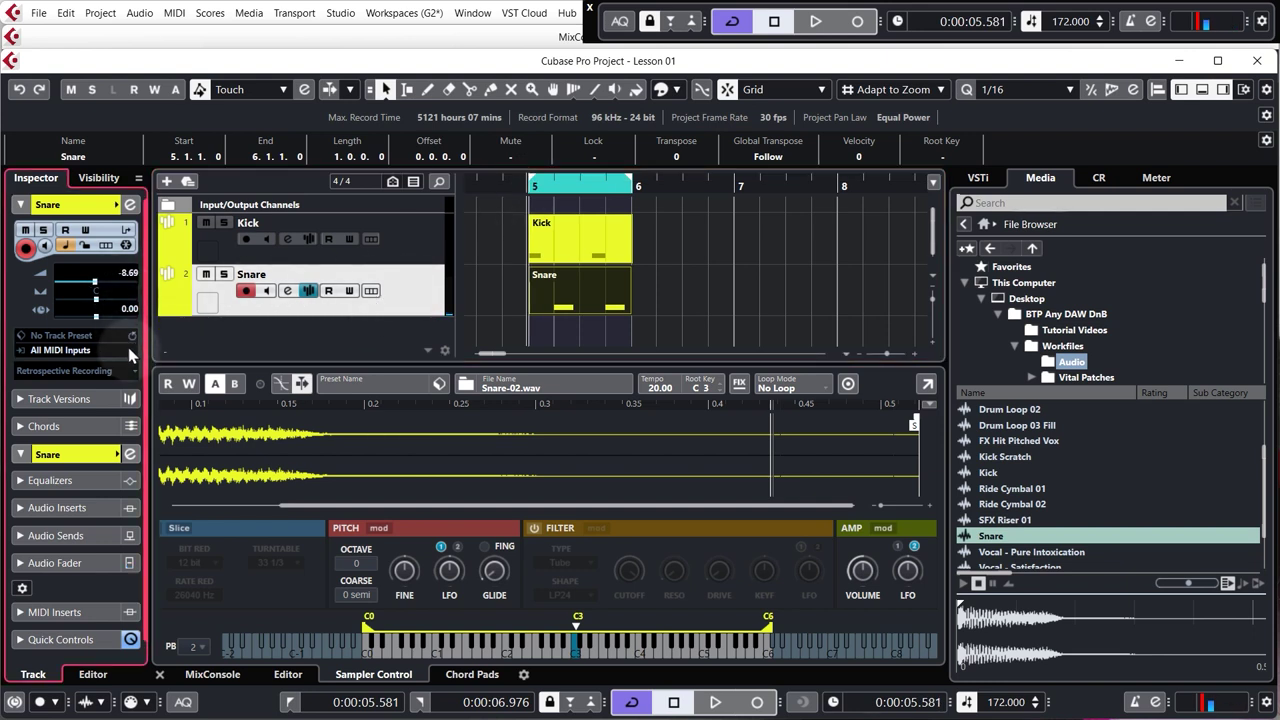
key("space")
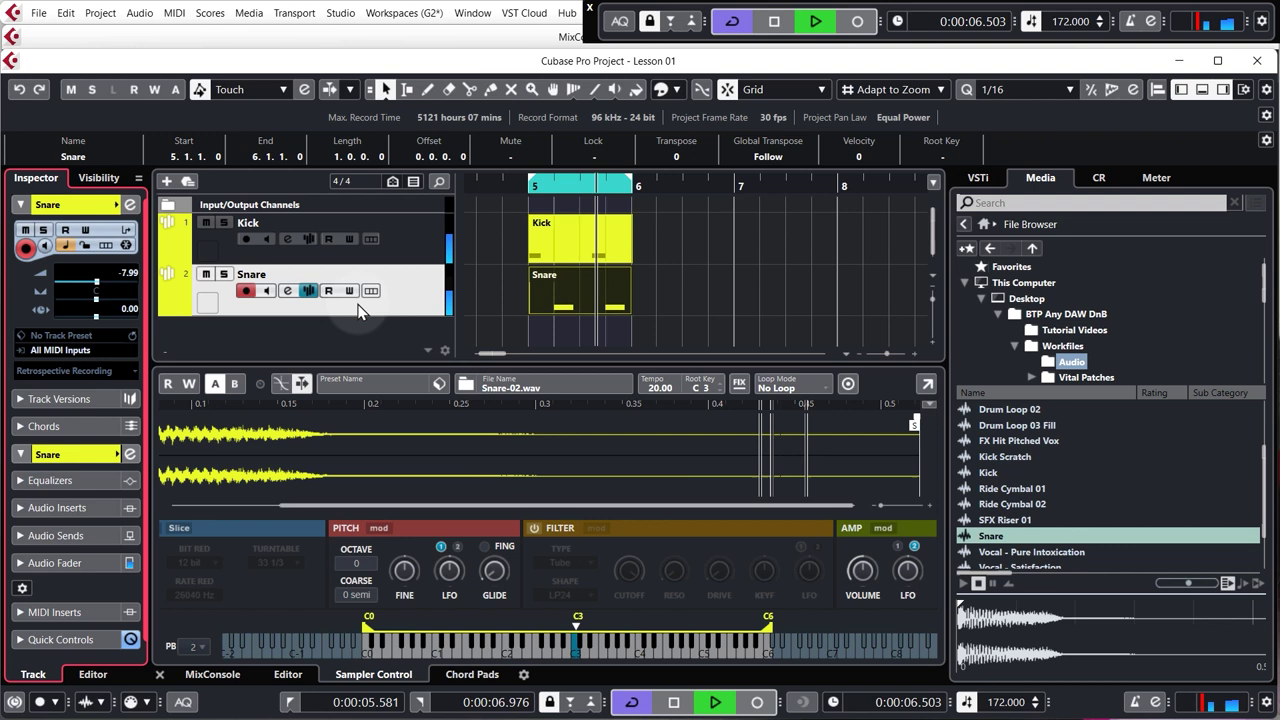
key("space")
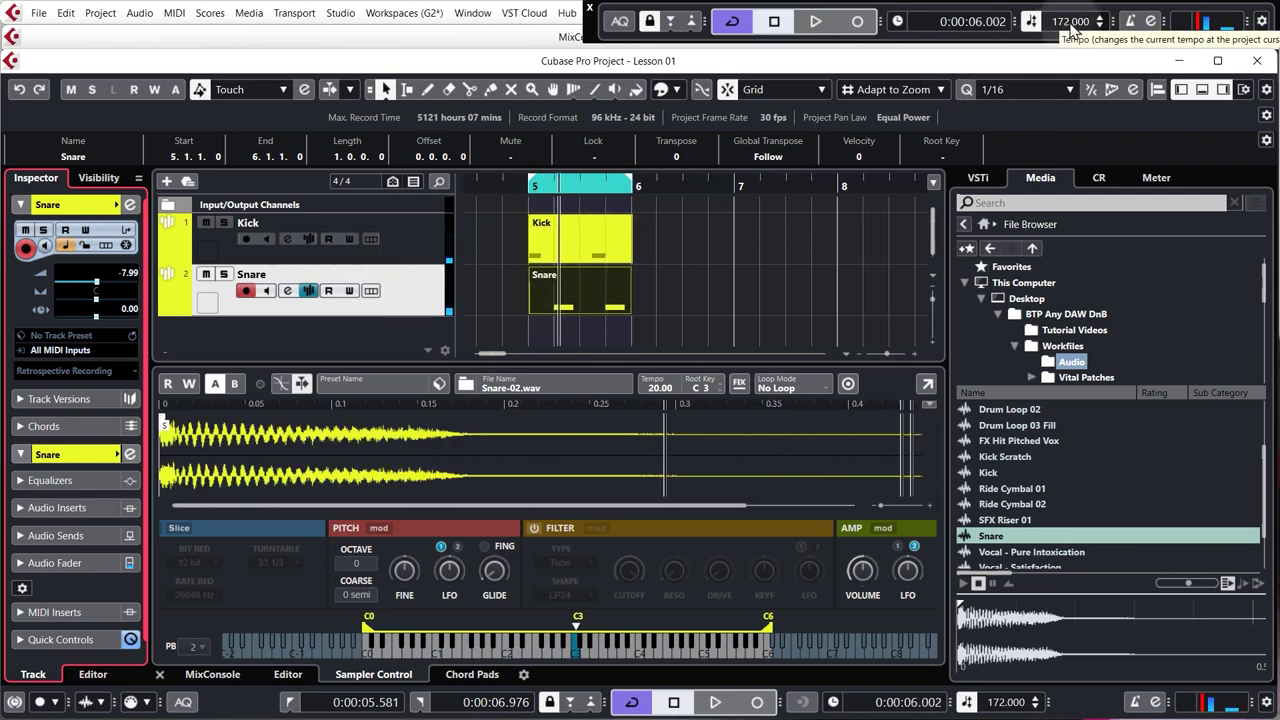
left_click(797, 251)
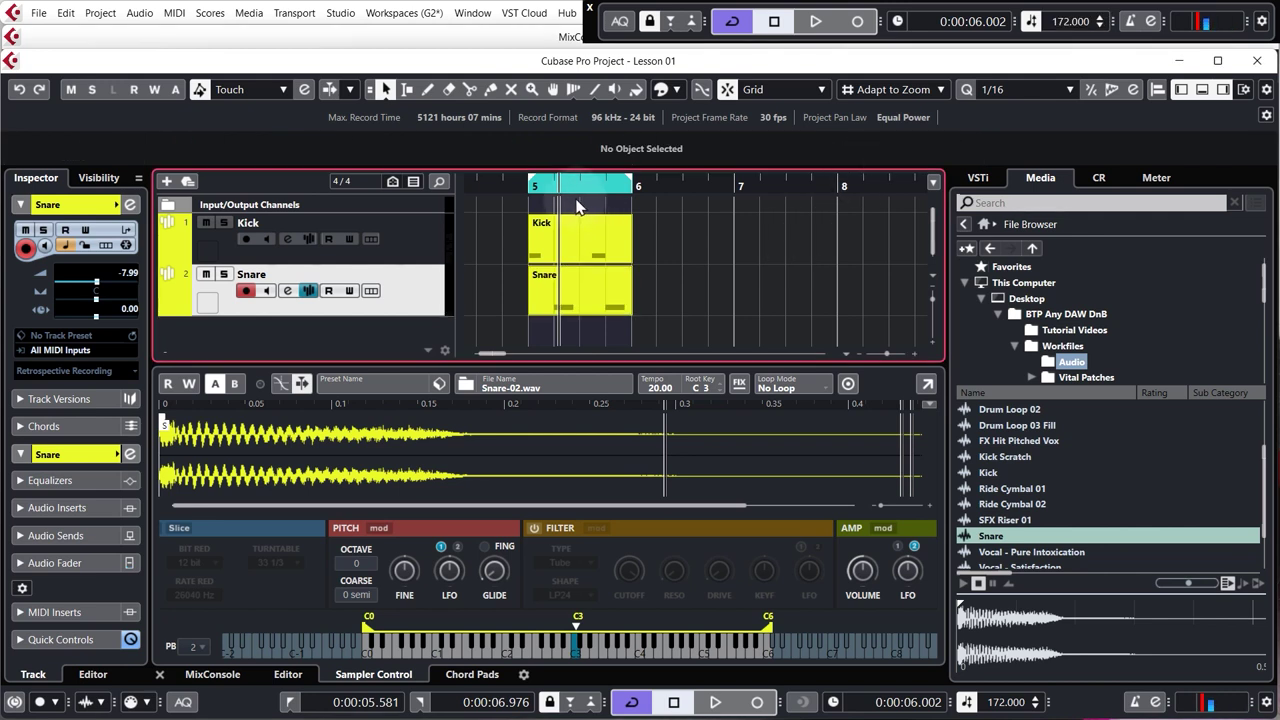
key("KP_1")
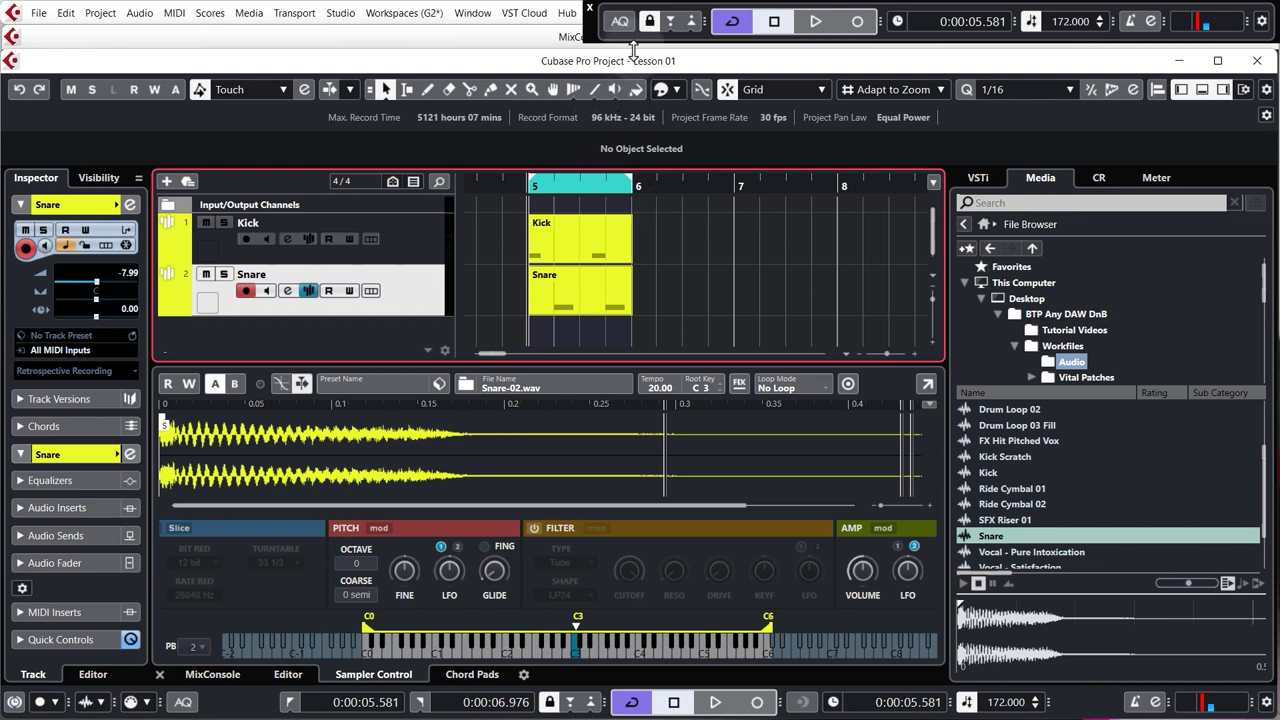
Step: Hide the sample editor panel in the lower zone
mouse_move(605, 287)
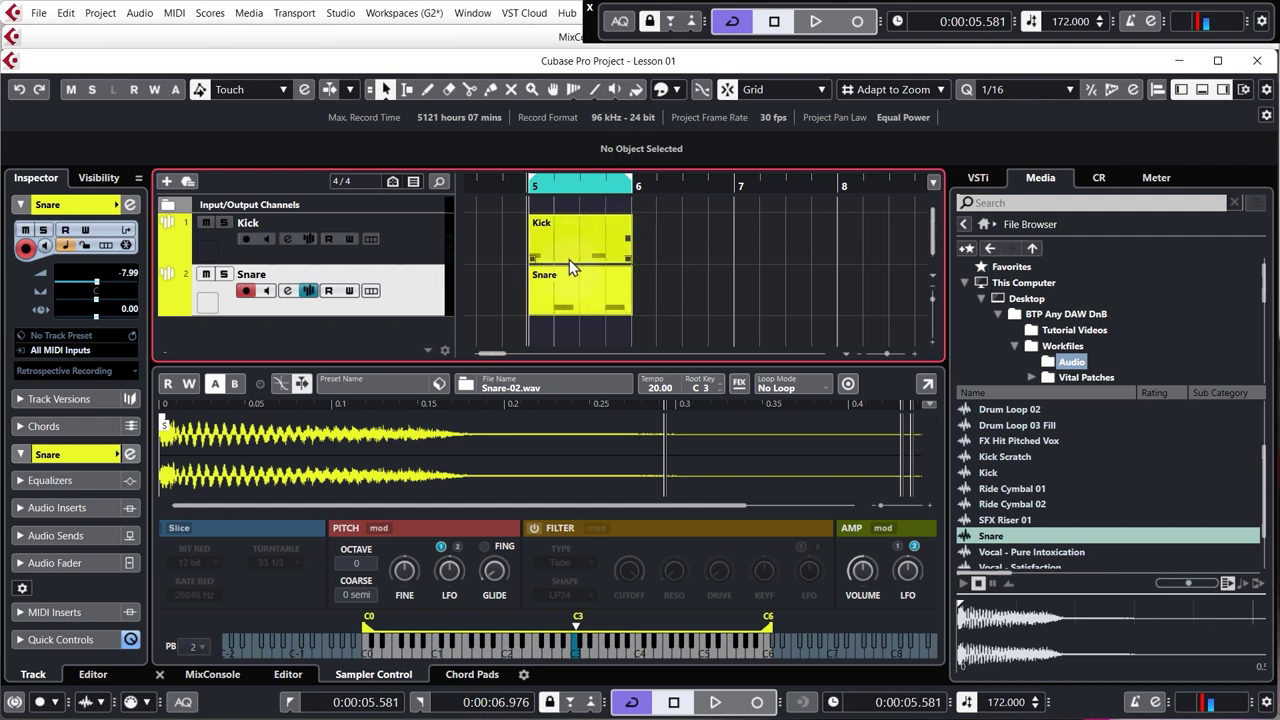
mouse_move(595, 261)
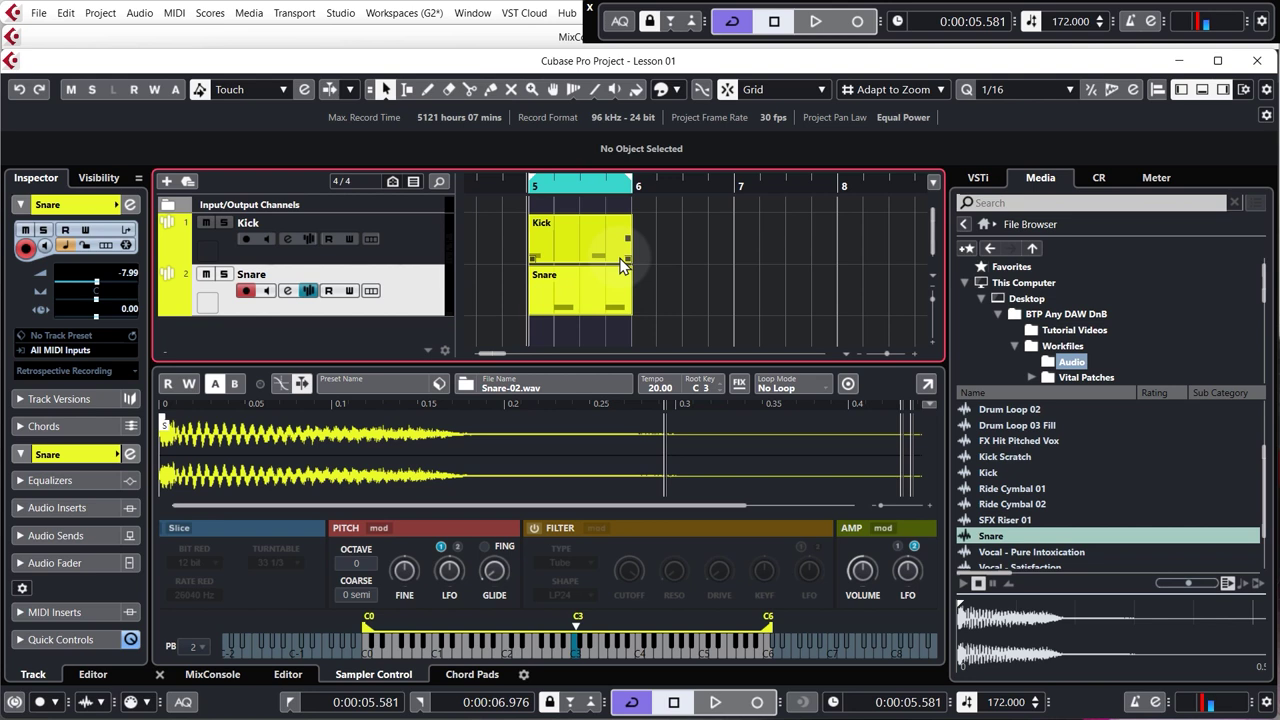
left_click(1202, 89)
Step: Hide the media browser and scroll the arrangement so the bar-5 Kick and Snare parts fill the view
left_click(1222, 89)
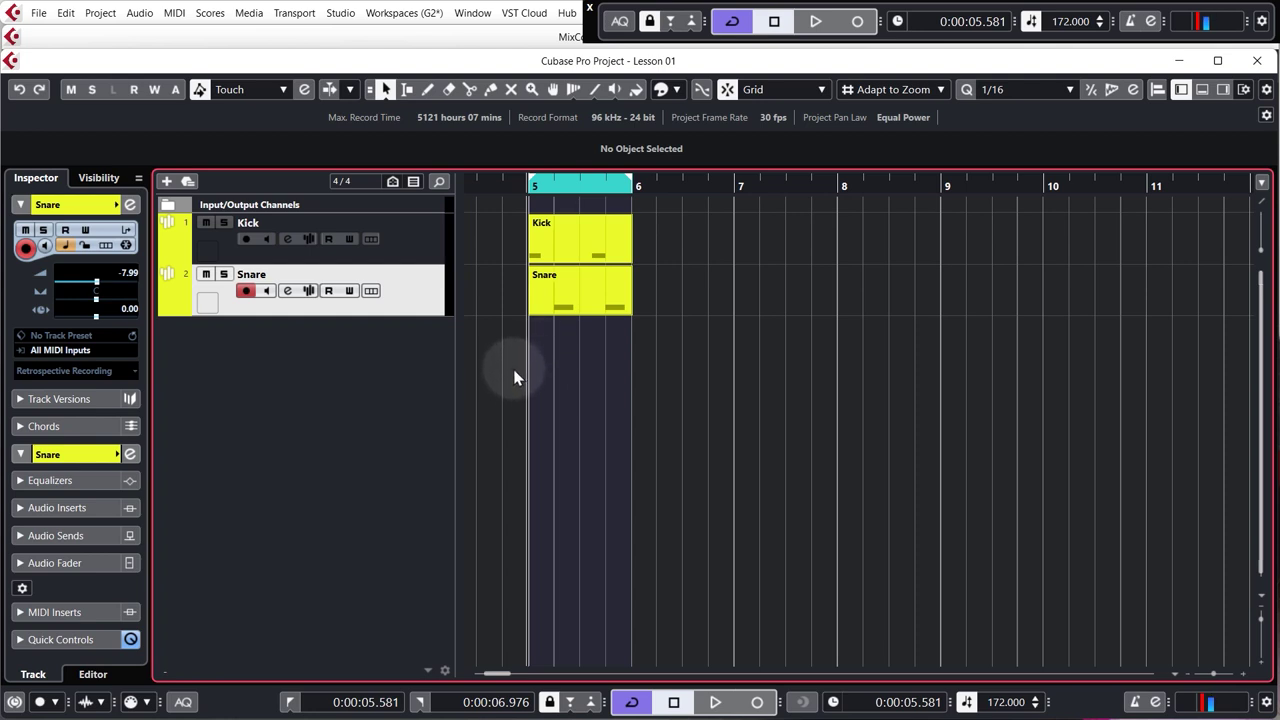
scroll(545, 355, "right", 3)
scroll(640, 365, "left", 5)
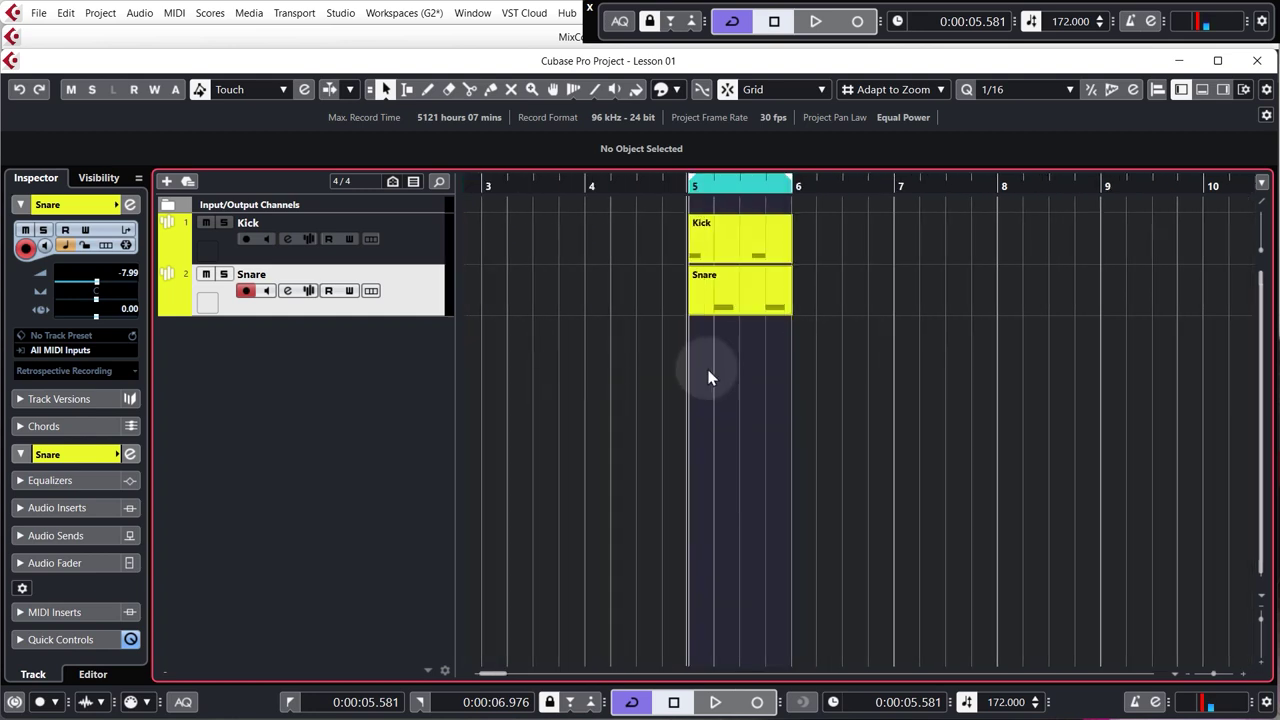
scroll(708, 377, "up", 4)
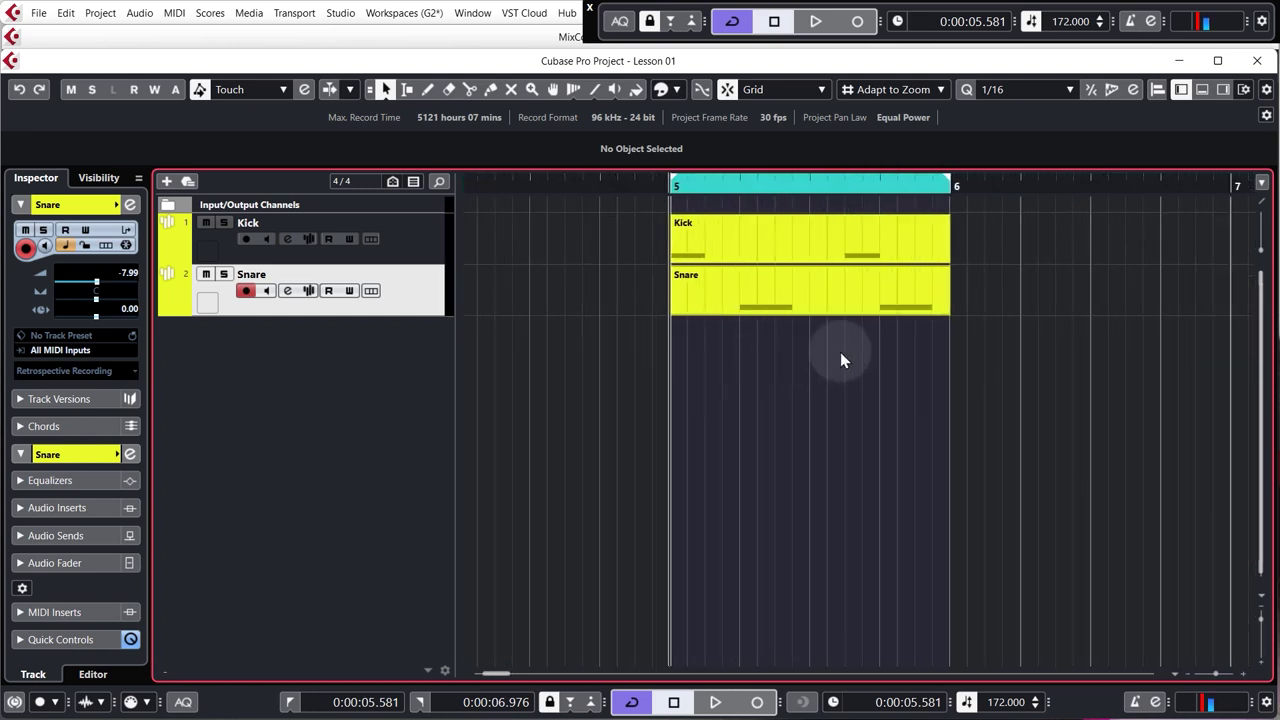
scroll(860, 348, "up", 1)
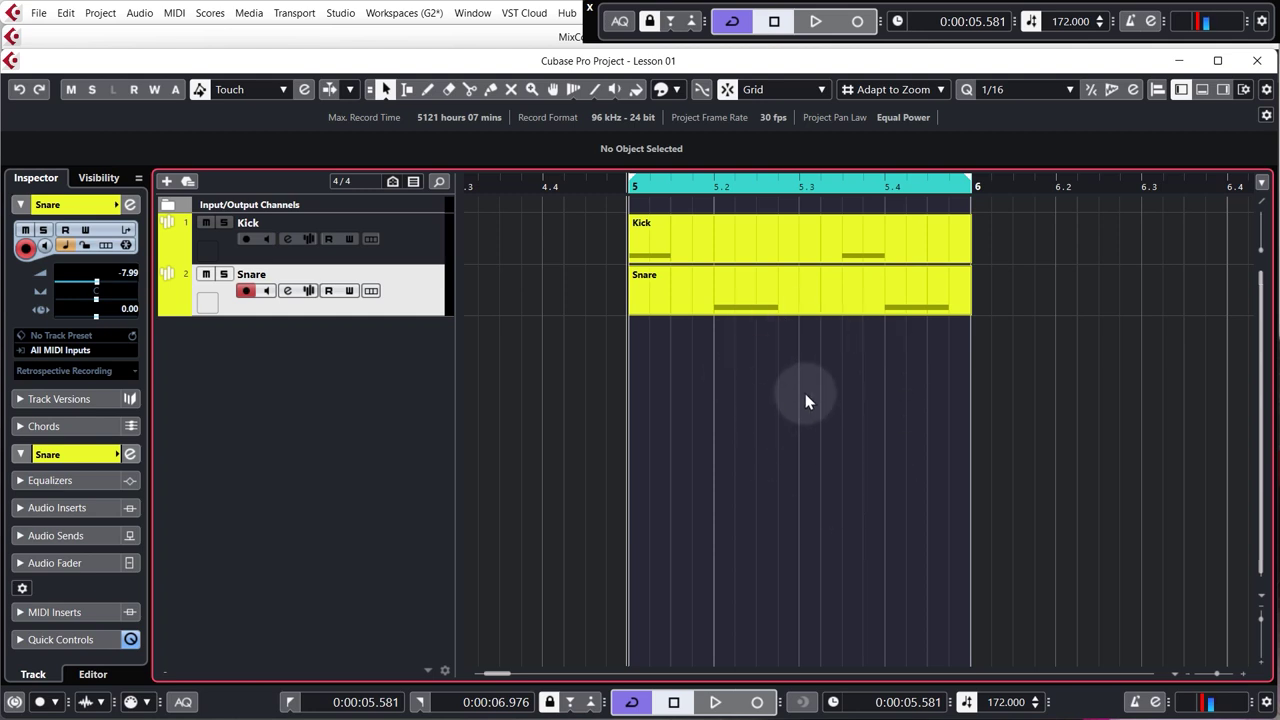
mouse_move(972, 250)
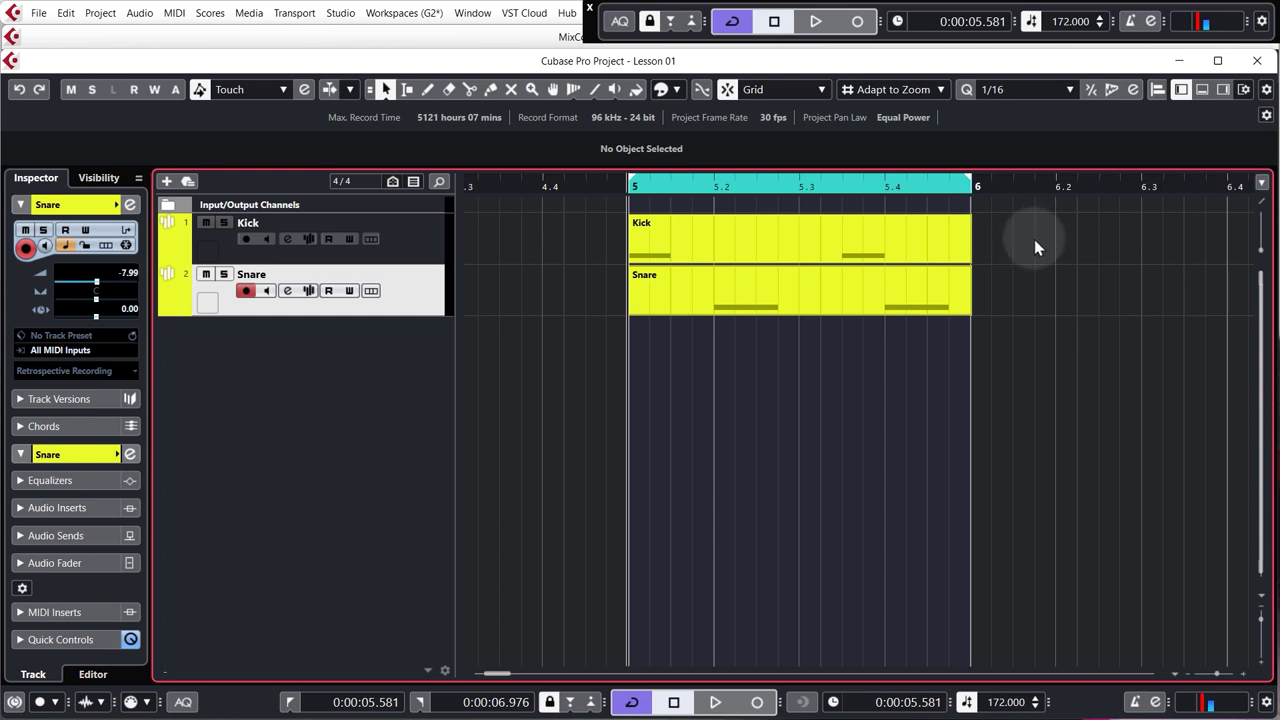
Step: Bring back the media browser and drag Drum Loop 01 and Drum Loop 02 into new tracks at bar 5
left_click(1223, 89)
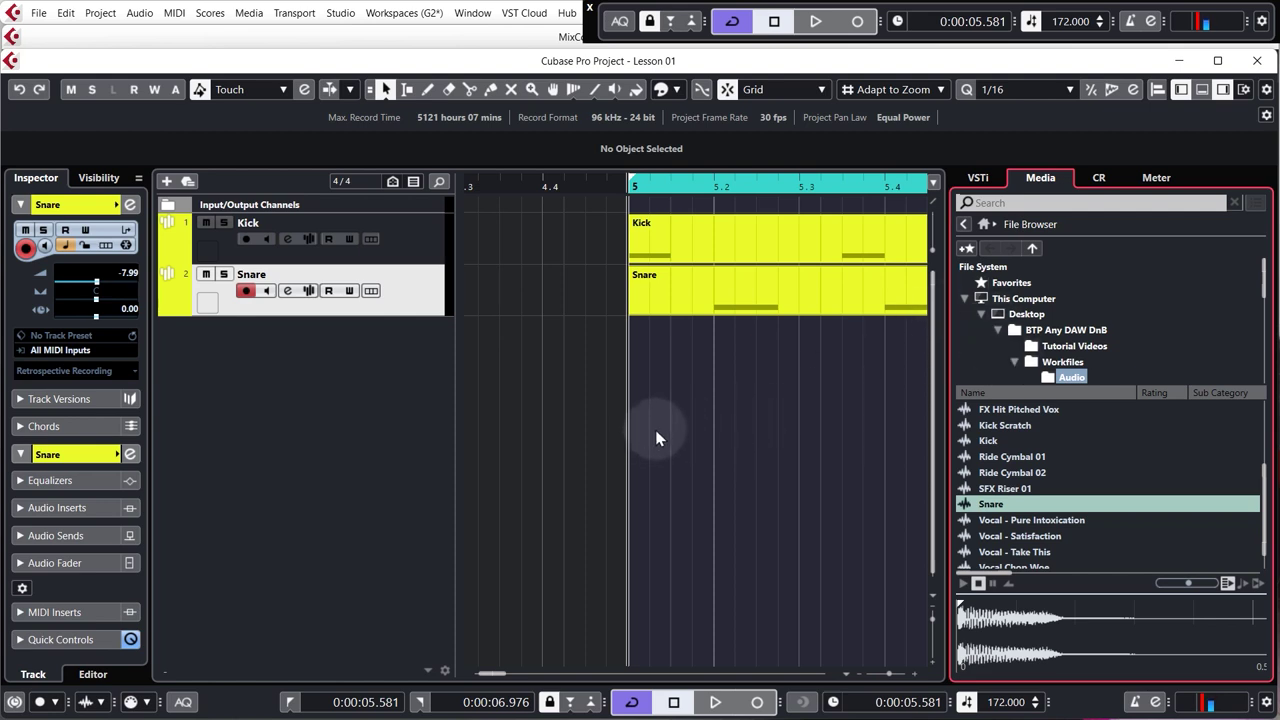
scroll(656, 437, "right", 1)
scroll(658, 437, "right", 2)
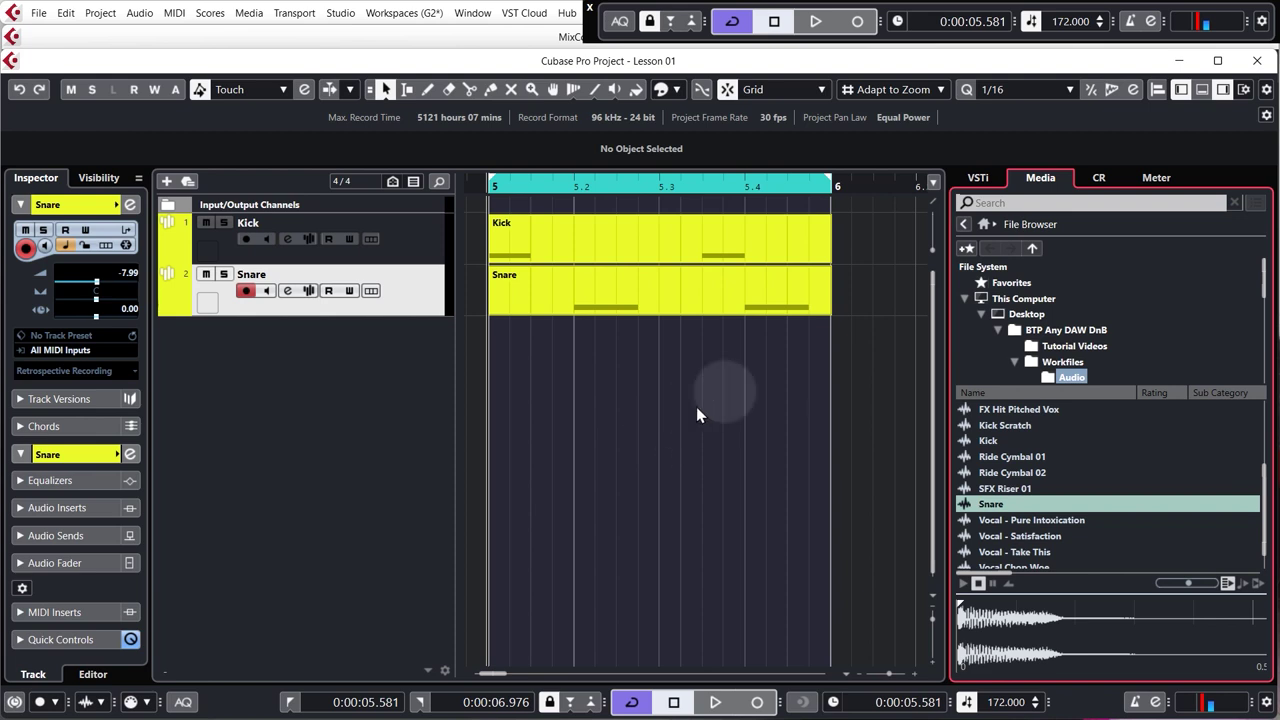
scroll(990, 455, "down", 1)
scroll(1079, 489, "up", 6)
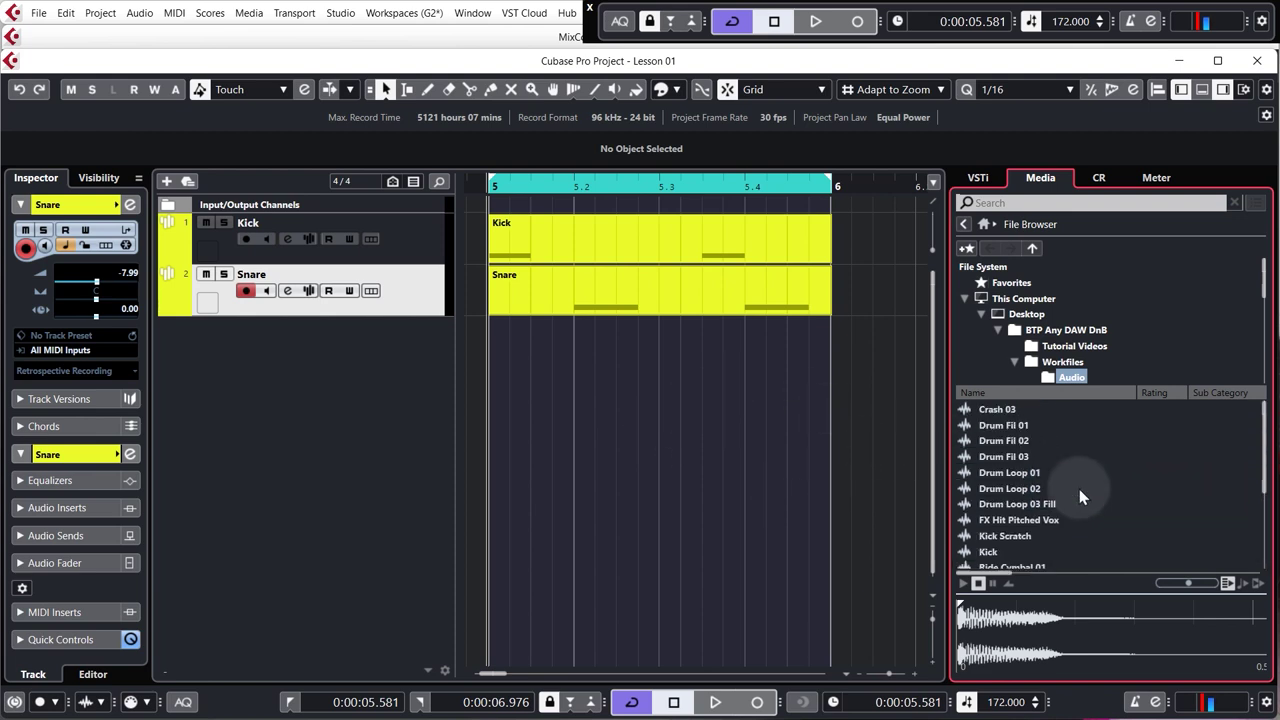
left_click_drag(1035, 473, 492, 366)
left_click_drag(1010, 489, 485, 406)
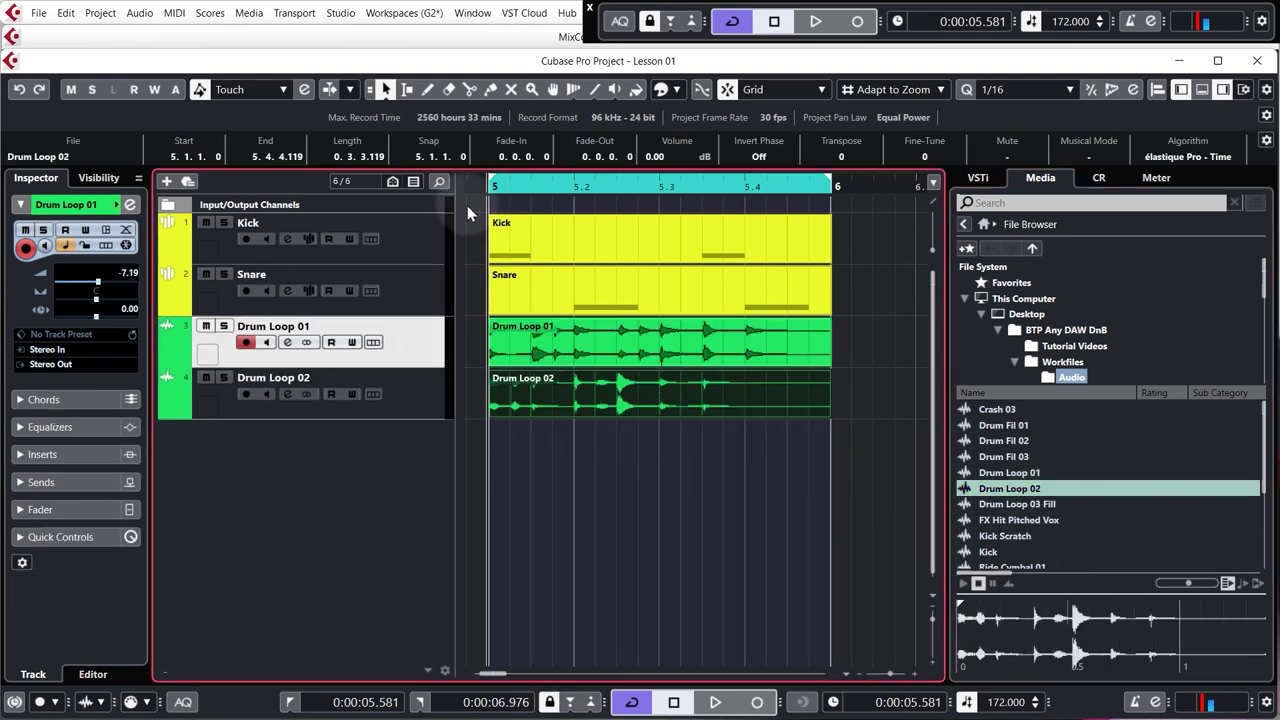
left_click(205, 377)
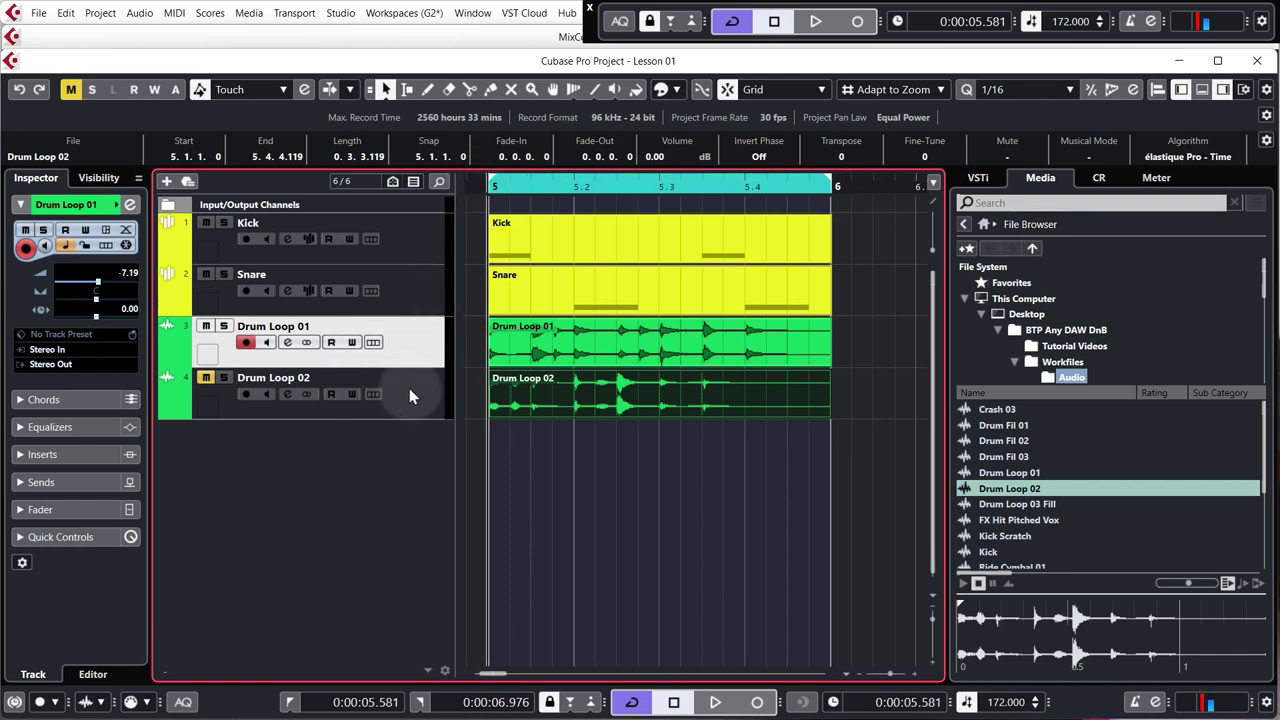
key("space")
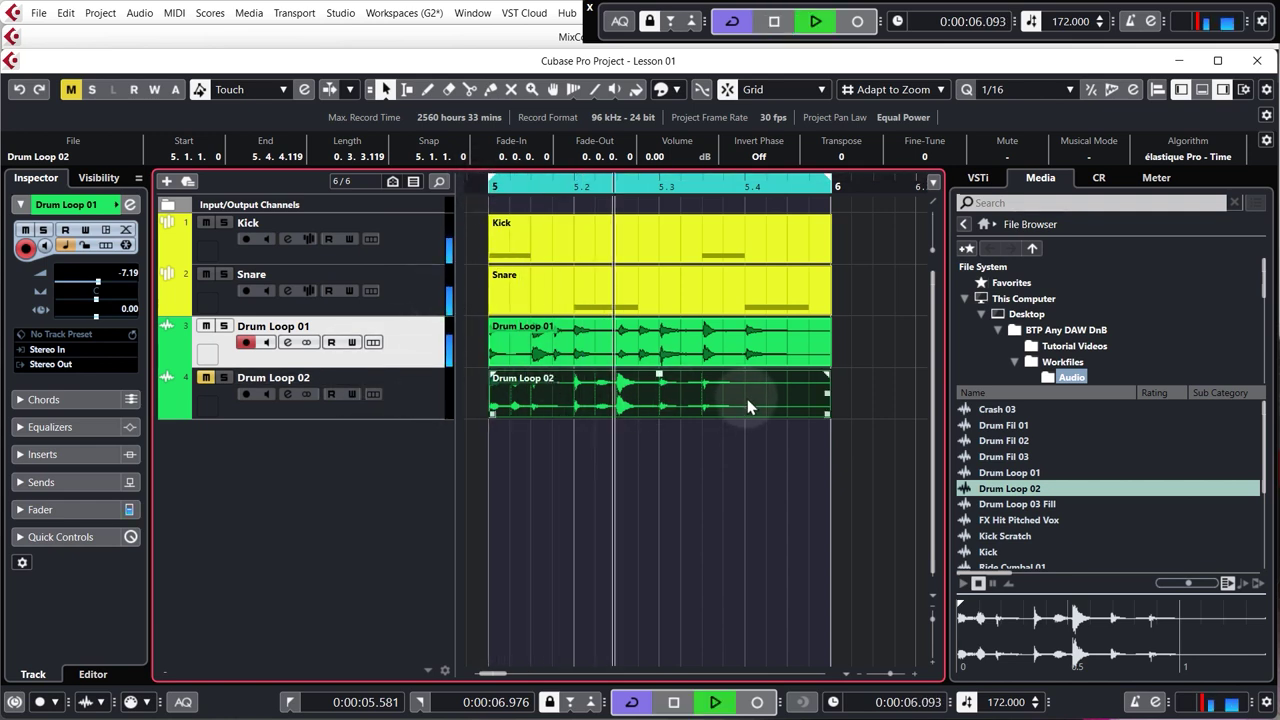
scroll(125, 290, "down", 3)
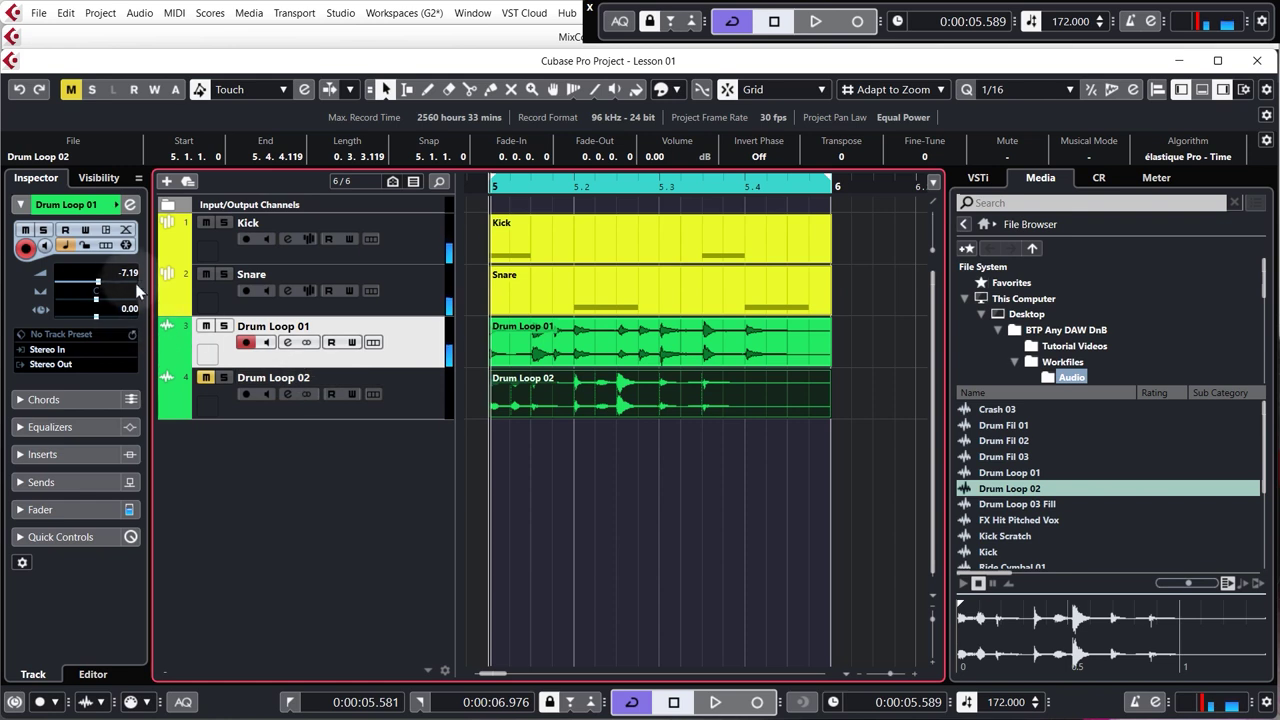
key("space")
scroll(125, 290, "down", 3)
key("space")
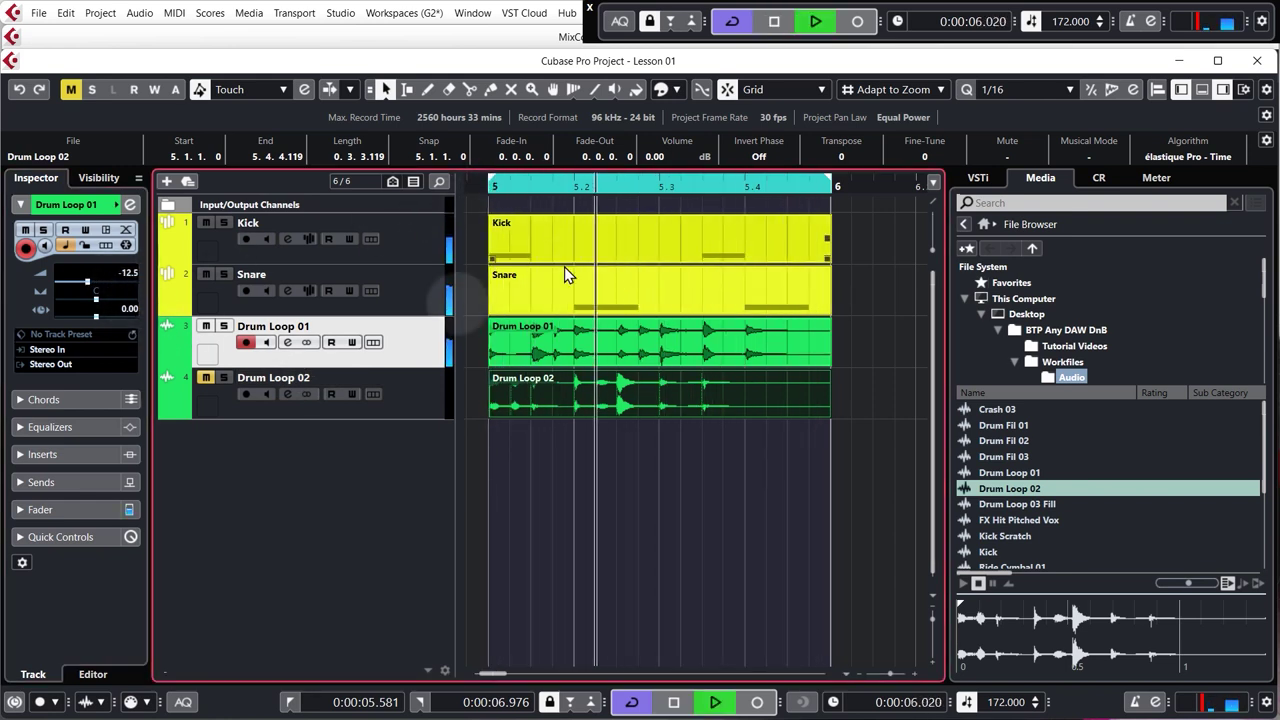
key("space")
left_click(205, 326)
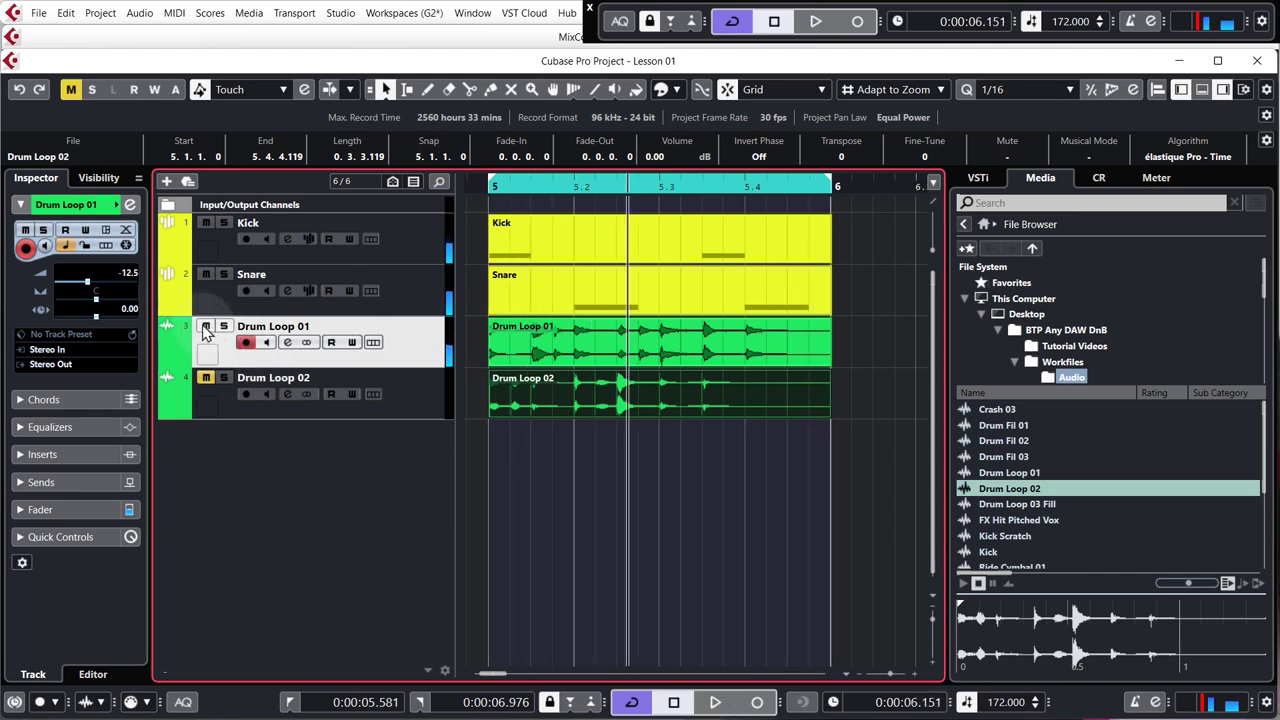
left_click(205, 380)
left_click(484, 184)
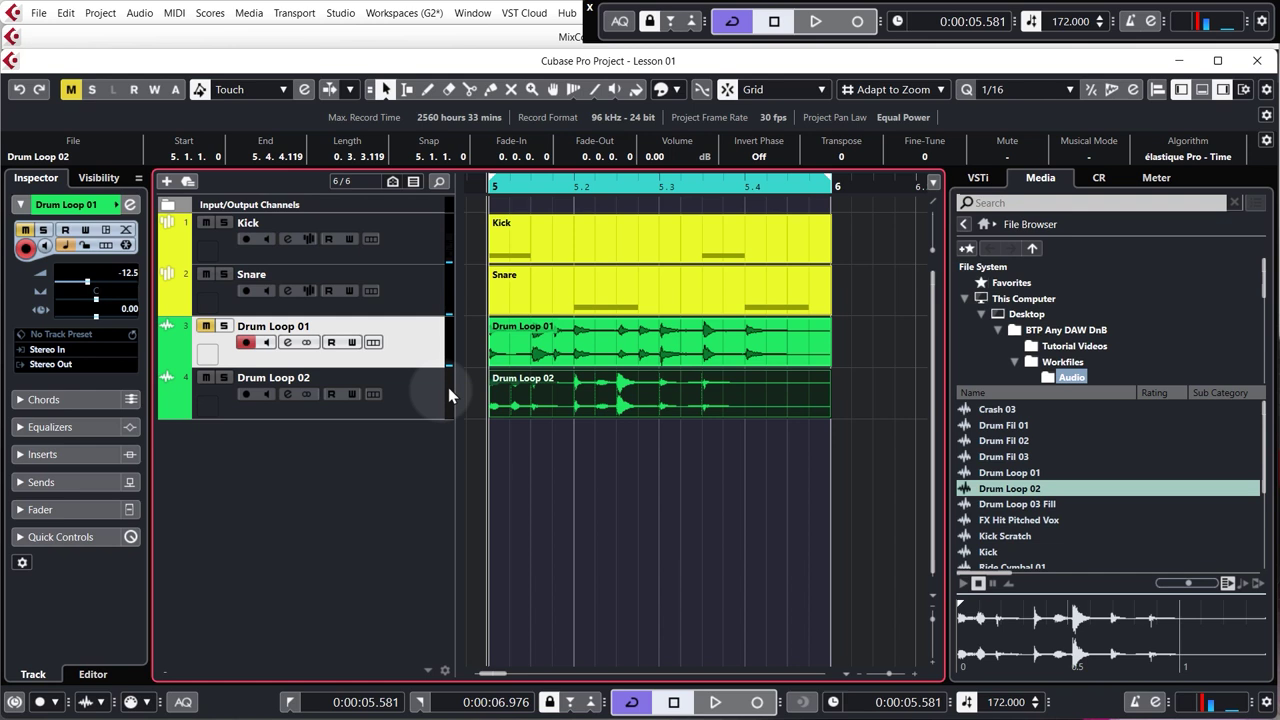
key("space")
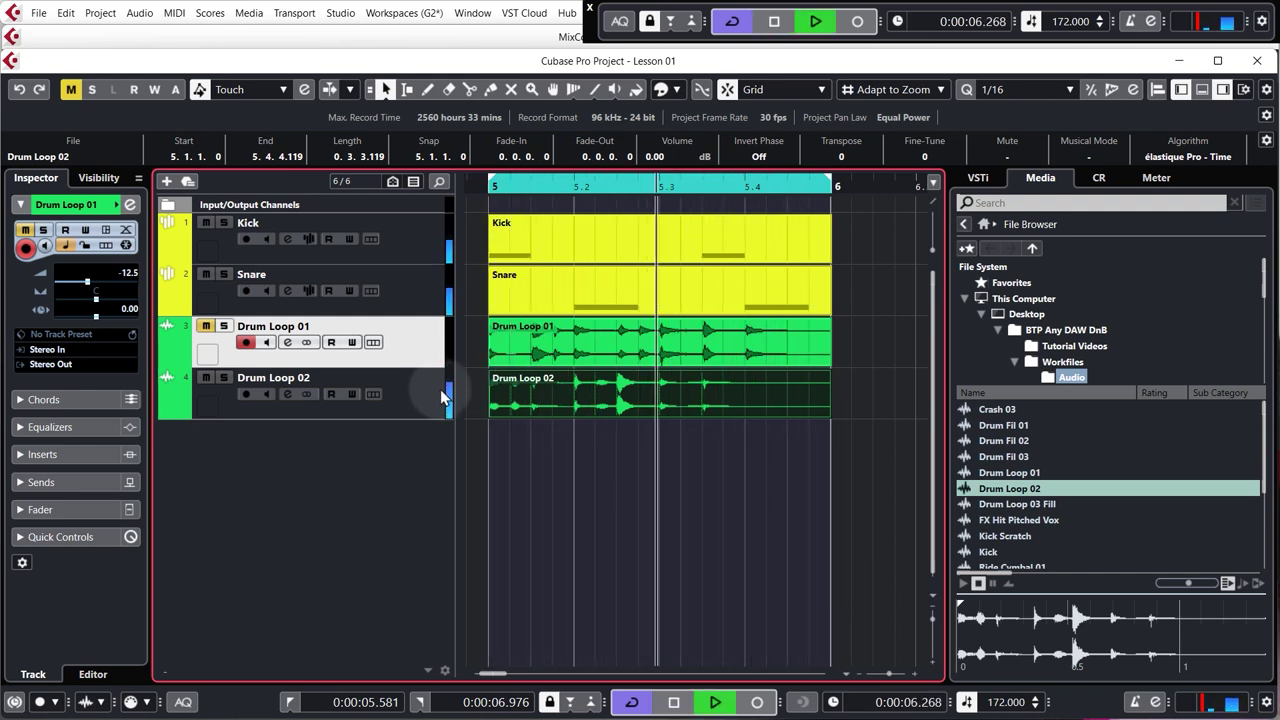
key("space")
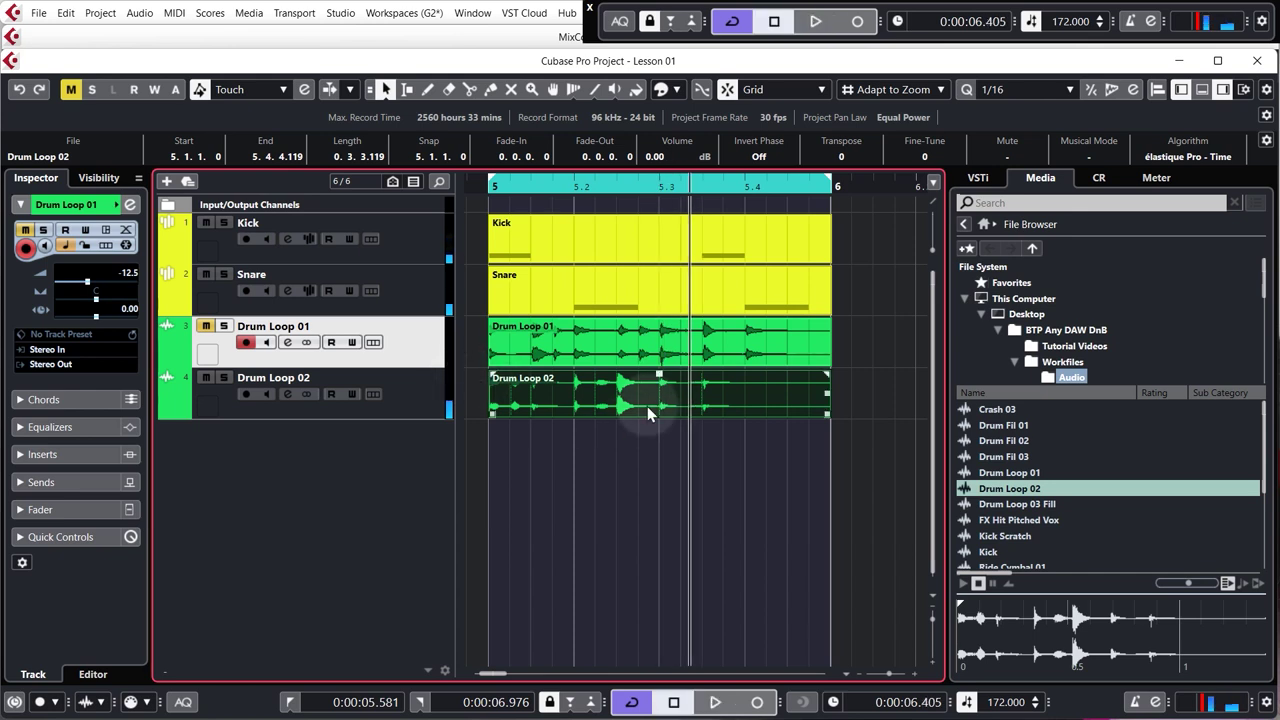
left_click(647, 404)
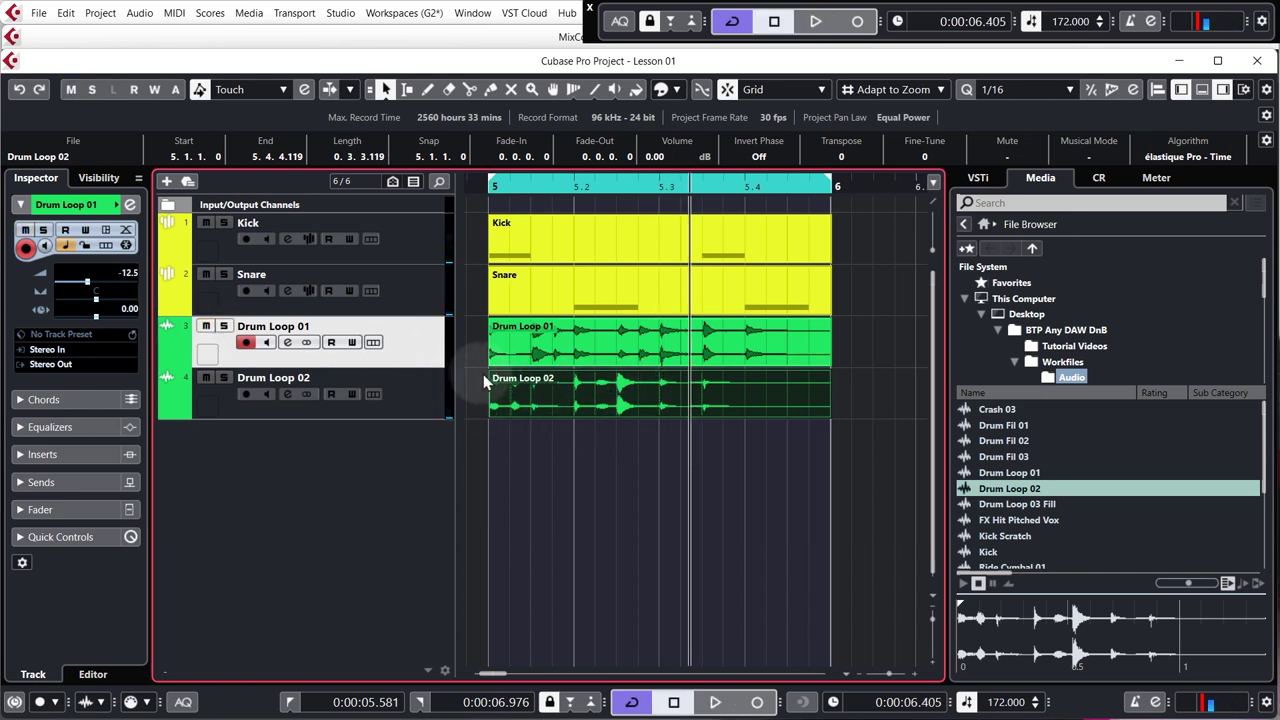
Step: Zoom in on bar 5 and split both drum loops at 5.1.3 with the Split tool
key("h")
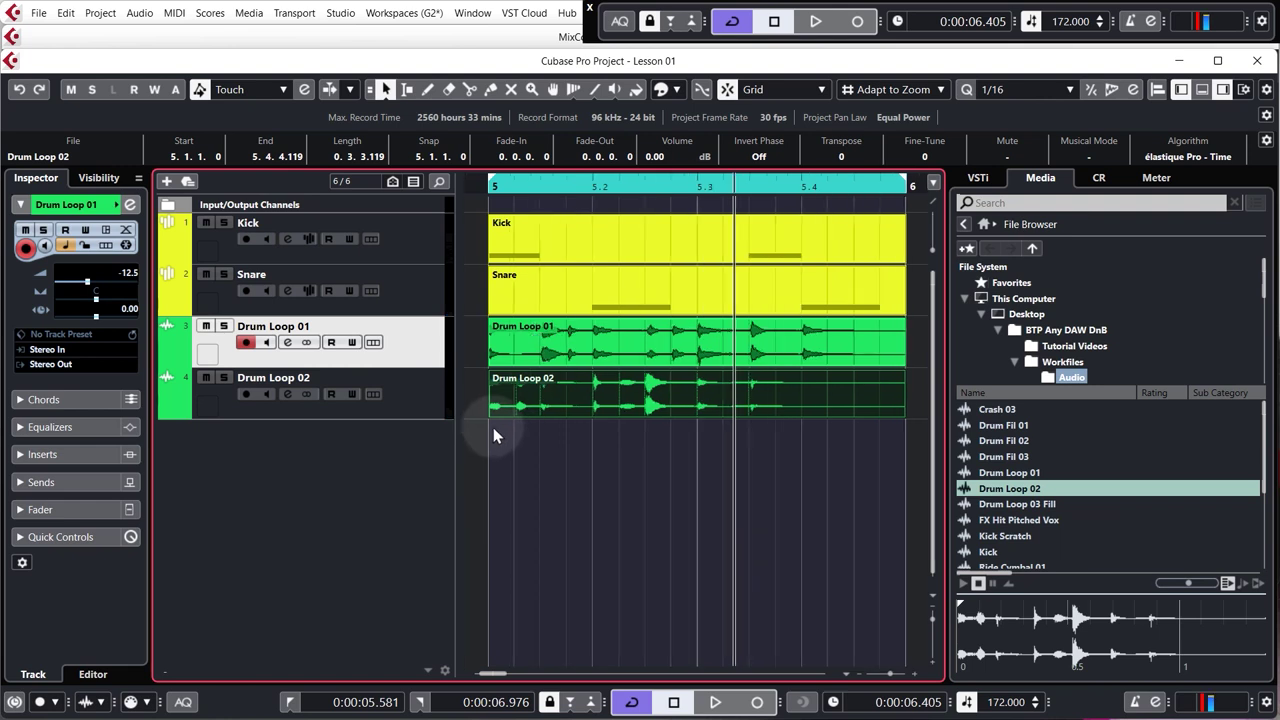
right_click(530, 452)
left_click(612, 452)
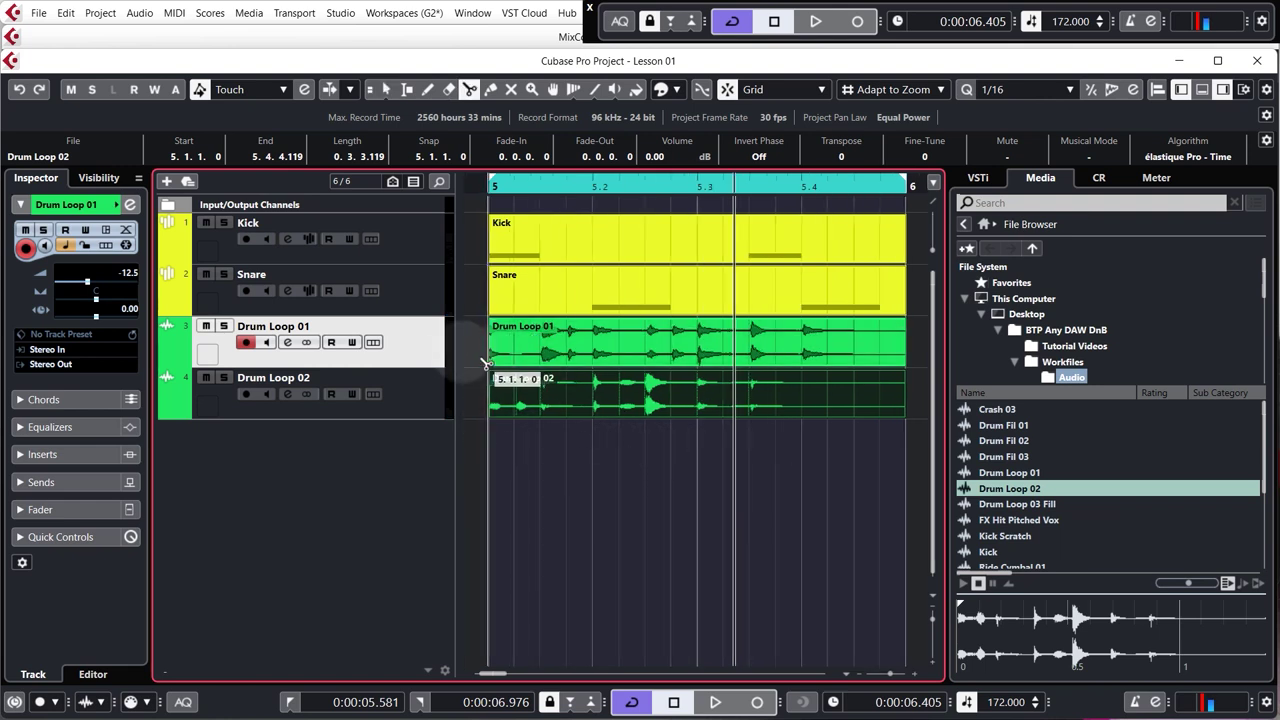
left_click(476, 348)
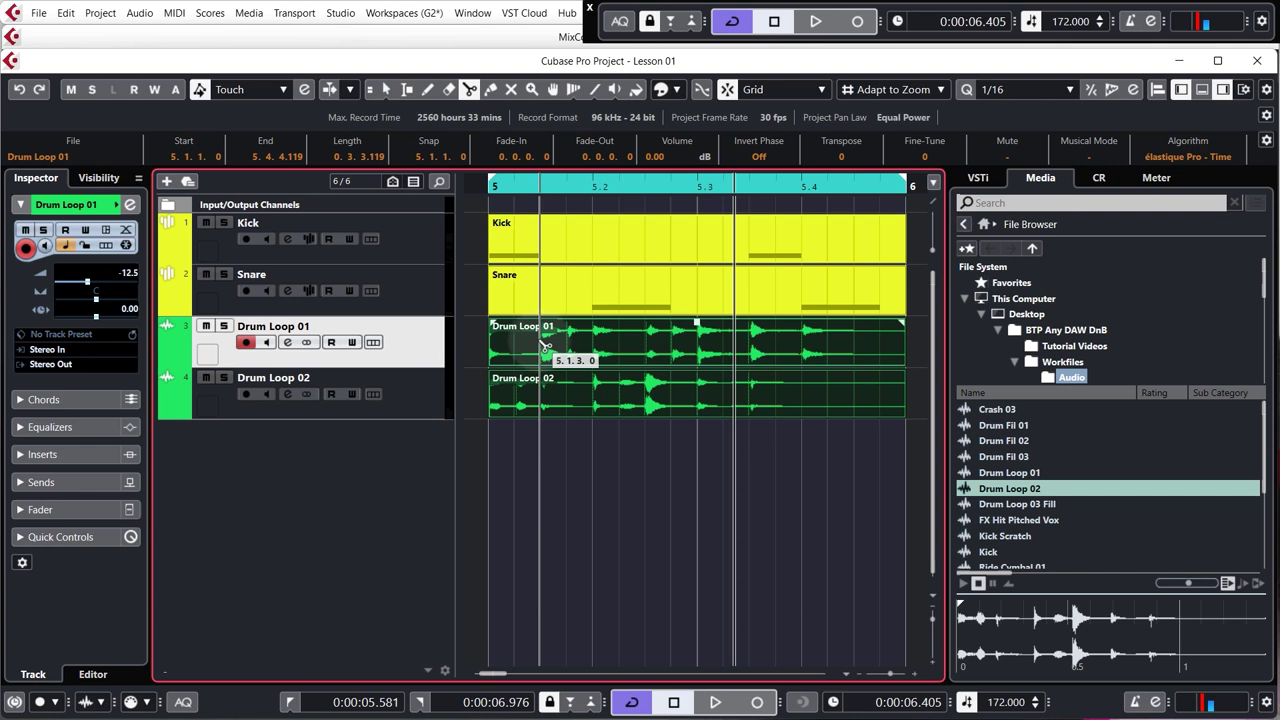
scroll(545, 348, "up", 4)
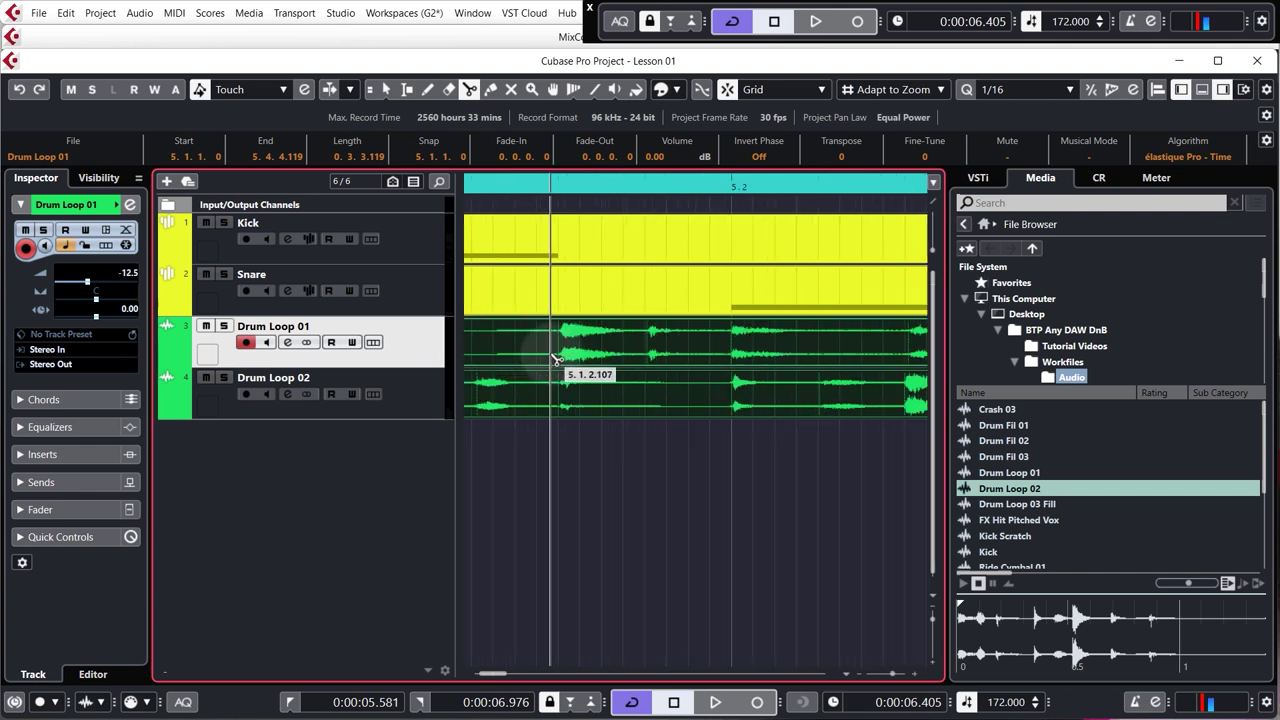
scroll(565, 355, "up", 3)
left_click(580, 352)
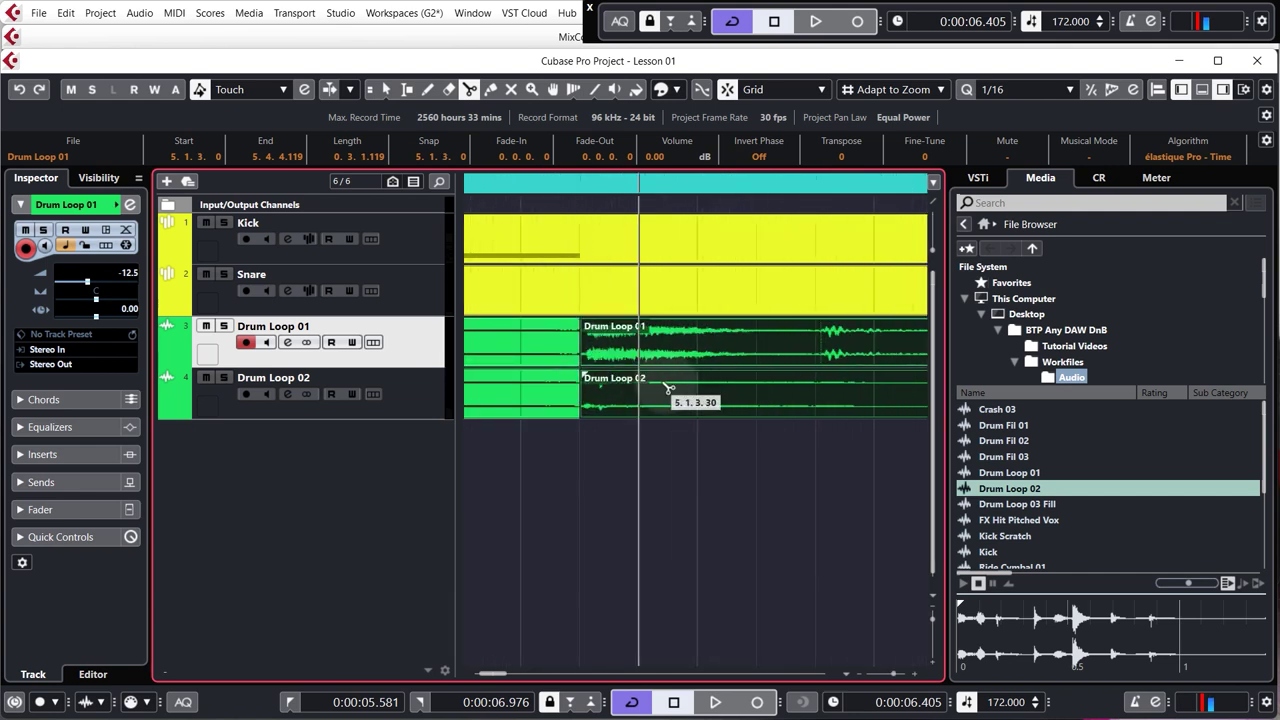
Step: Split both drum loops further at 5.1.4.90, 5.3.1 and 5.3.4
scroll(620, 440, "down", 3)
scroll(700, 430, "down", 2)
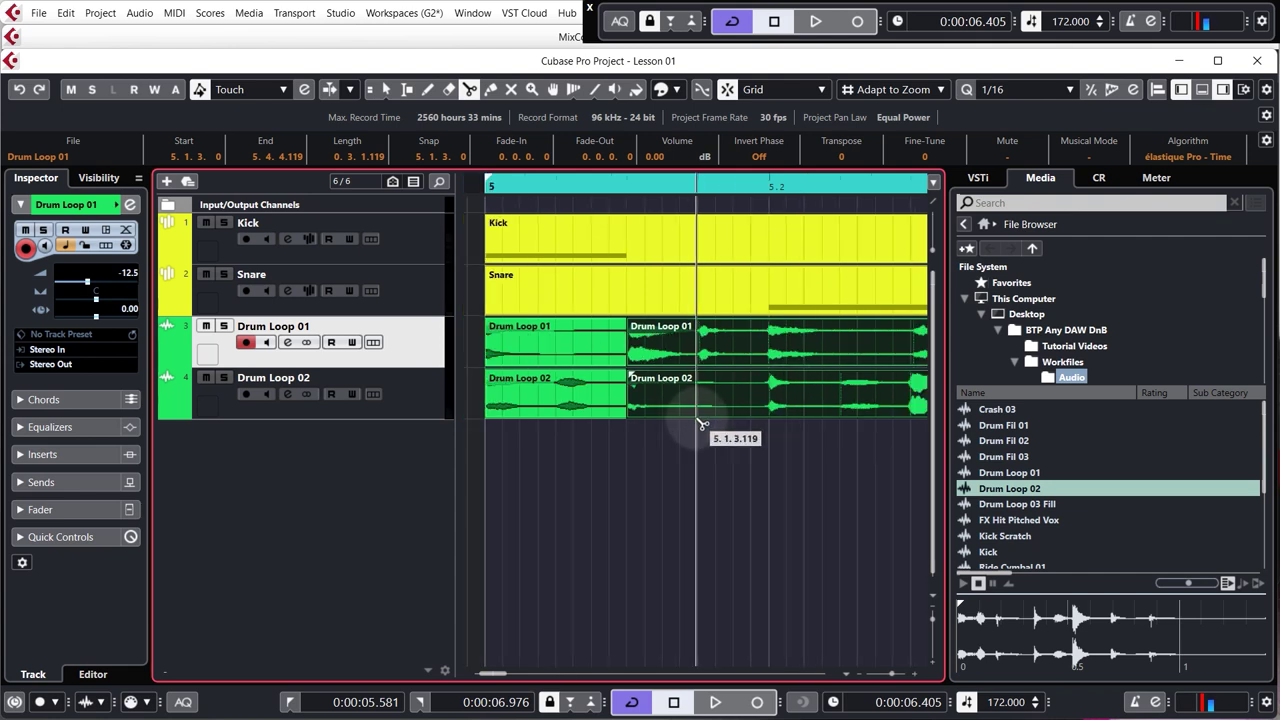
left_click(758, 355)
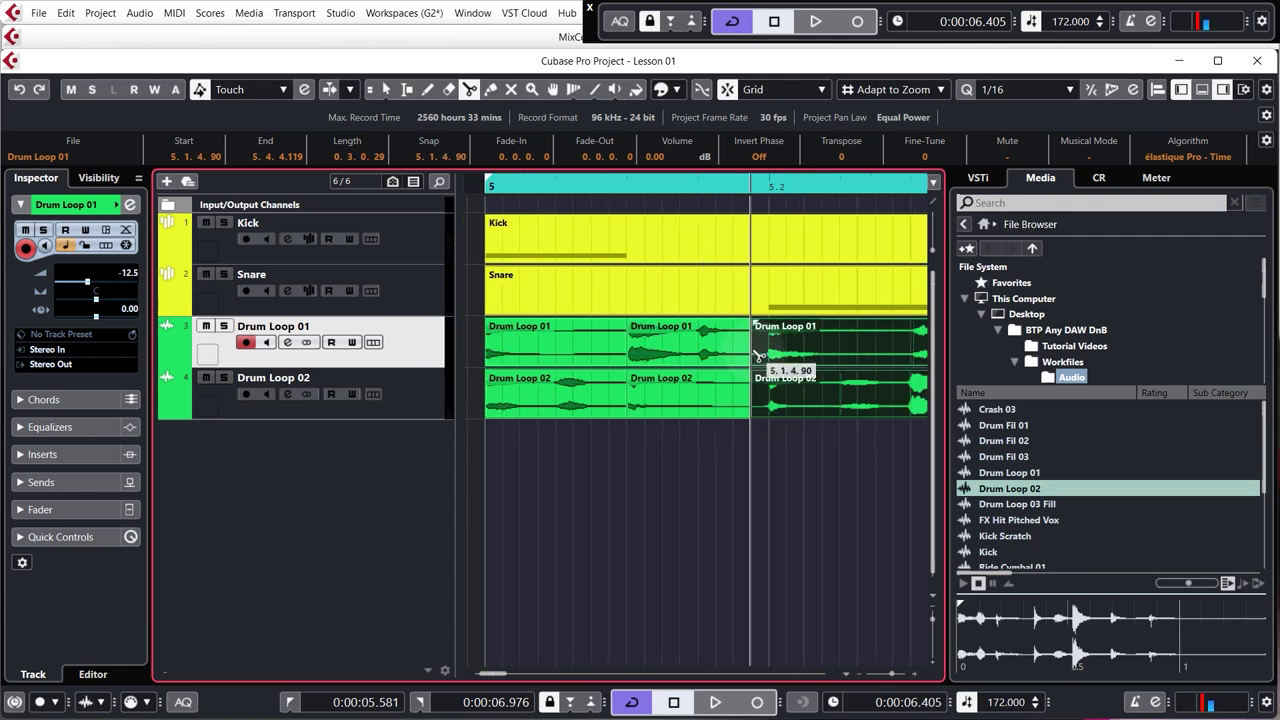
scroll(752, 365, "right", 2)
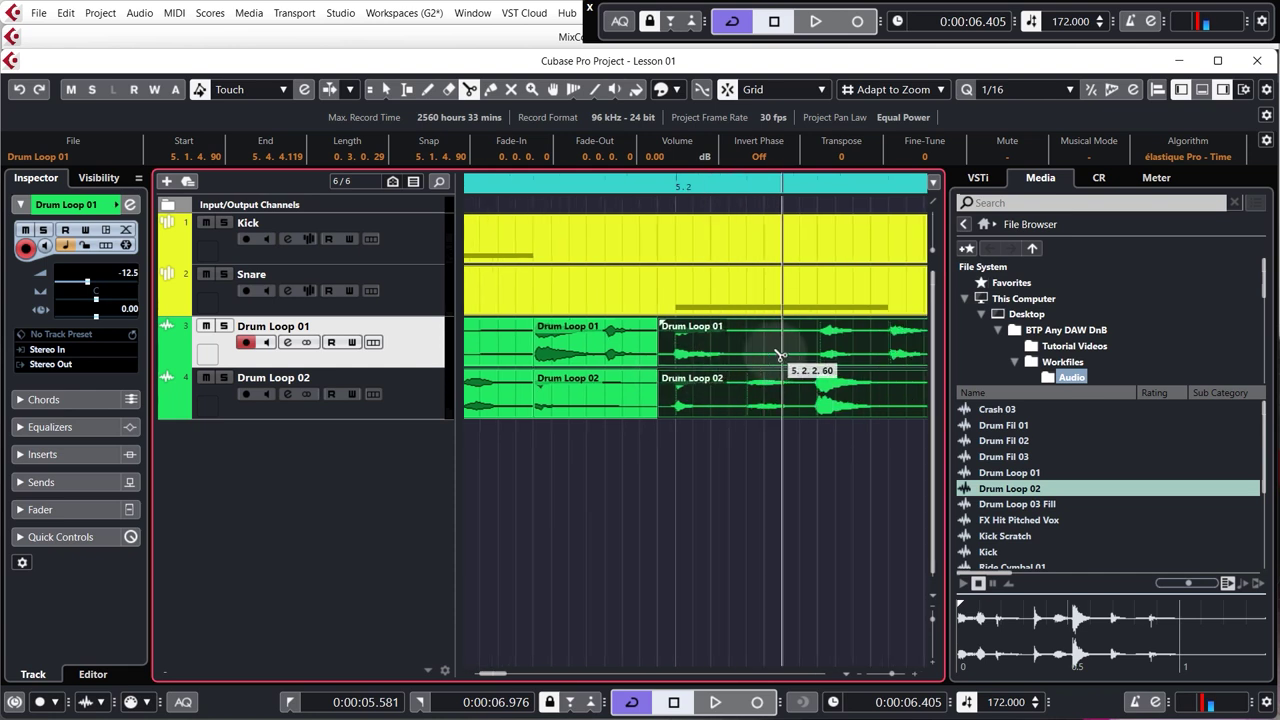
scroll(718, 380, "down", 1)
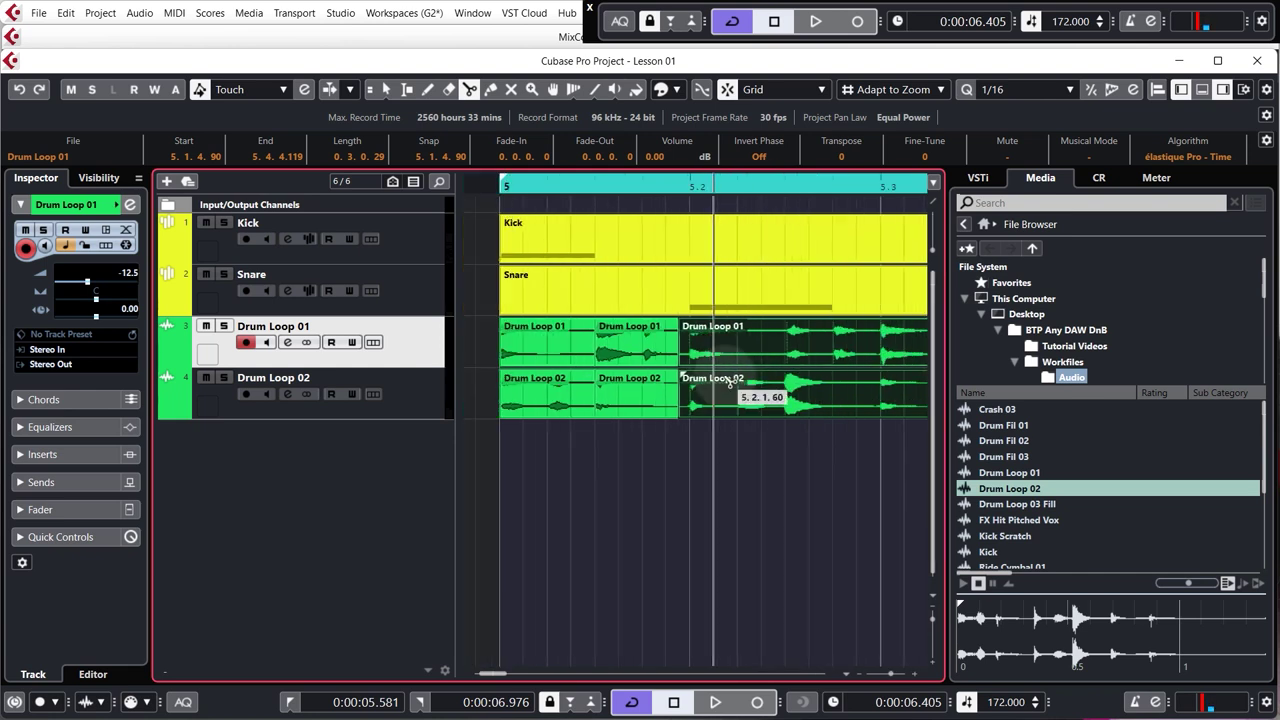
left_click(884, 365)
scroll(800, 375, "down", 3)
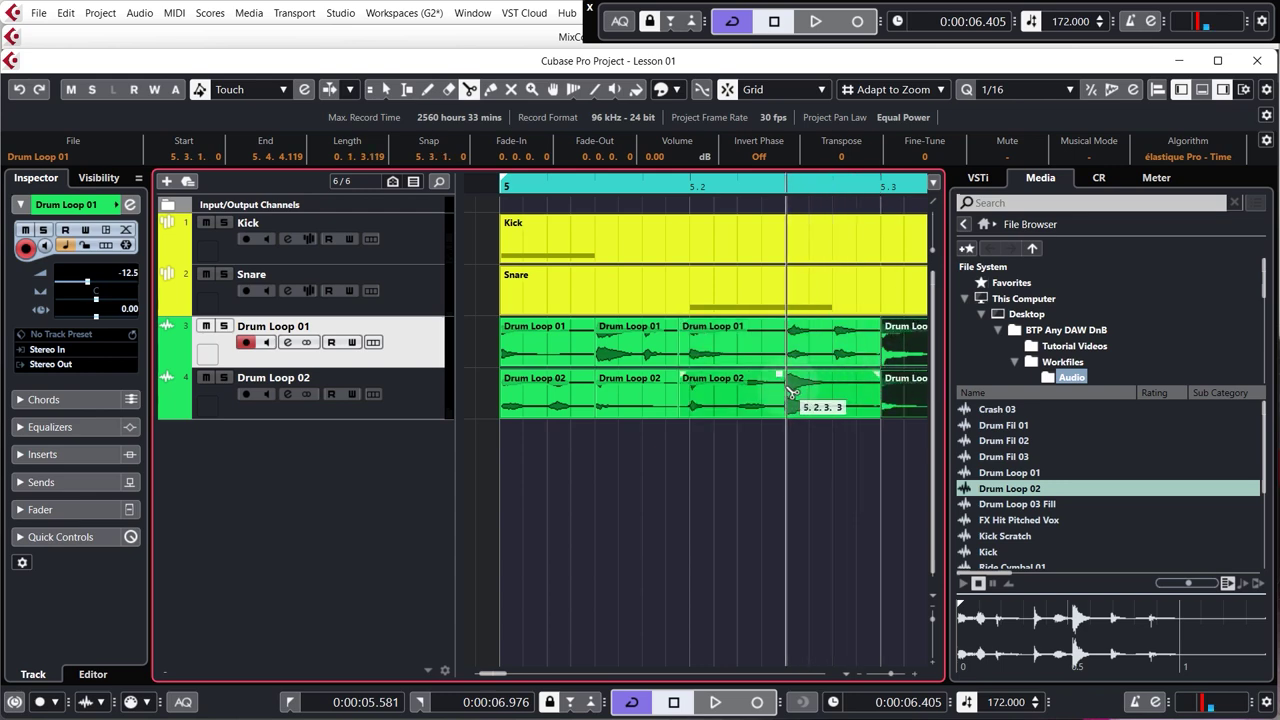
scroll(905, 360, "right", 3)
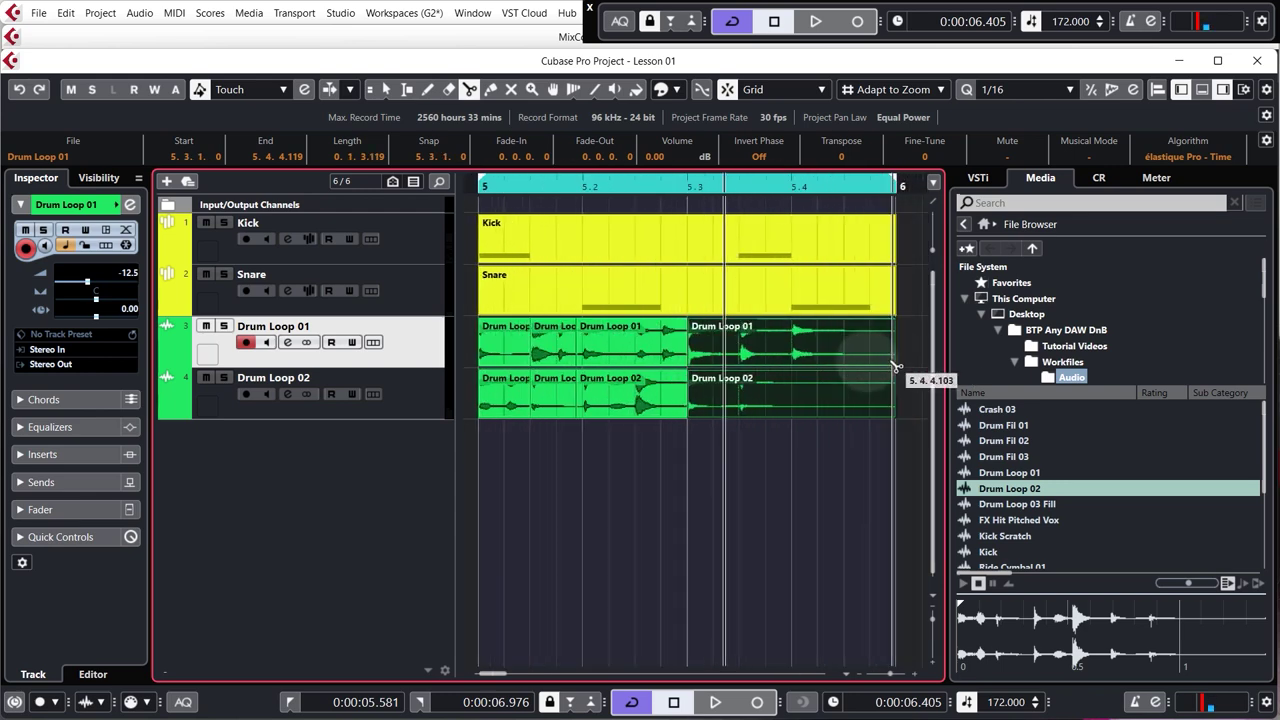
left_click(768, 357)
Step: Mute every Drum Loop 02 slice with the Mute tool and play back Drum Loop 01 alone
left_click(790, 451)
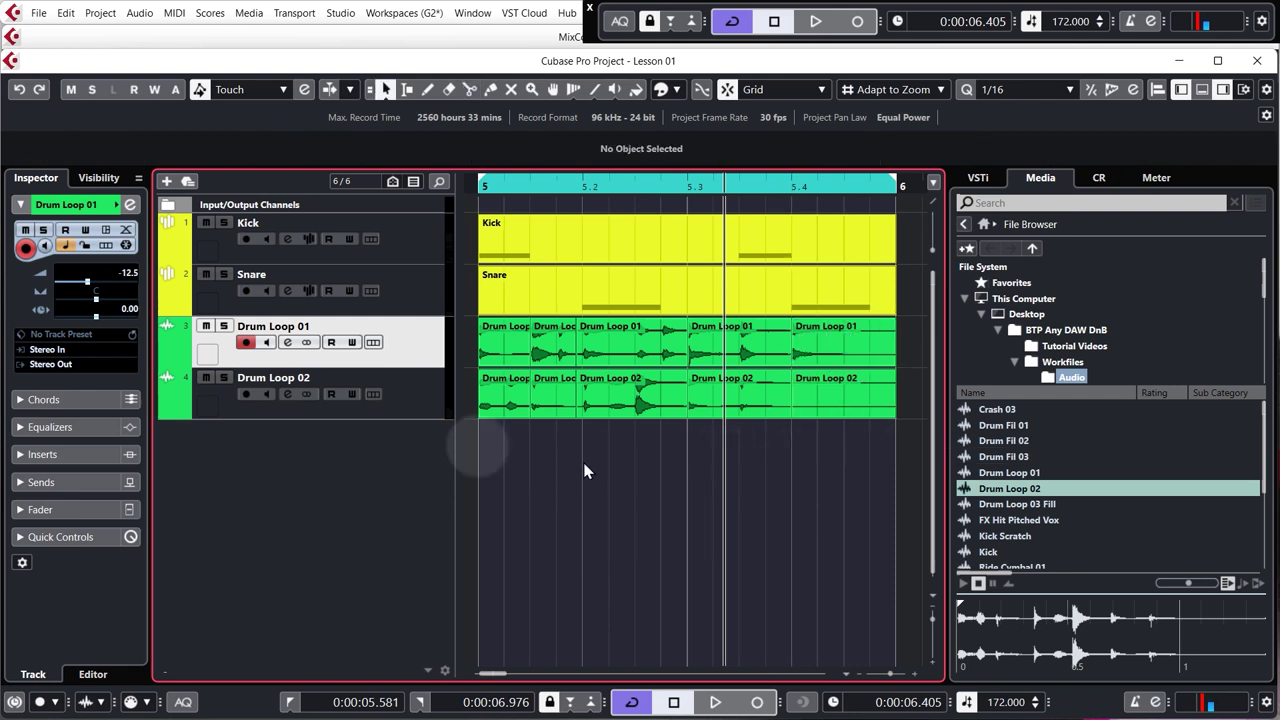
right_click(488, 466)
left_click(613, 461)
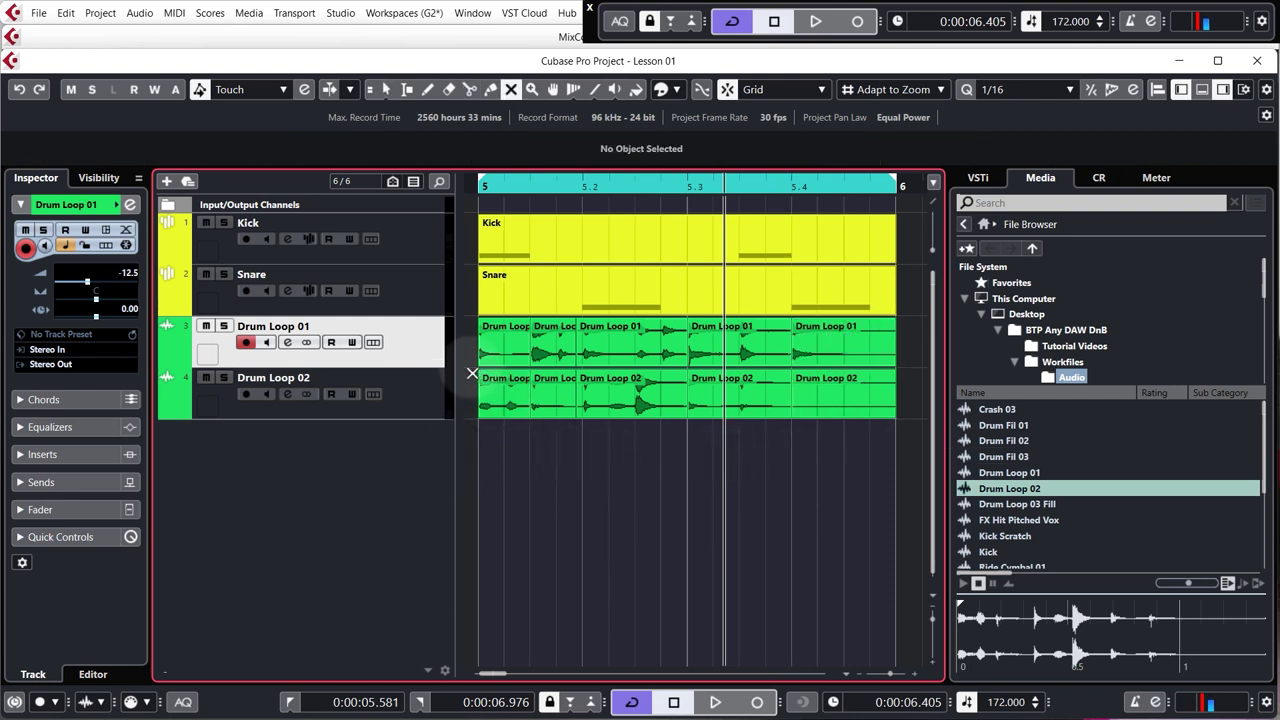
left_click_drag(513, 392, 691, 429)
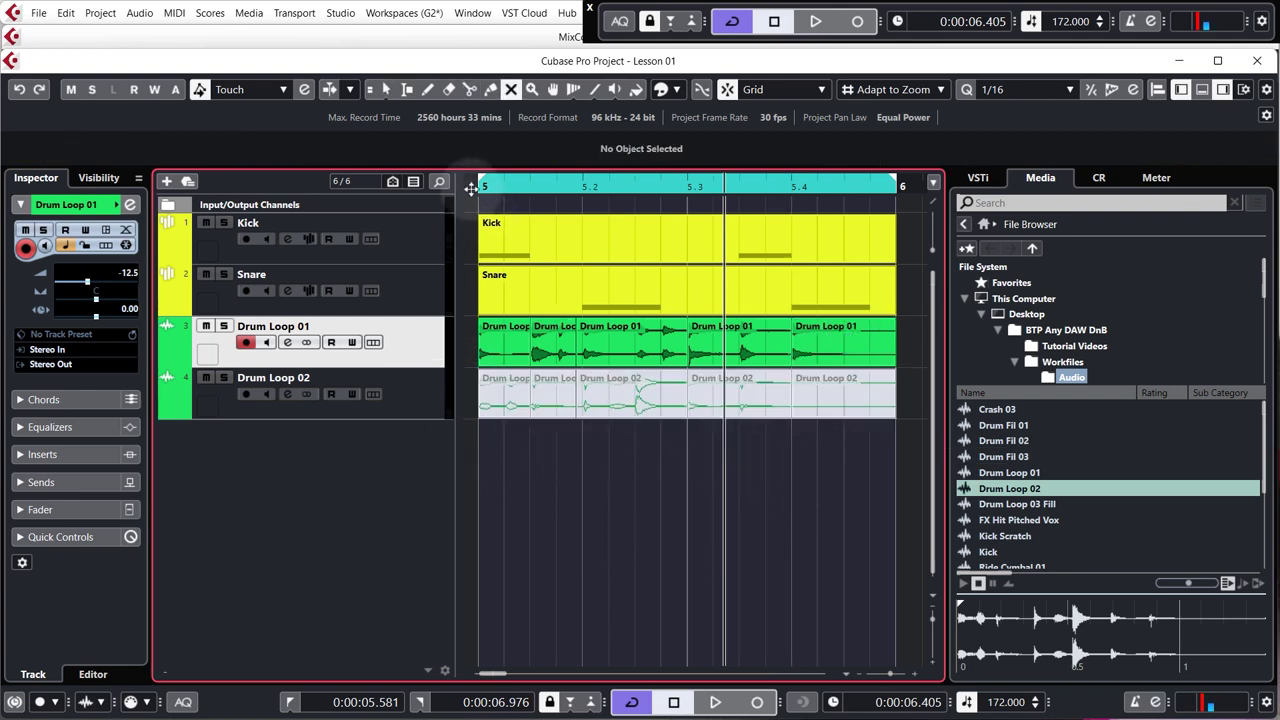
key("space")
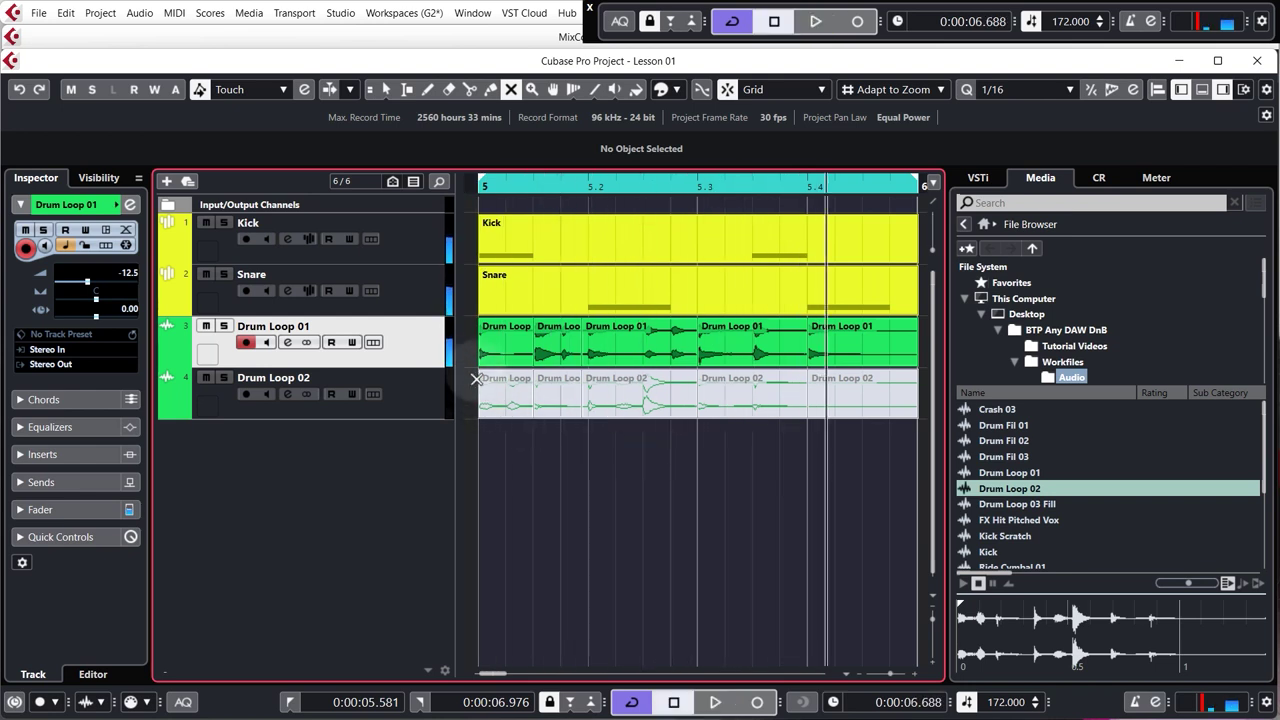
Step: Switch slices one and three to Drum Loop 02 and mute Drum Loop 01's last slice, auditioning each change
left_click_drag(476, 345, 516, 430)
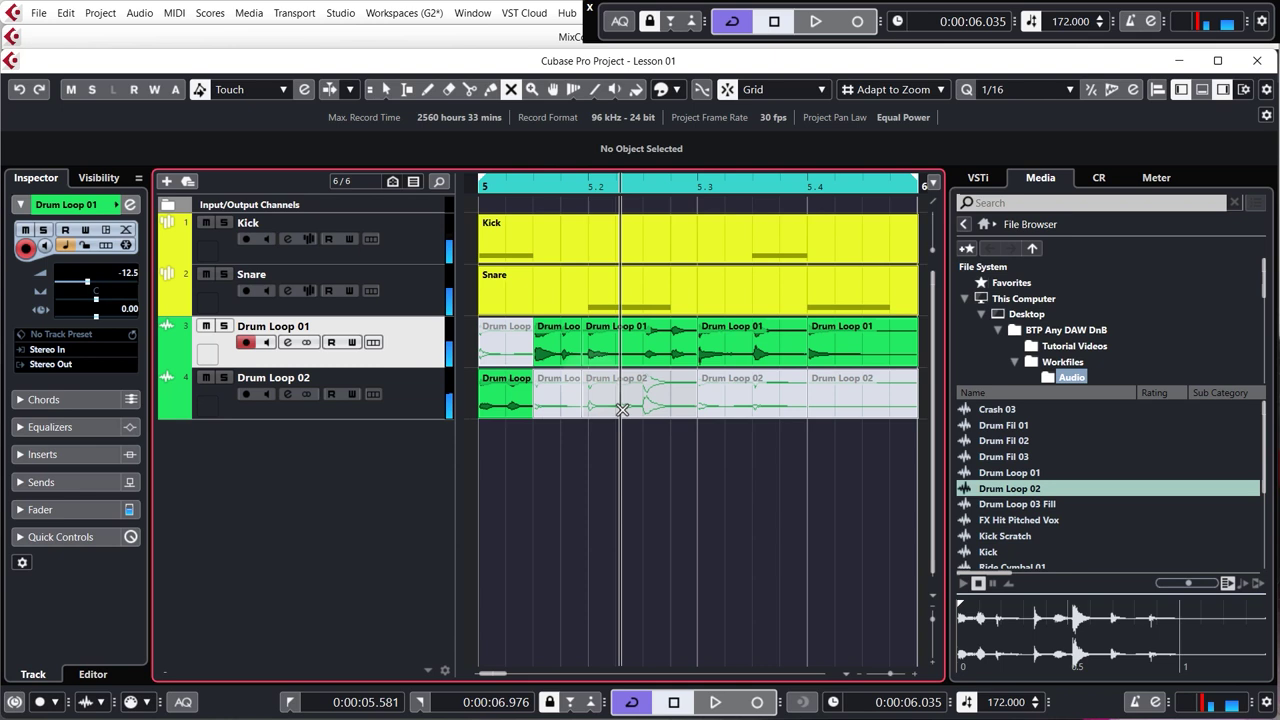
key("space")
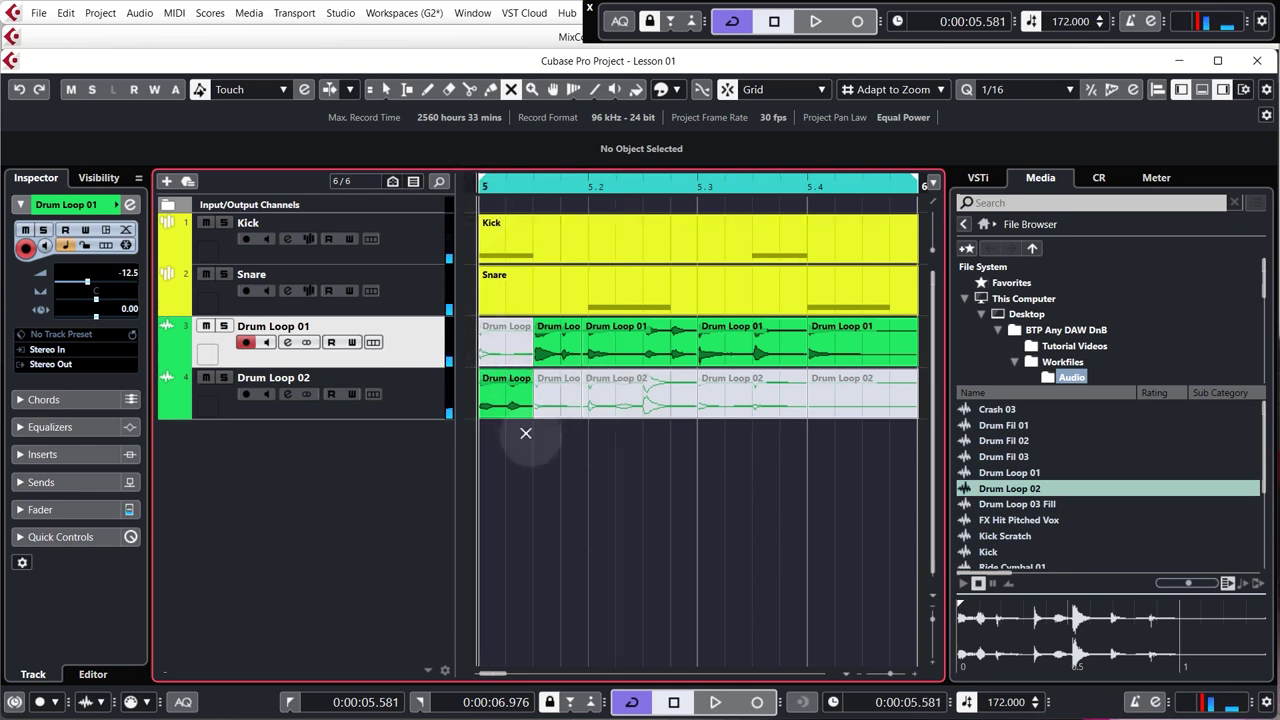
key("space")
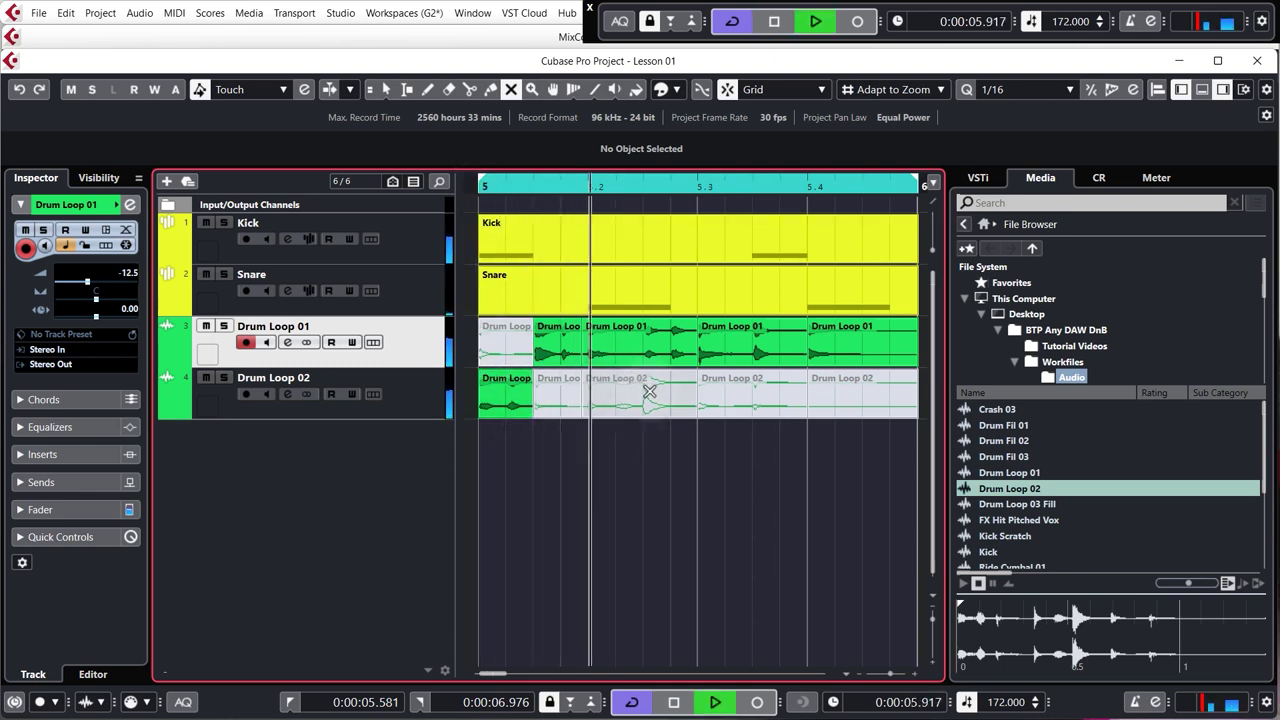
left_click(620, 395)
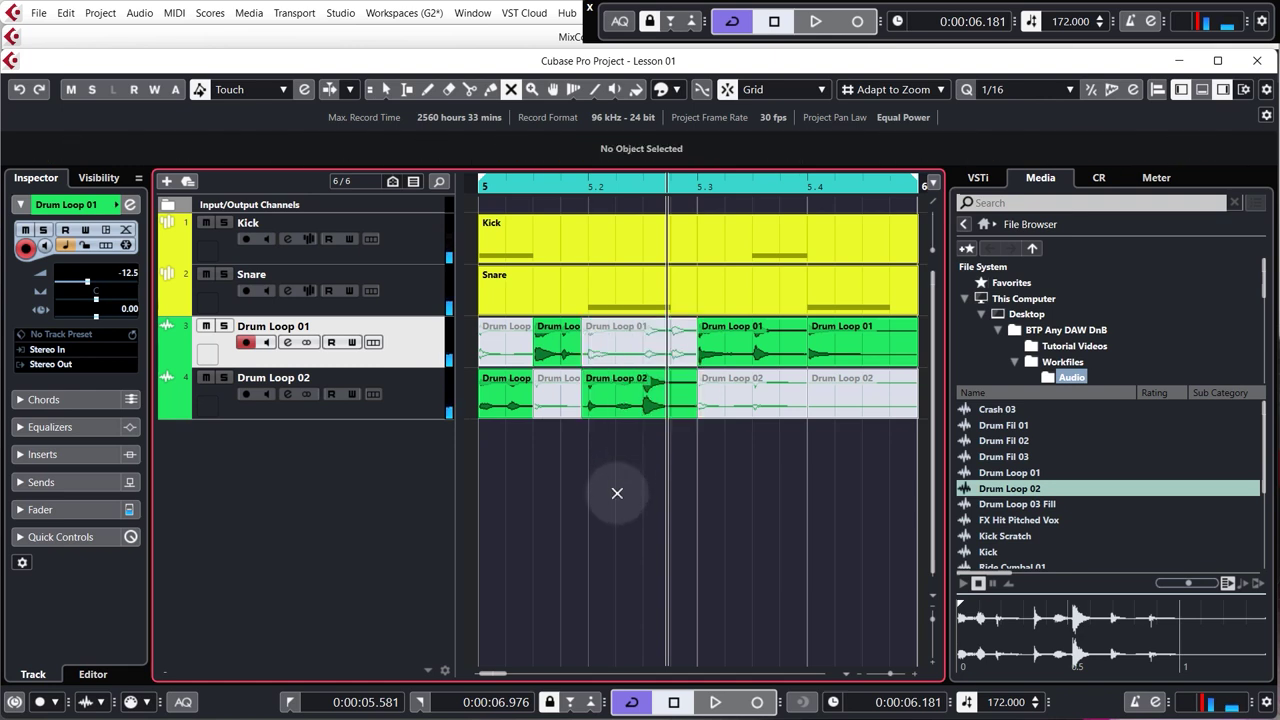
left_click(476, 186)
key("space")
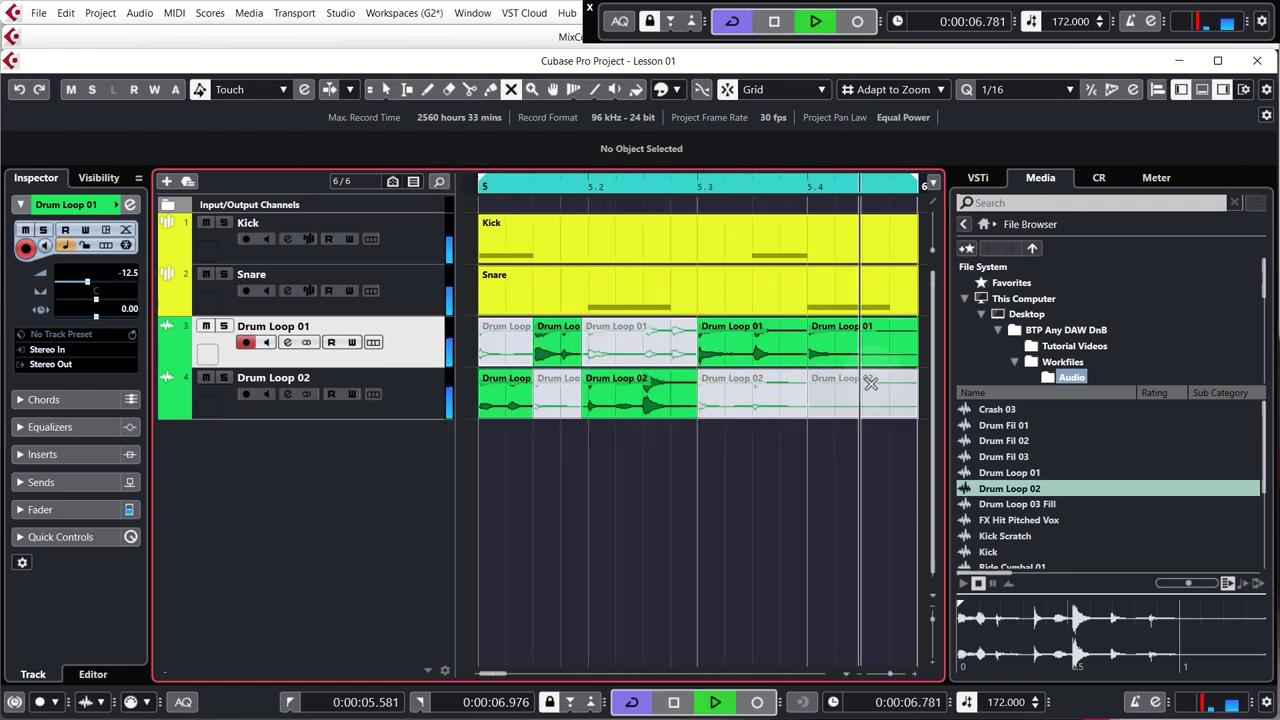
left_click(737, 517)
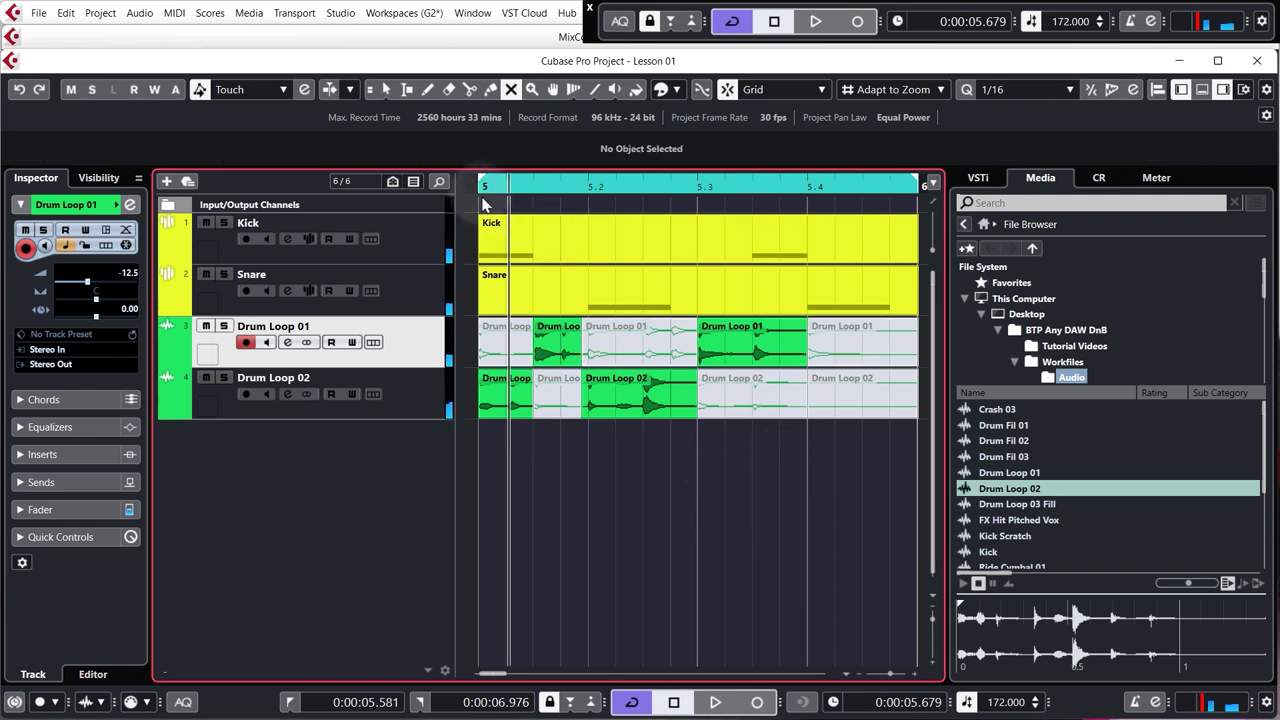
key("space")
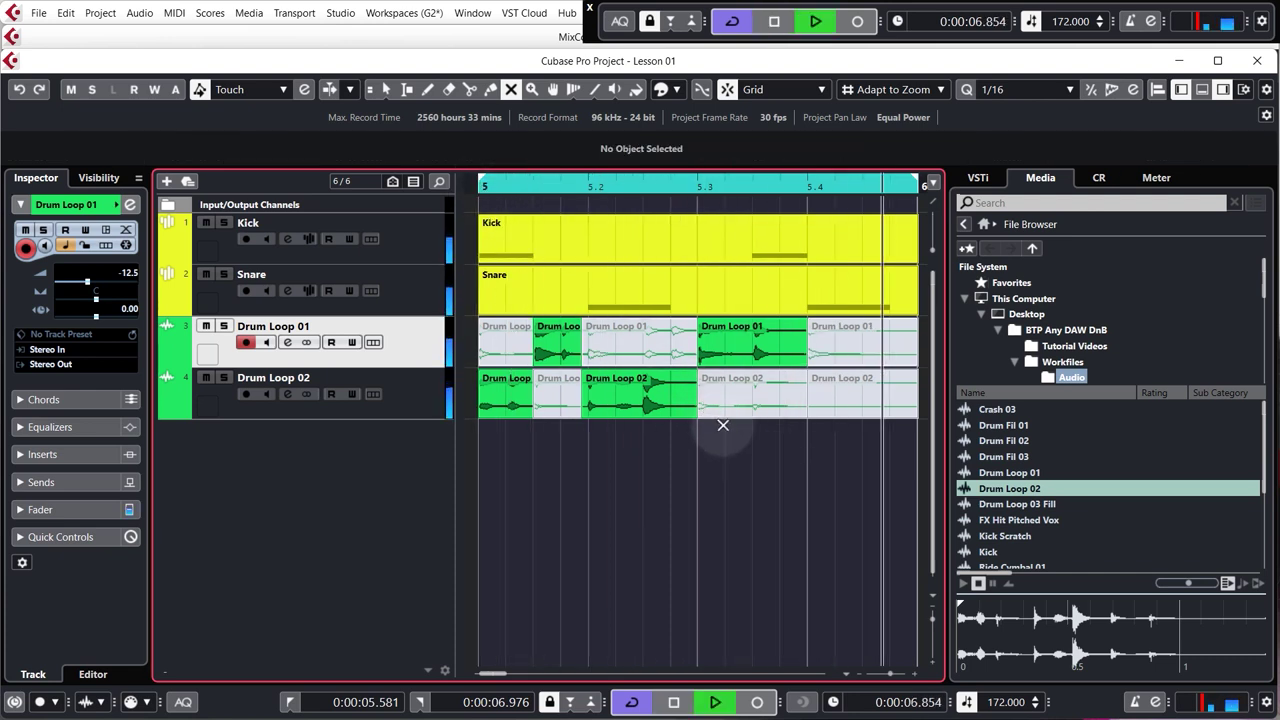
key("space")
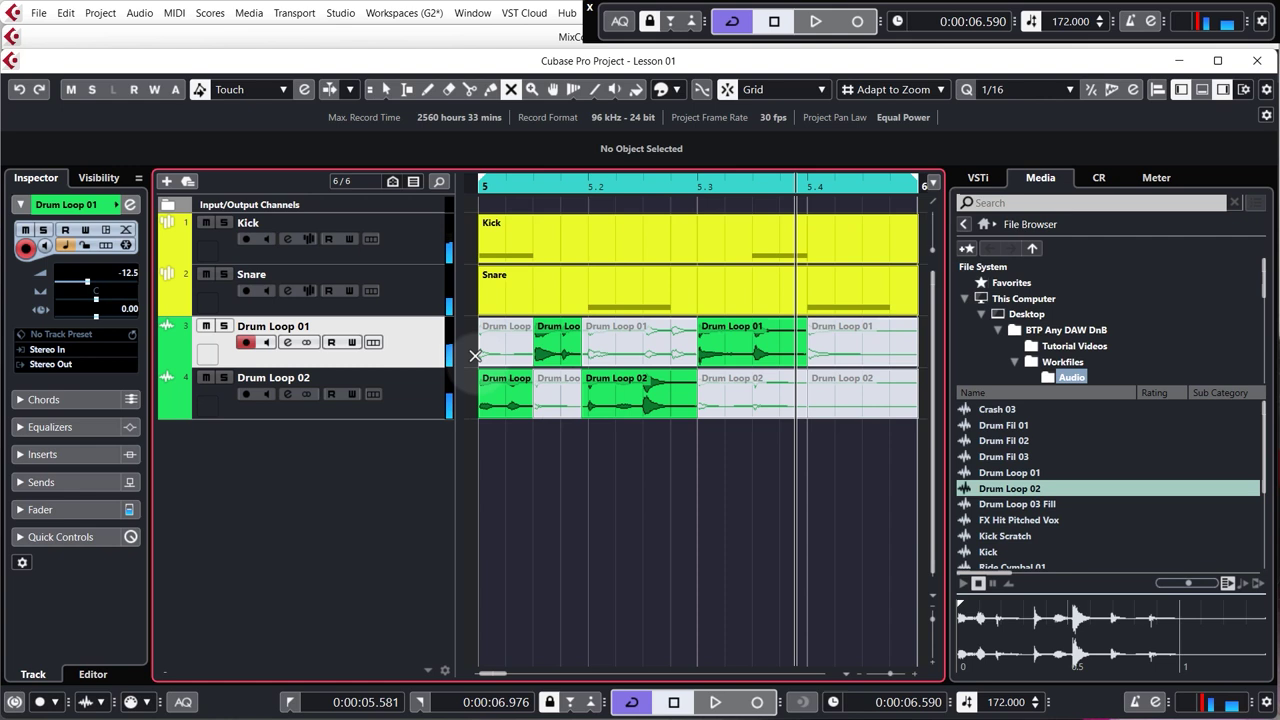
Step: Re-toggle mutes so Drum Loop 02 plays slices one and three, Drum Loop 01 slices two and four, and audition
left_click_drag(467, 336, 870, 399)
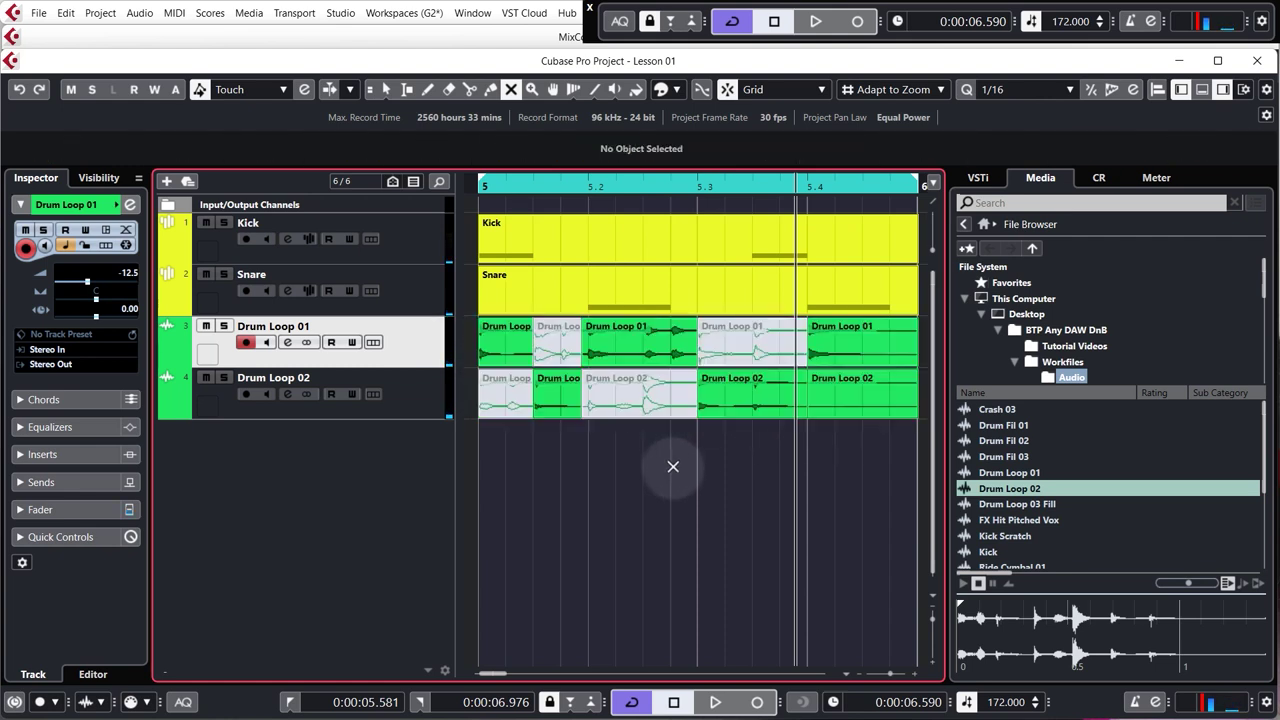
left_click(480, 186)
key("space")
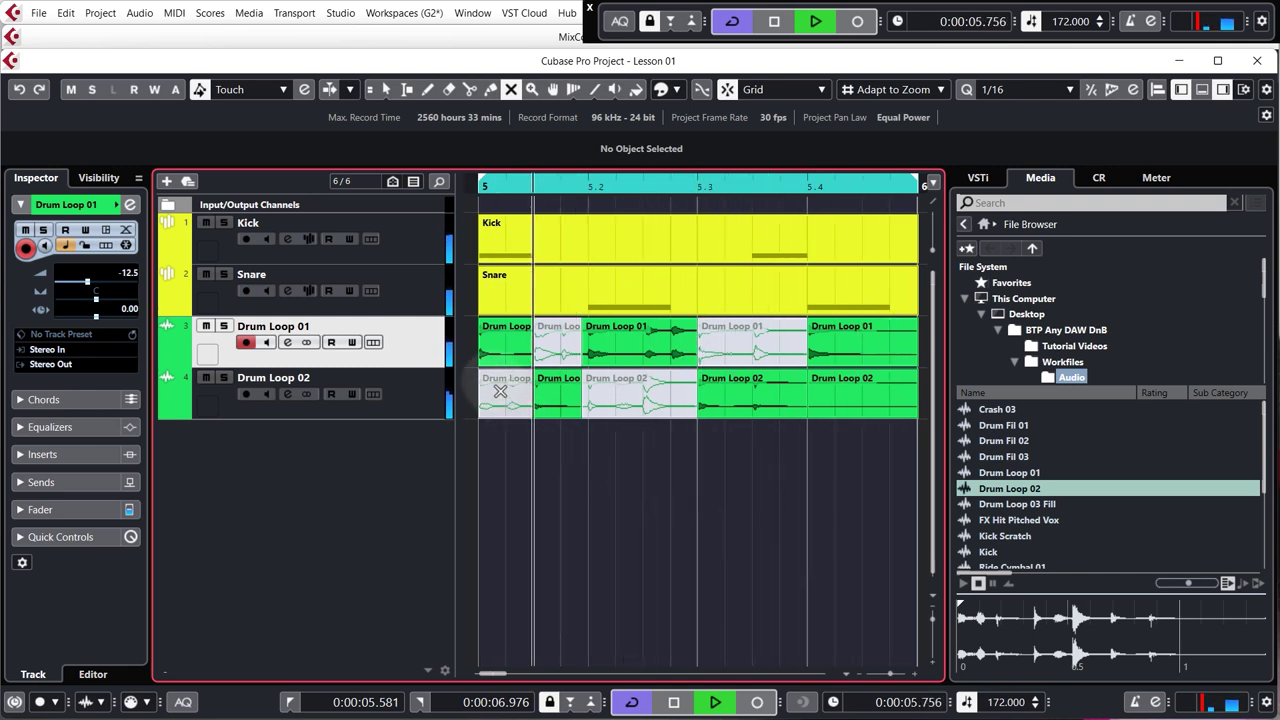
key("space")
left_click_drag(466, 345, 857, 391)
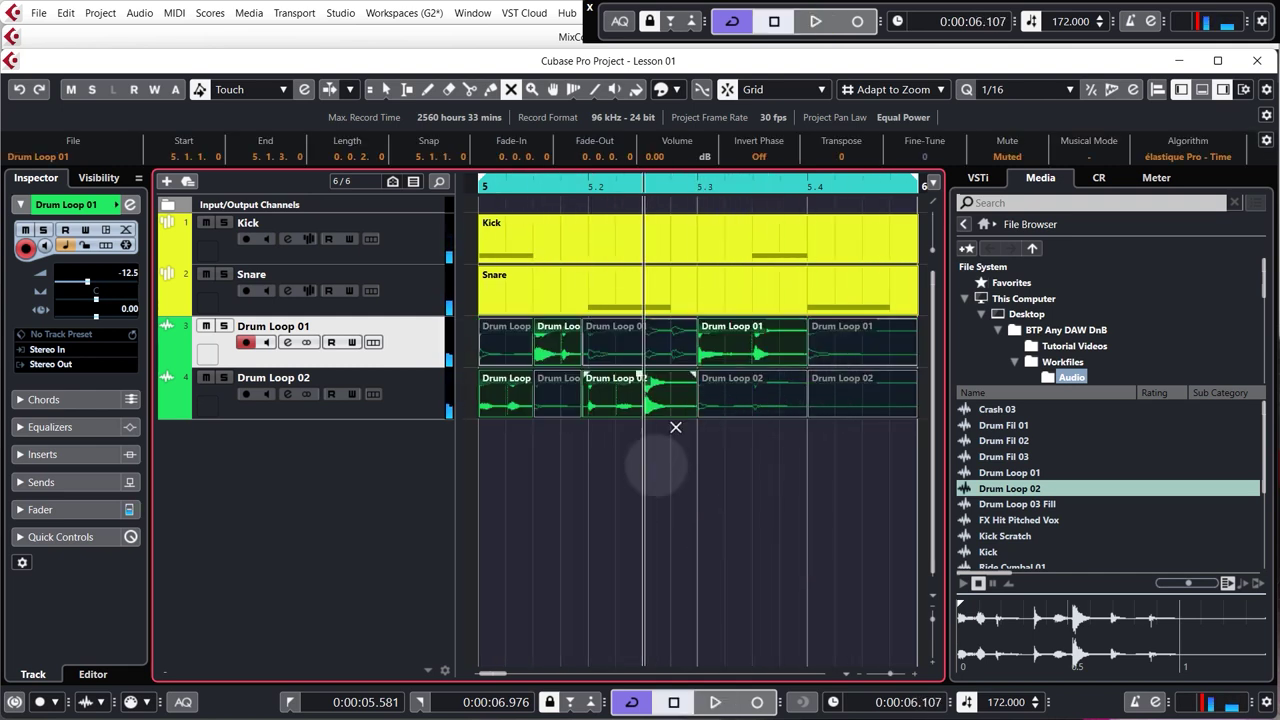
left_click(600, 491)
key("space")
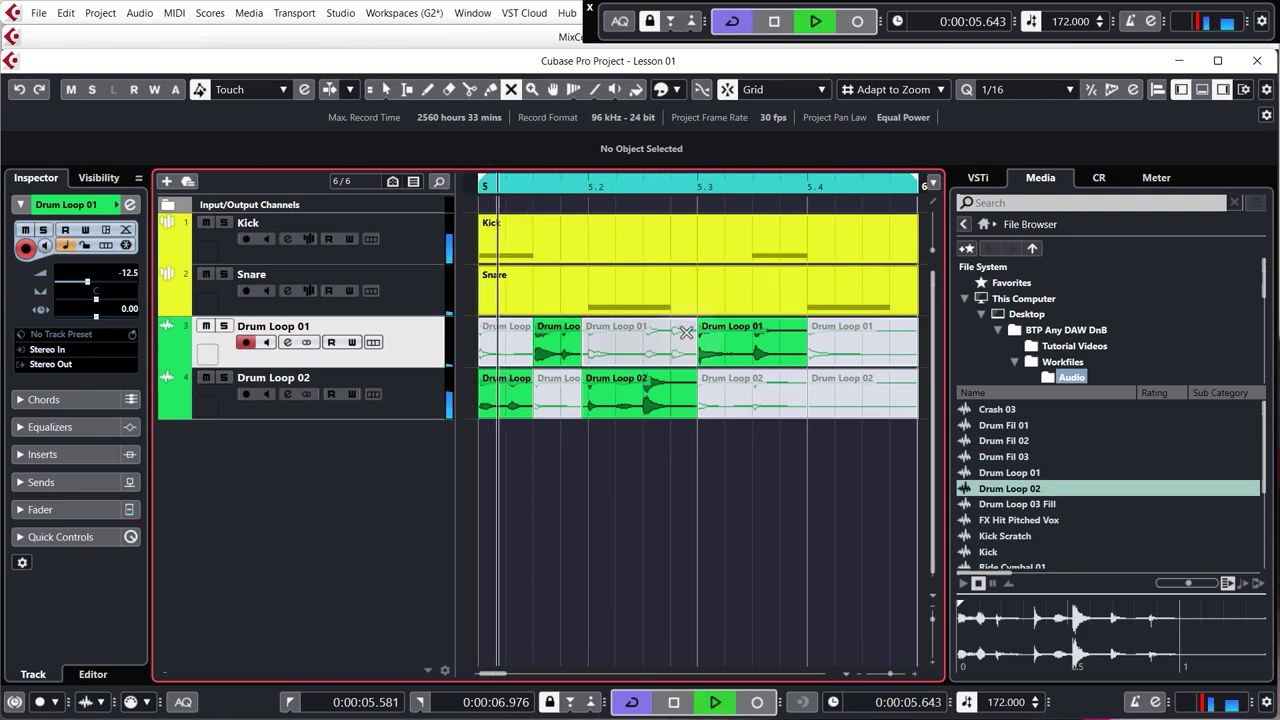
left_click(754, 470)
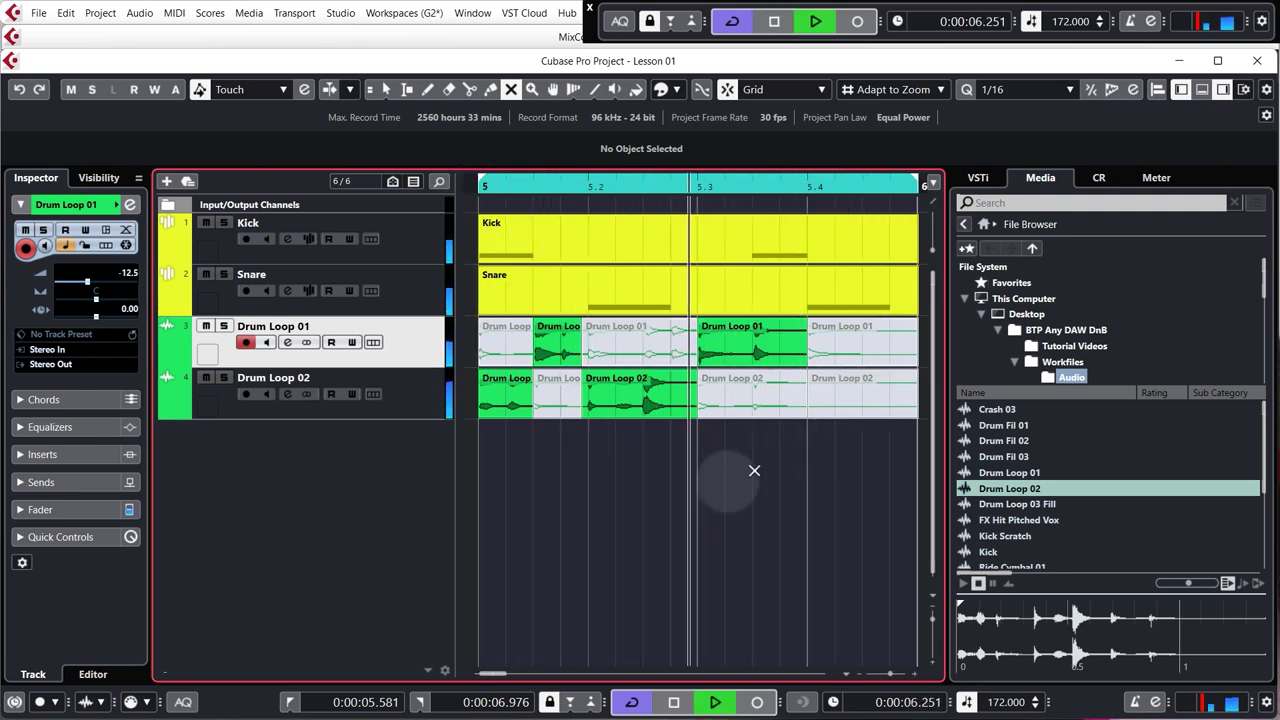
left_click(619, 486)
key("space")
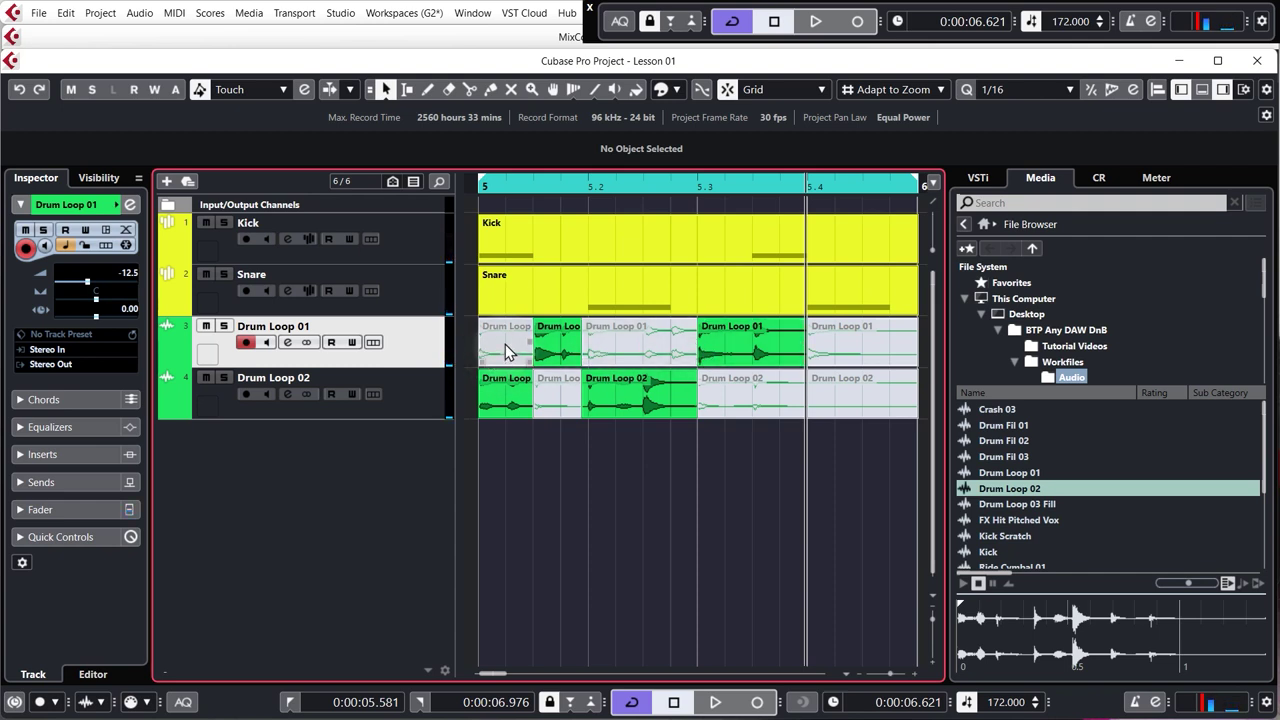
Step: Delete the first three muted drum loop slices
left_click(505, 344)
key("Delete")
left_click(557, 395)
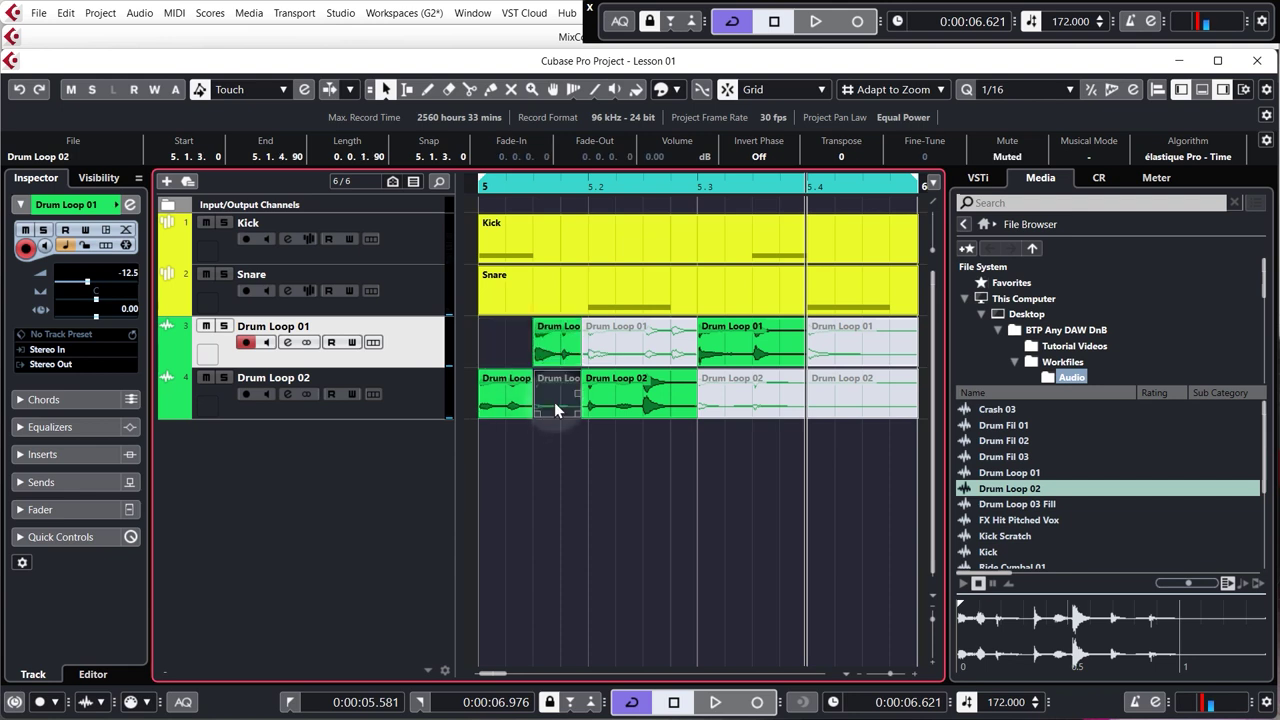
key("Delete")
left_click(619, 334)
key("Delete")
left_click(715, 350)
Step: Delete the remaining muted Drum Loop 02 slices and the muted Drum Loop 01 slice at 5.4
left_click(715, 408)
key("Delete")
left_click(820, 385)
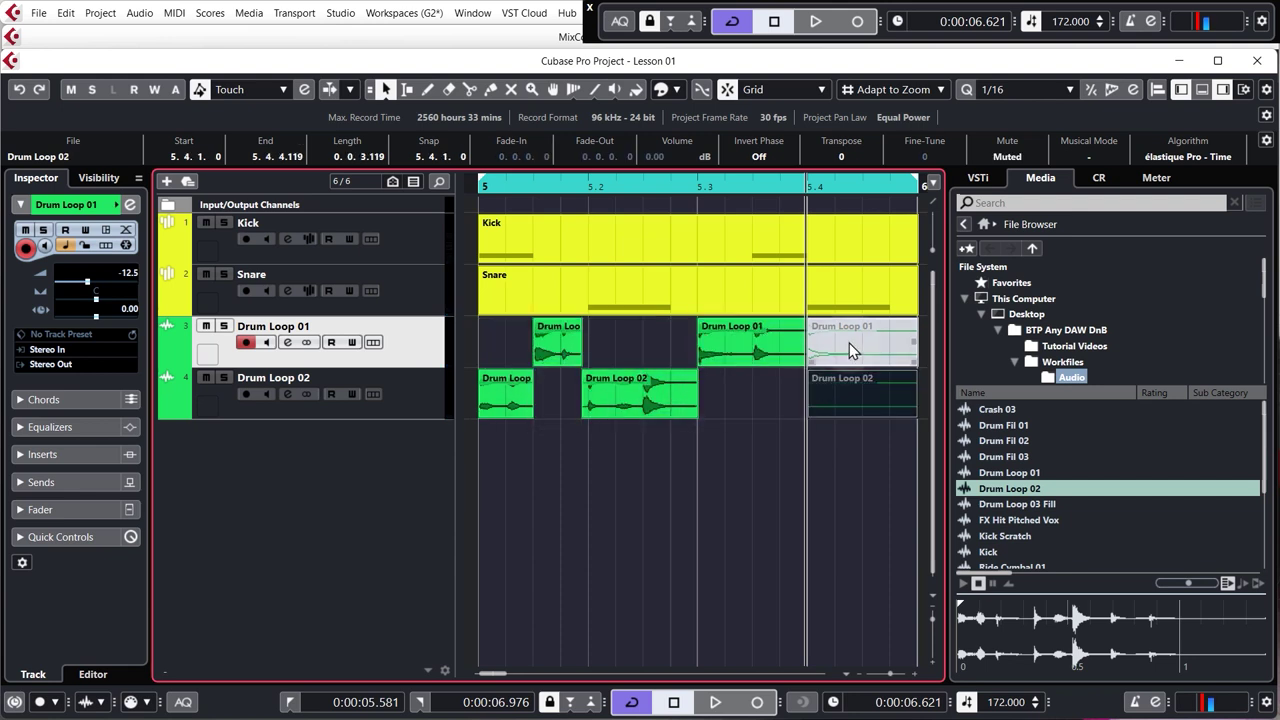
key("Delete")
left_click(849, 343)
key("Delete")
Step: Move the two remaining Drum Loop 02 slices onto Drum Loop 01, remove the emptied track, and zoom in
left_click_drag(845, 435, 503, 355)
left_click(420, 410)
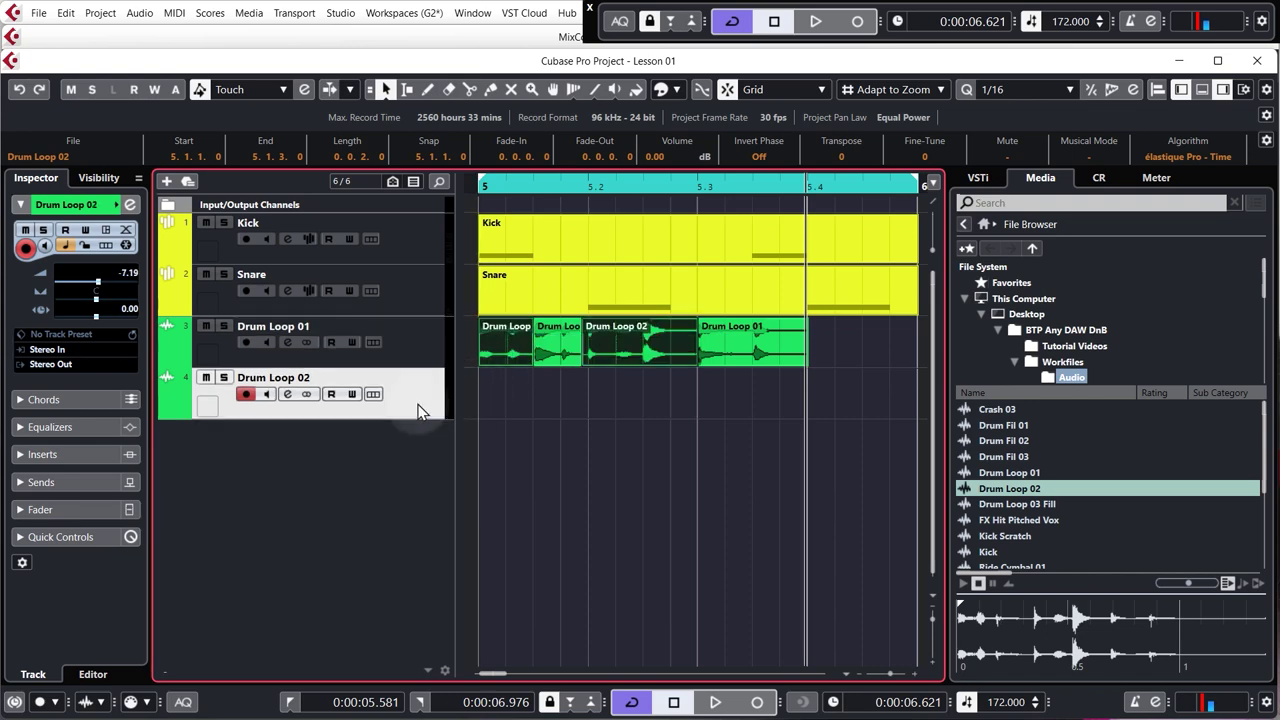
right_click(420, 410)
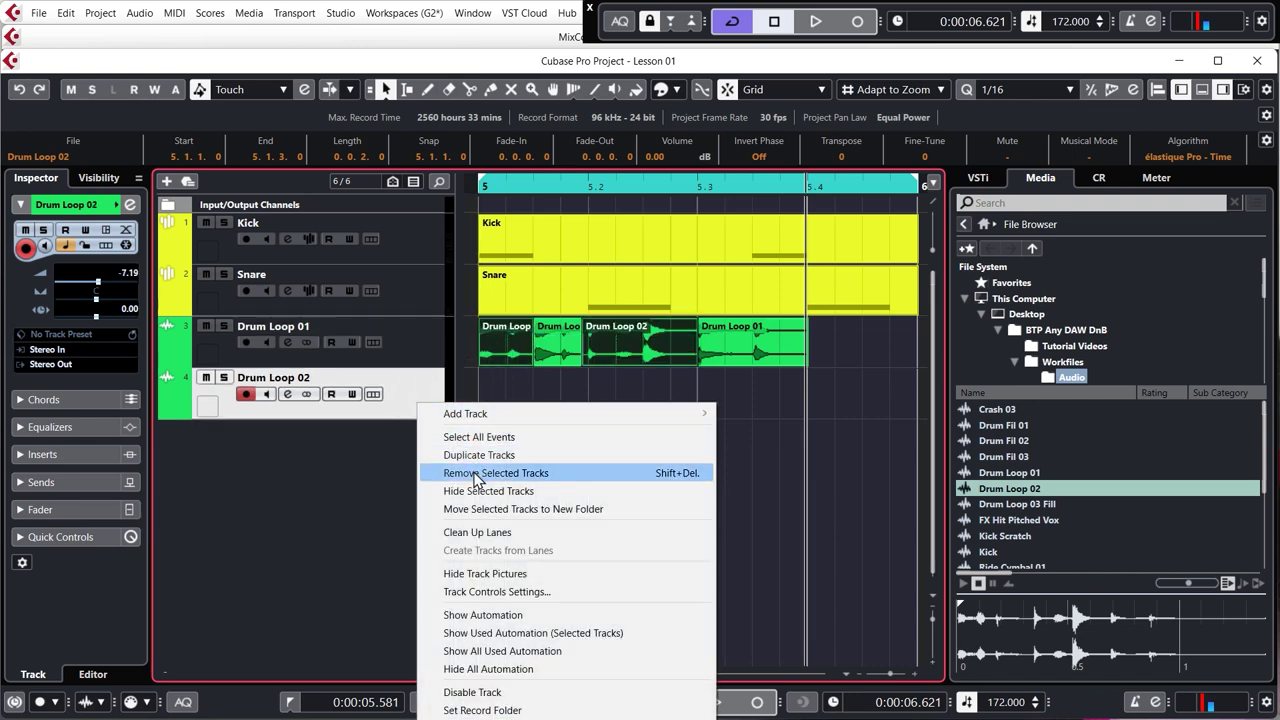
left_click(476, 473)
left_click_drag(501, 431, 690, 323)
key("h")
key("h")
key("h")
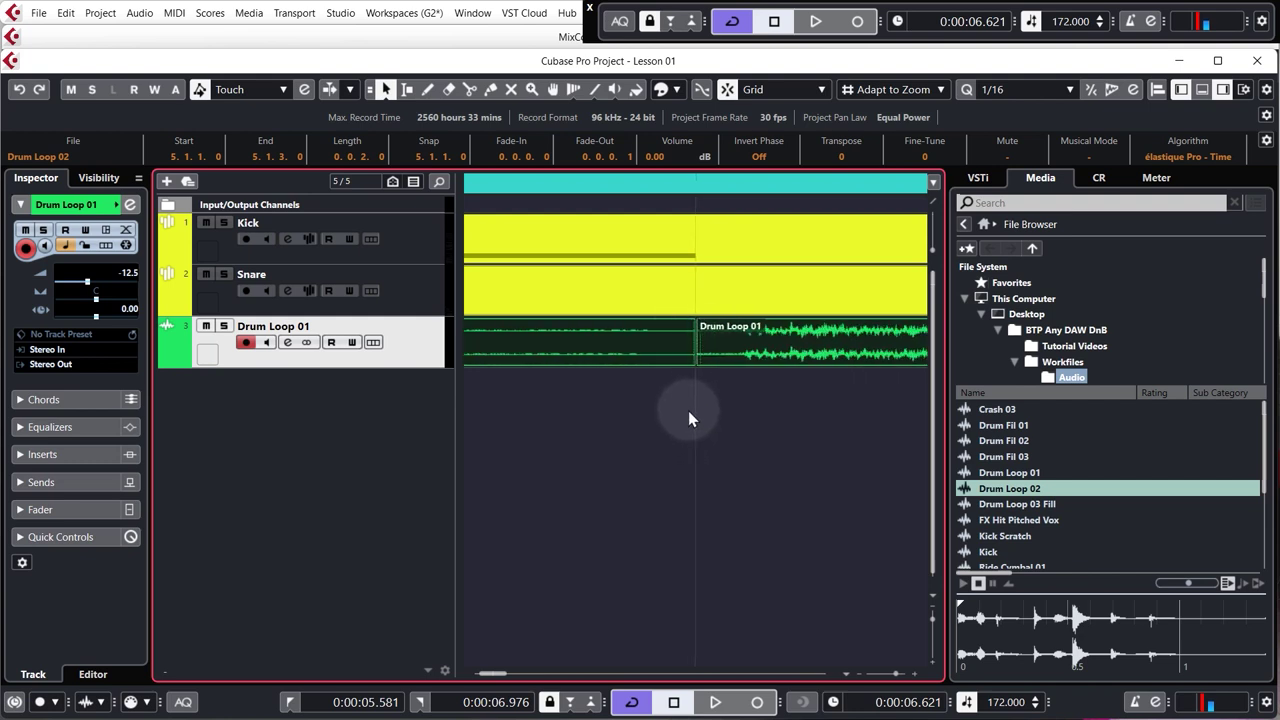
scroll(674, 421, "down", 4)
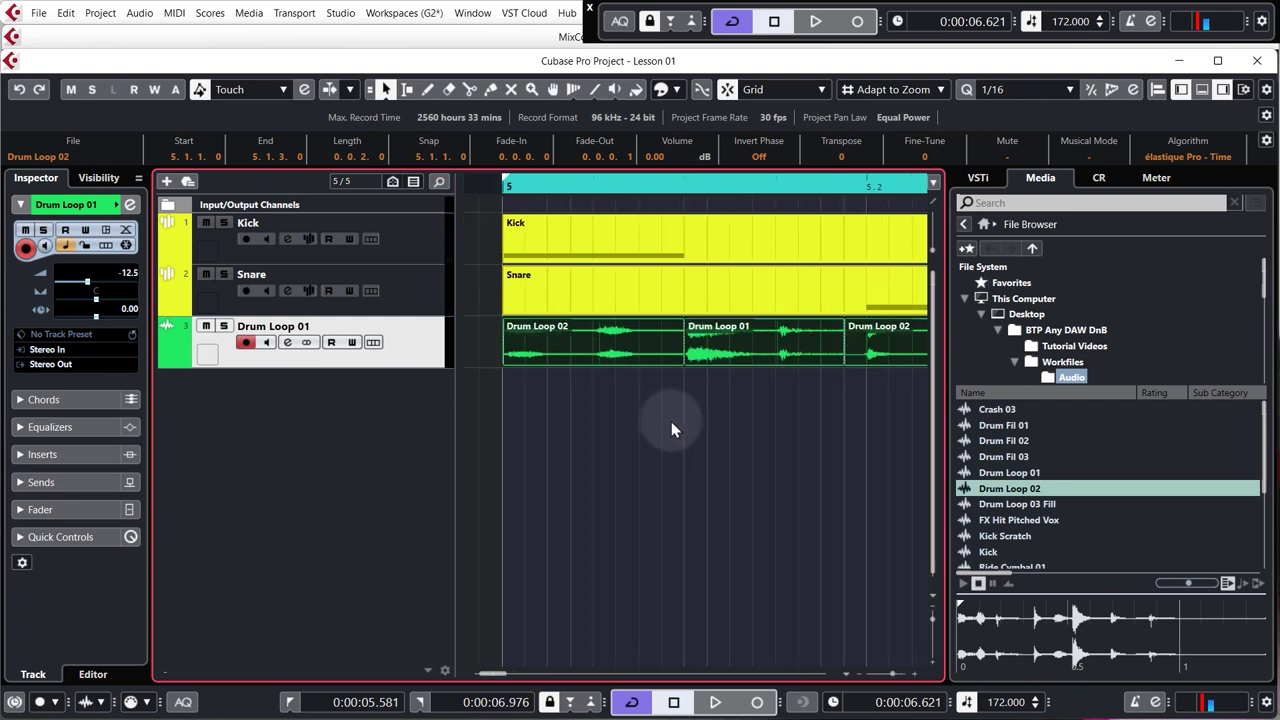
left_click(527, 409)
scroll(523, 349, "up", 4)
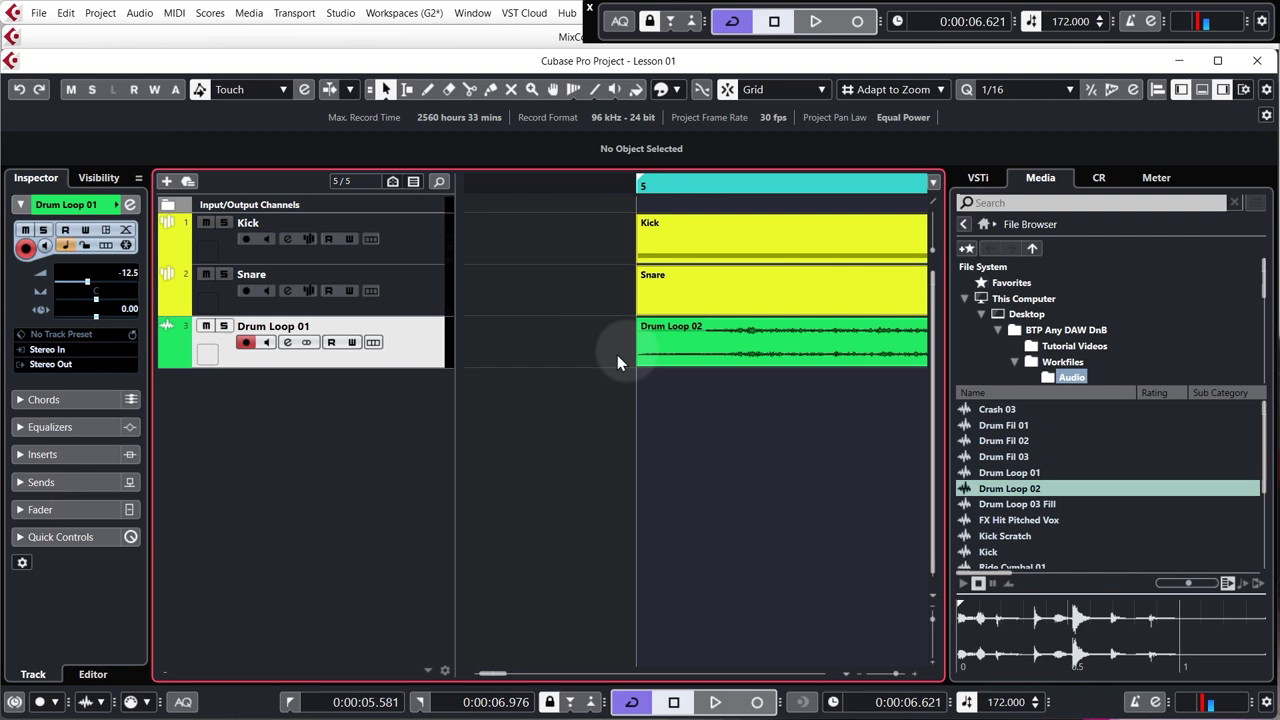
scroll(653, 343, "up", 3)
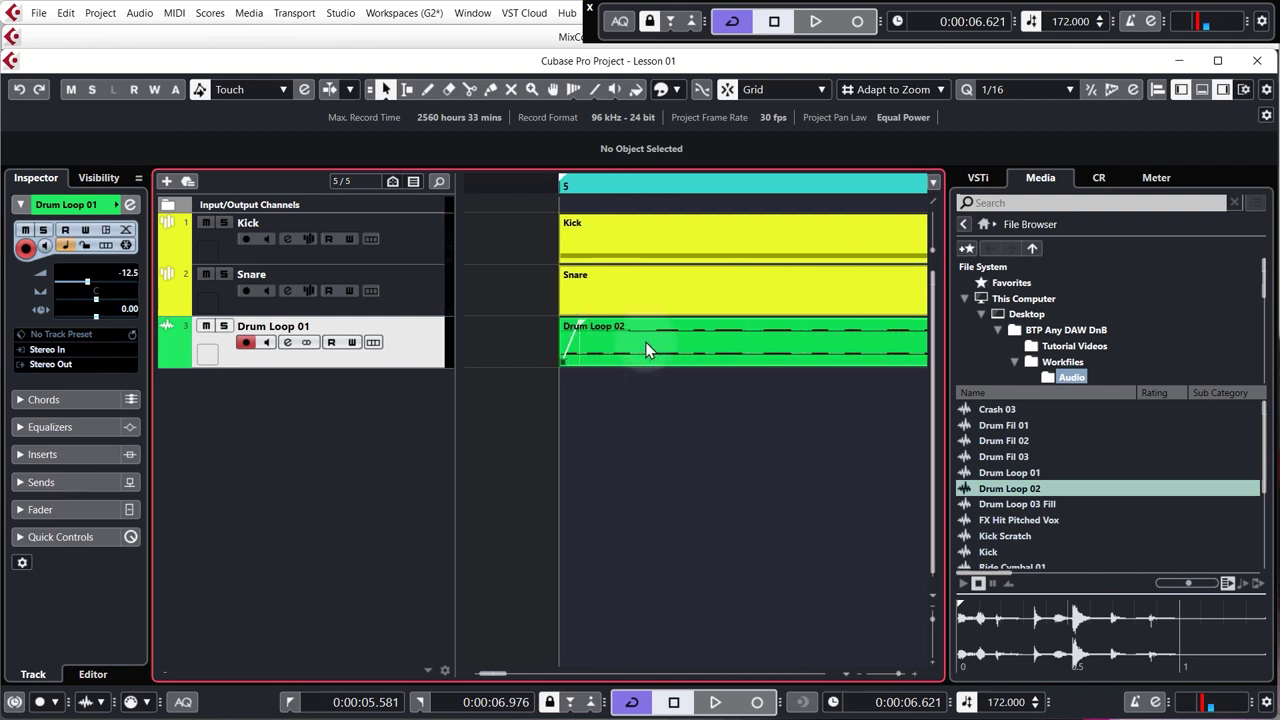
scroll(590, 360, "down", 4)
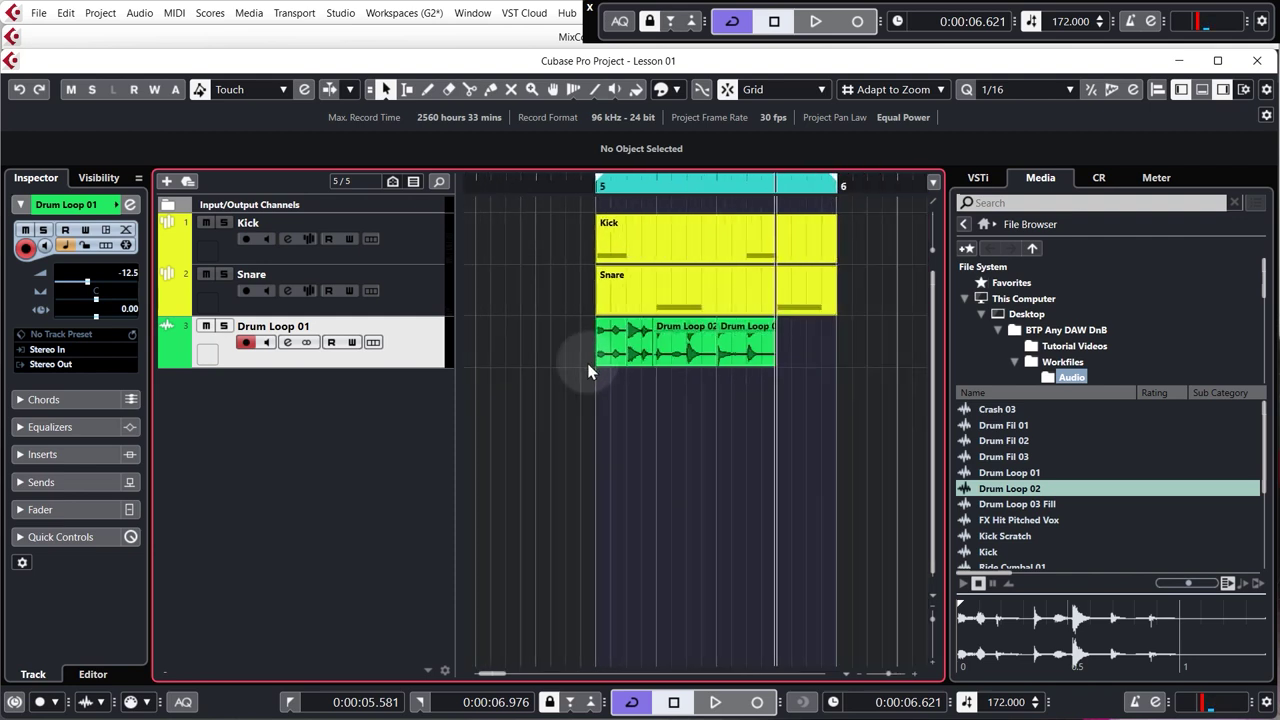
scroll(550, 378, "down", 2)
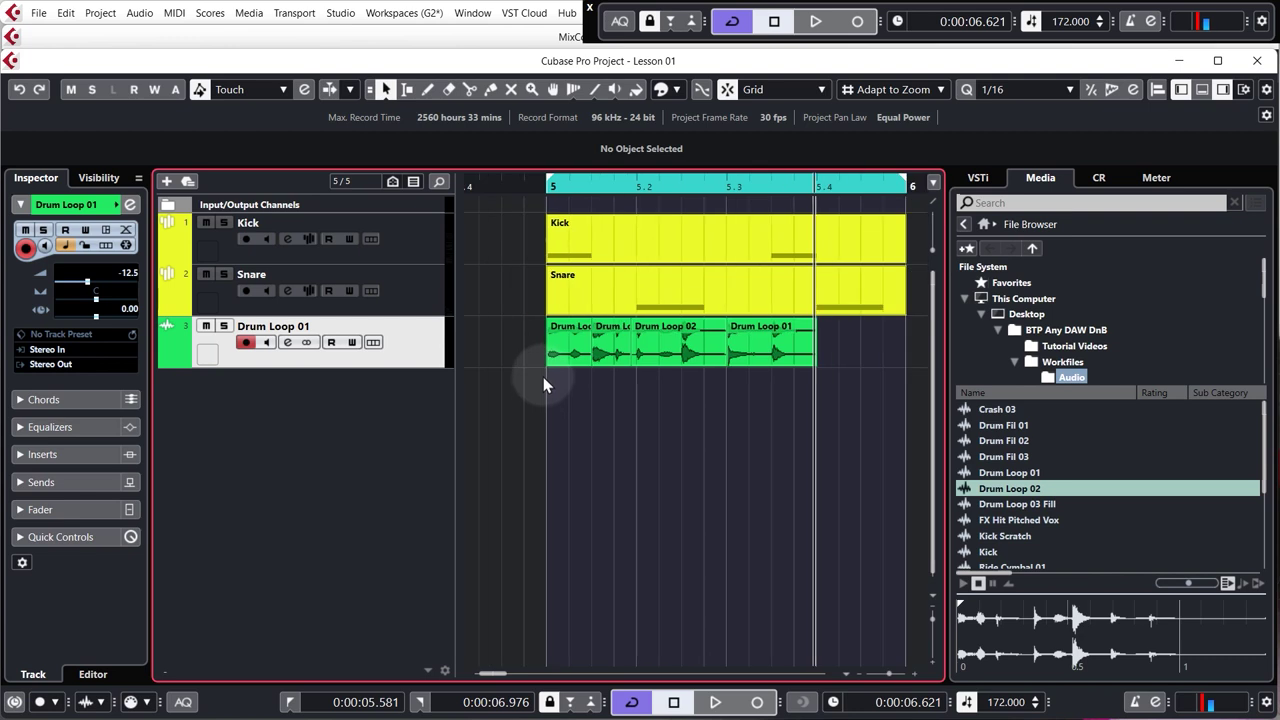
scroll(530, 376, "down", 2)
scroll(540, 368, "up", 1)
scroll(559, 356, "up", 4)
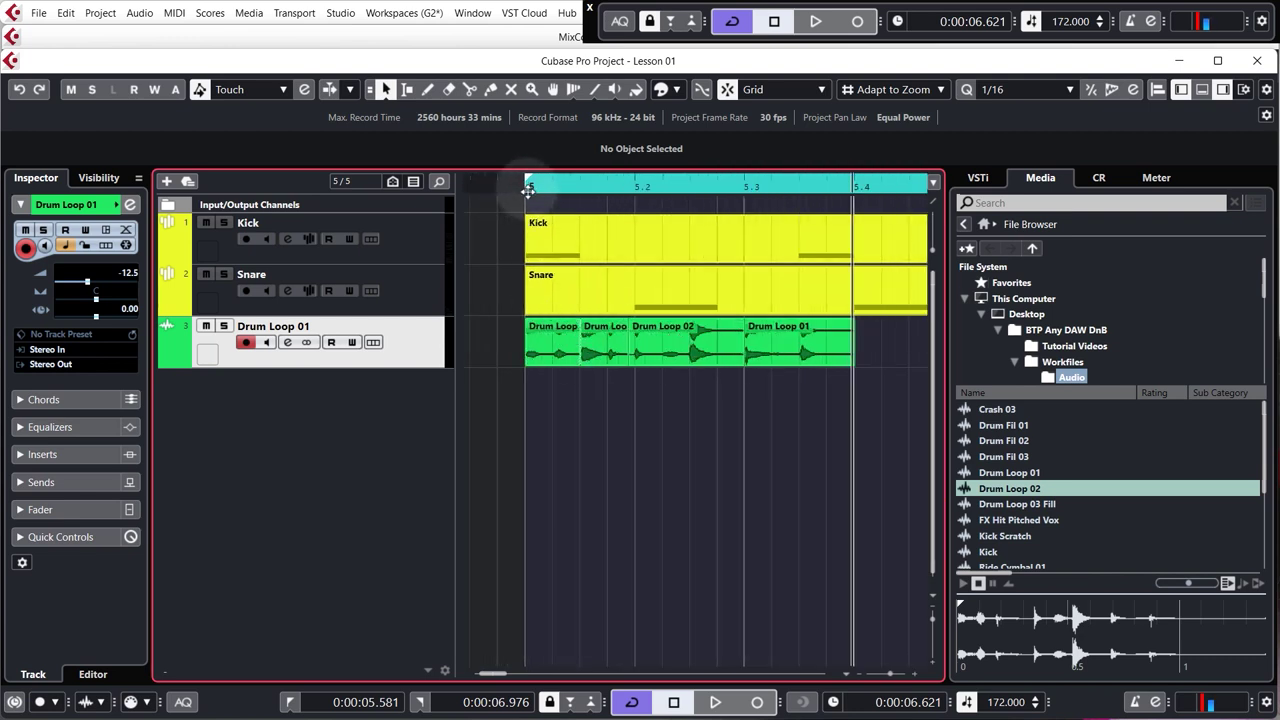
key("space")
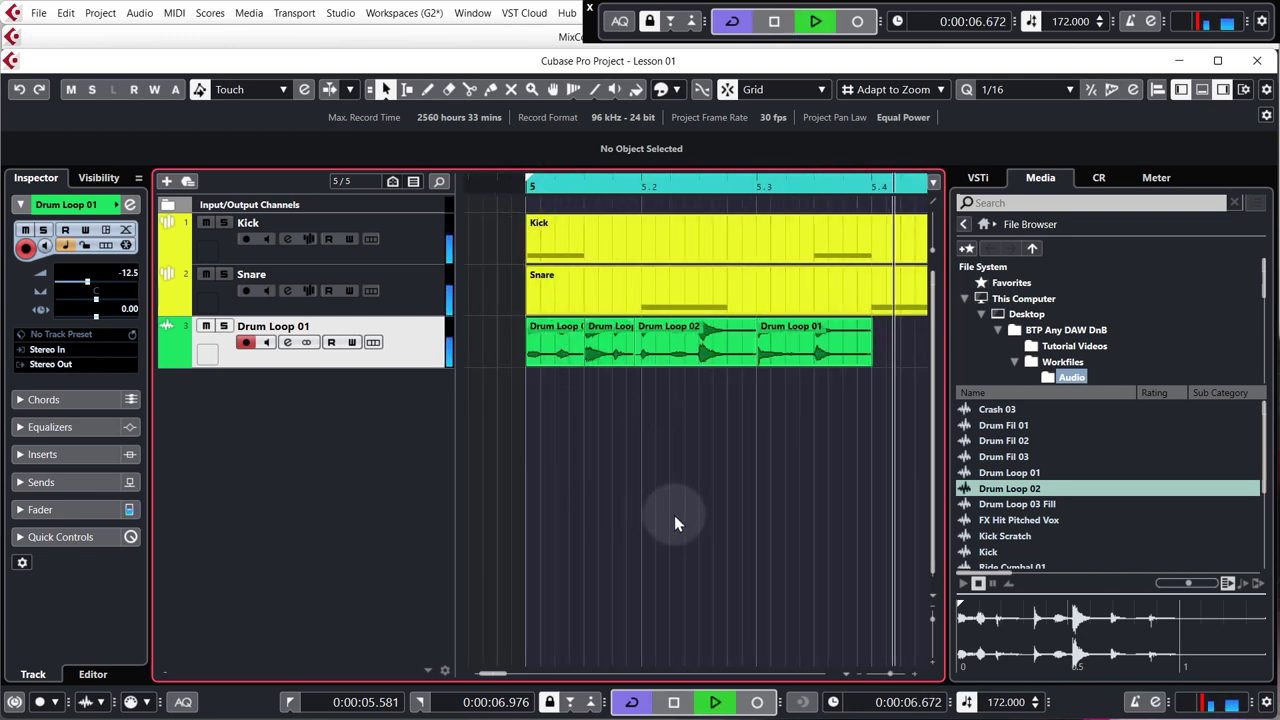
scroll(486, 435, "down", 4)
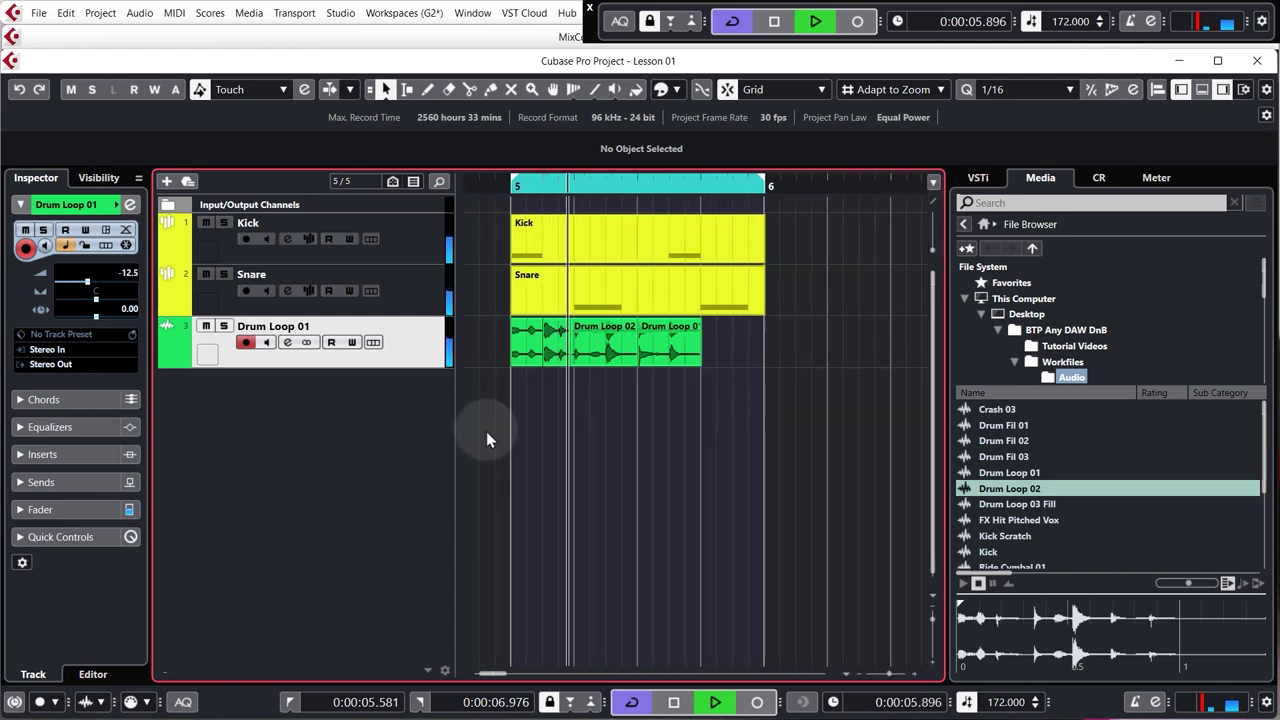
key("space")
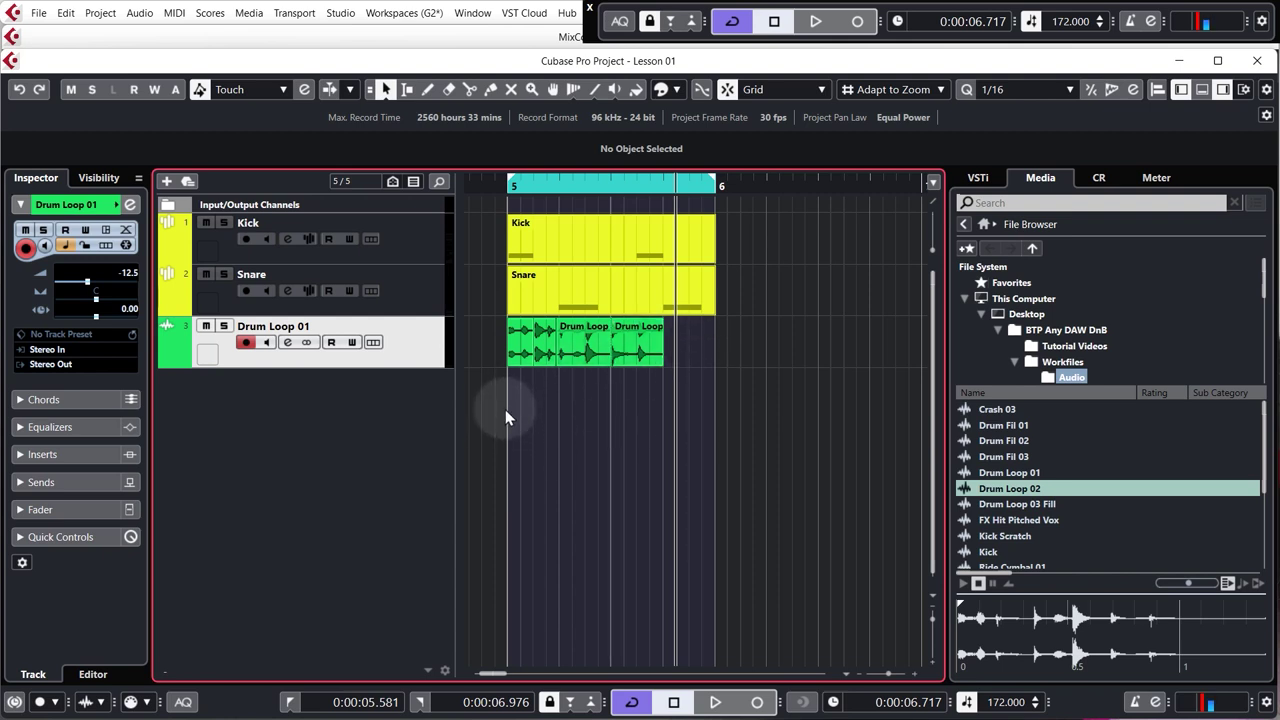
scroll(505, 409, "down", 2)
scroll(505, 409, "down", 1)
Step: Copy the bar-5 Kick, Snare and Drum Loop events into bars 6, 7 and 8
scroll(504, 415, "down", 1)
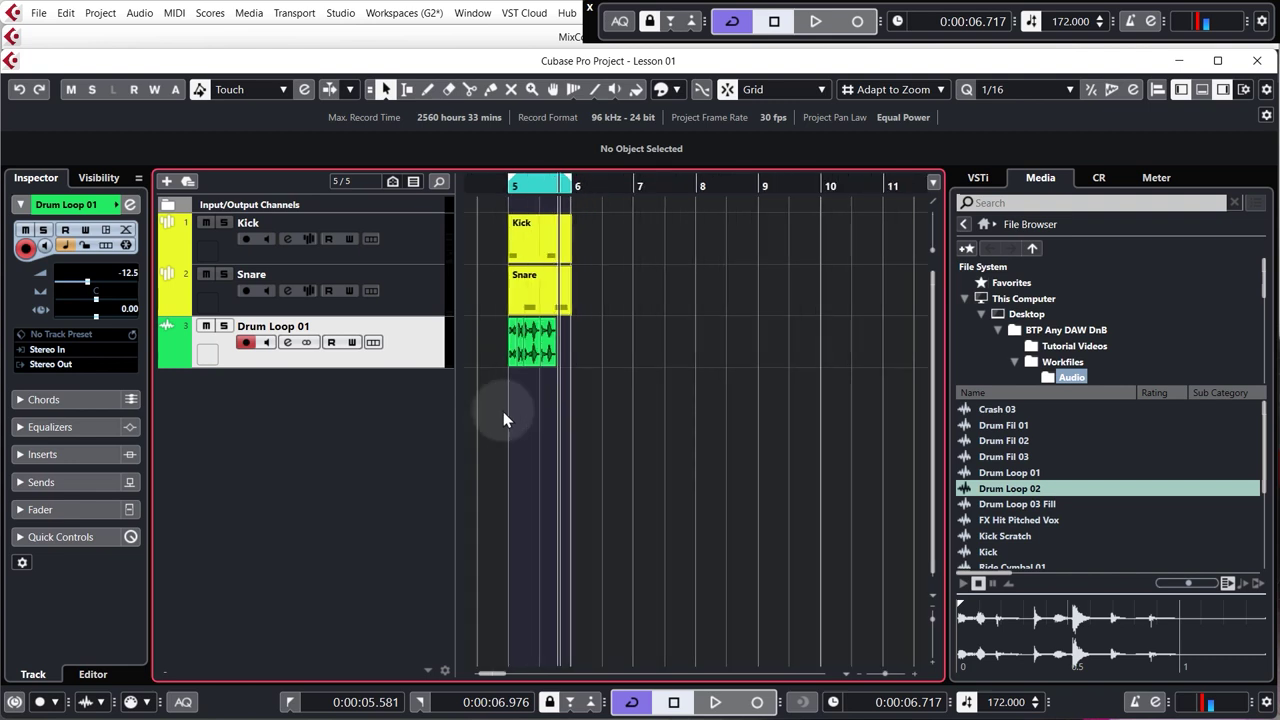
left_click_drag(706, 362, 510, 180)
left_click_drag(532, 252, 726, 240)
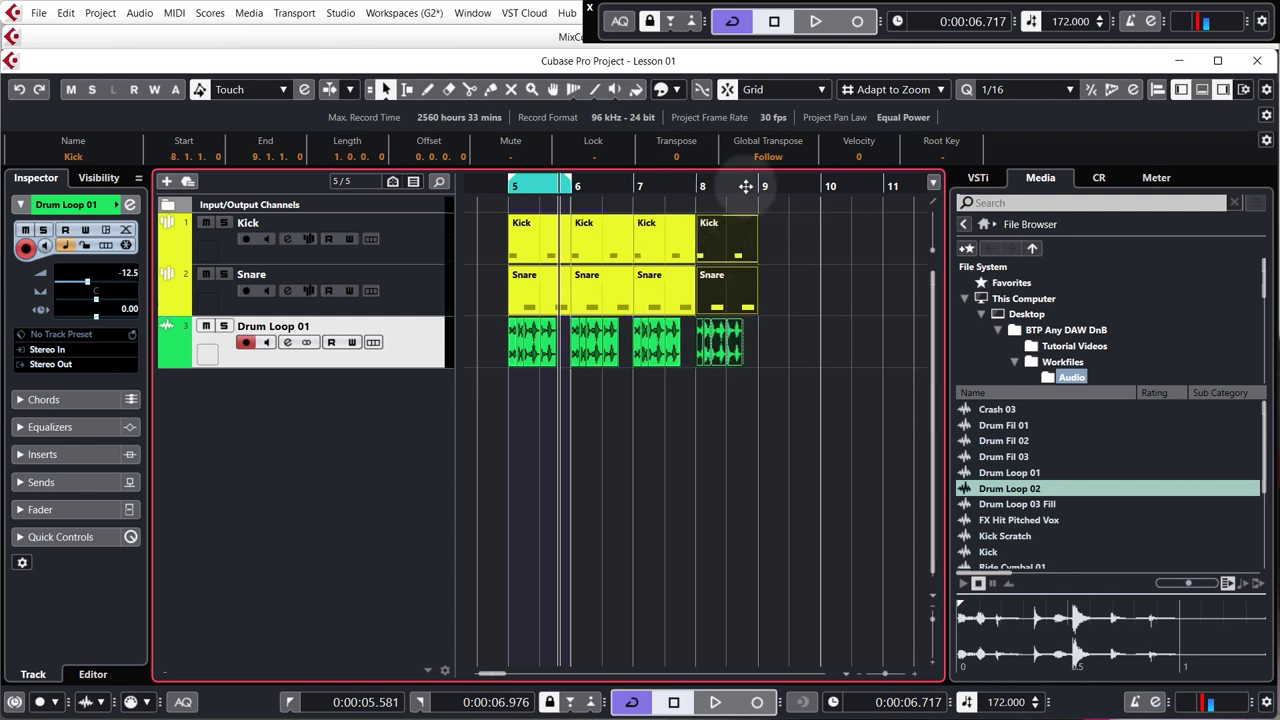
left_click(758, 183, "alt")
left_click(733, 402)
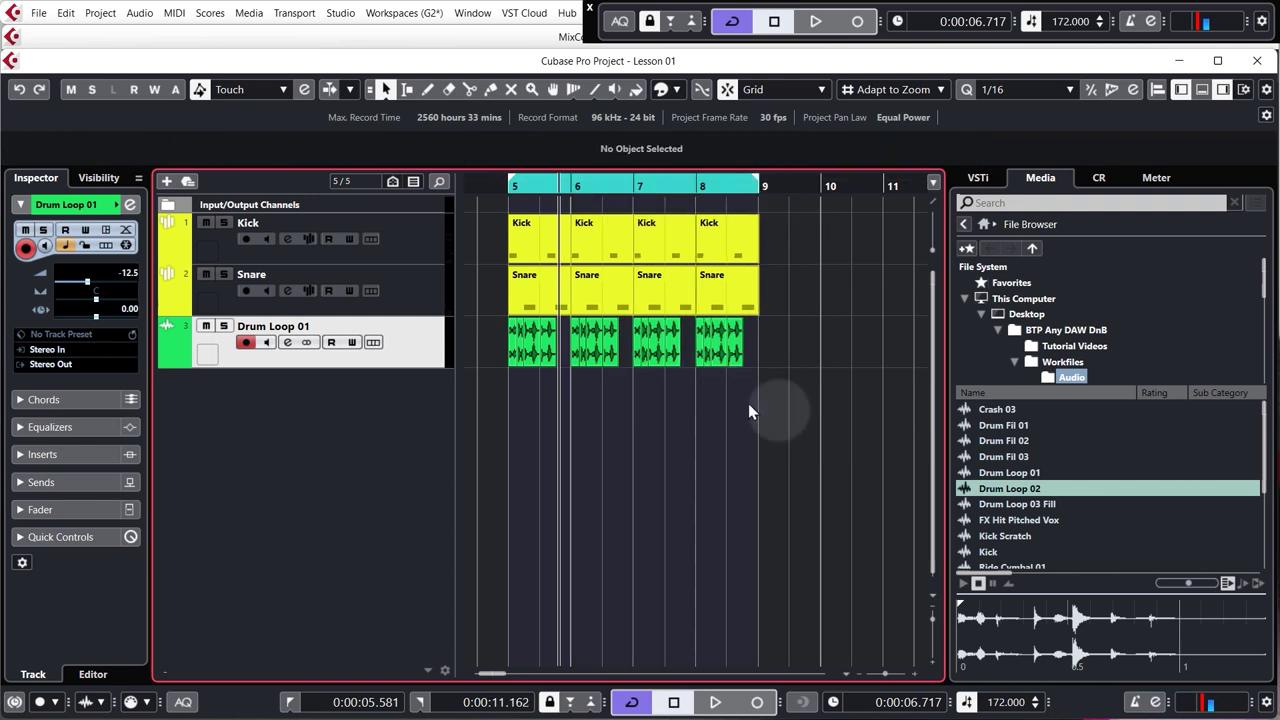
Step: Place Drum Loop 03 Fill on a new track at bar 8, lower its volume, and play it
left_click(1031, 506)
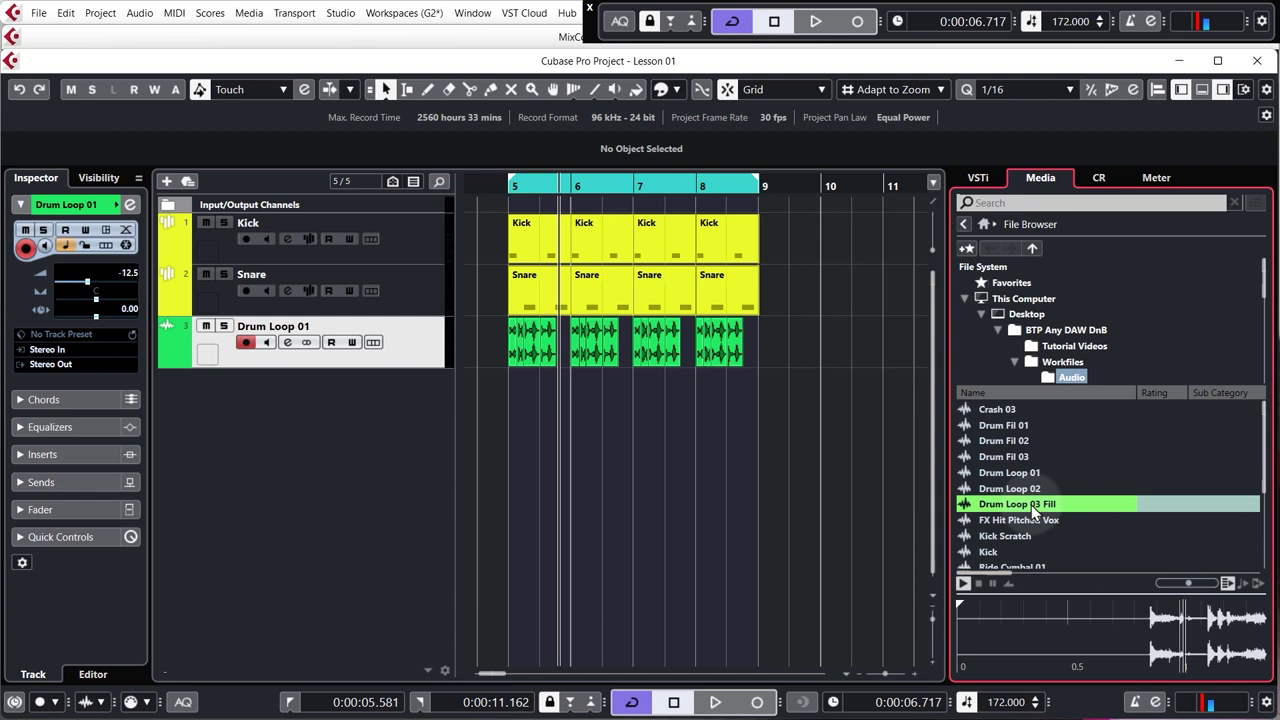
mouse_move(1038, 506)
left_mouse_down()
mouse_move(1012, 518)
mouse_move(702, 418)
left_mouse_up()
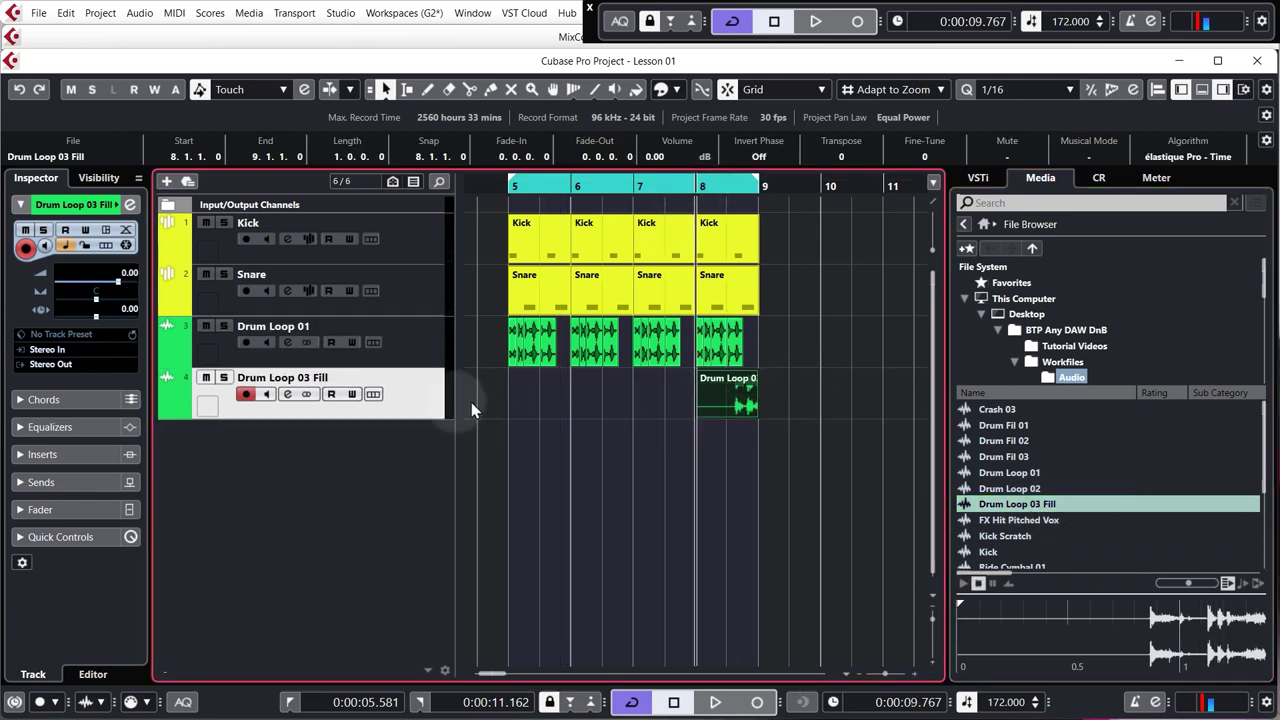
left_click_drag(117, 281, 103, 282)
key("space")
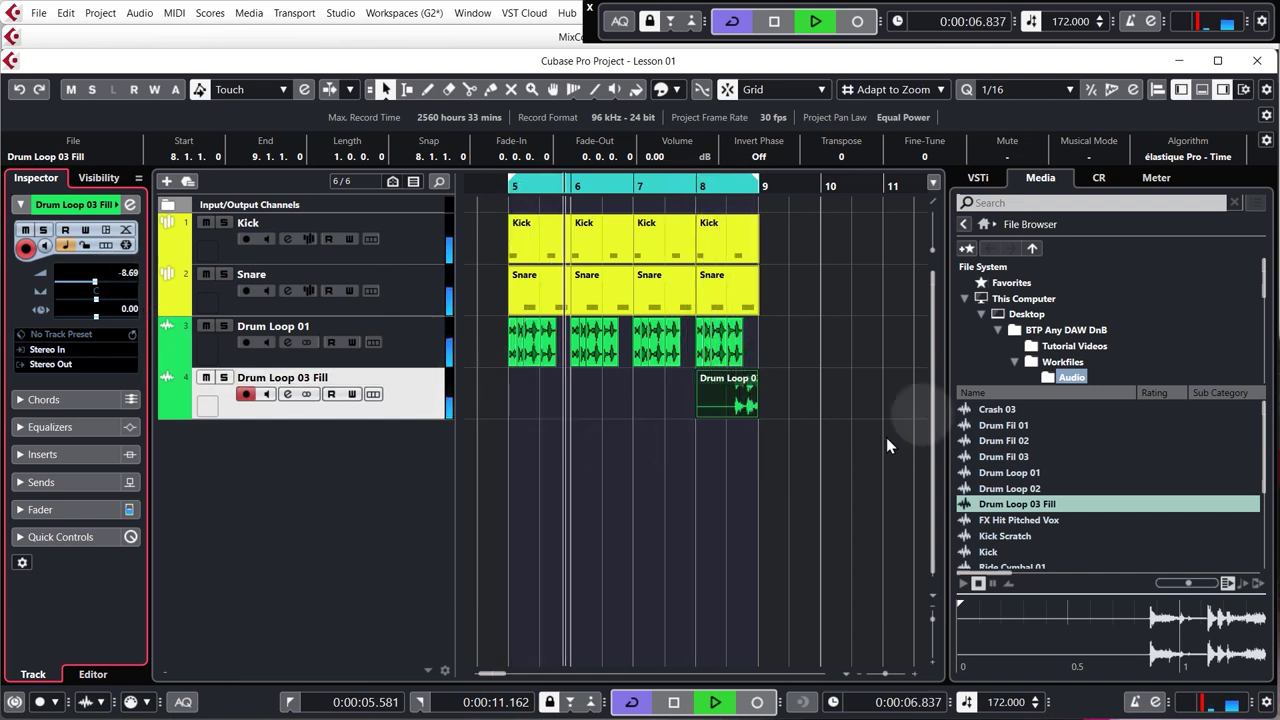
key("space")
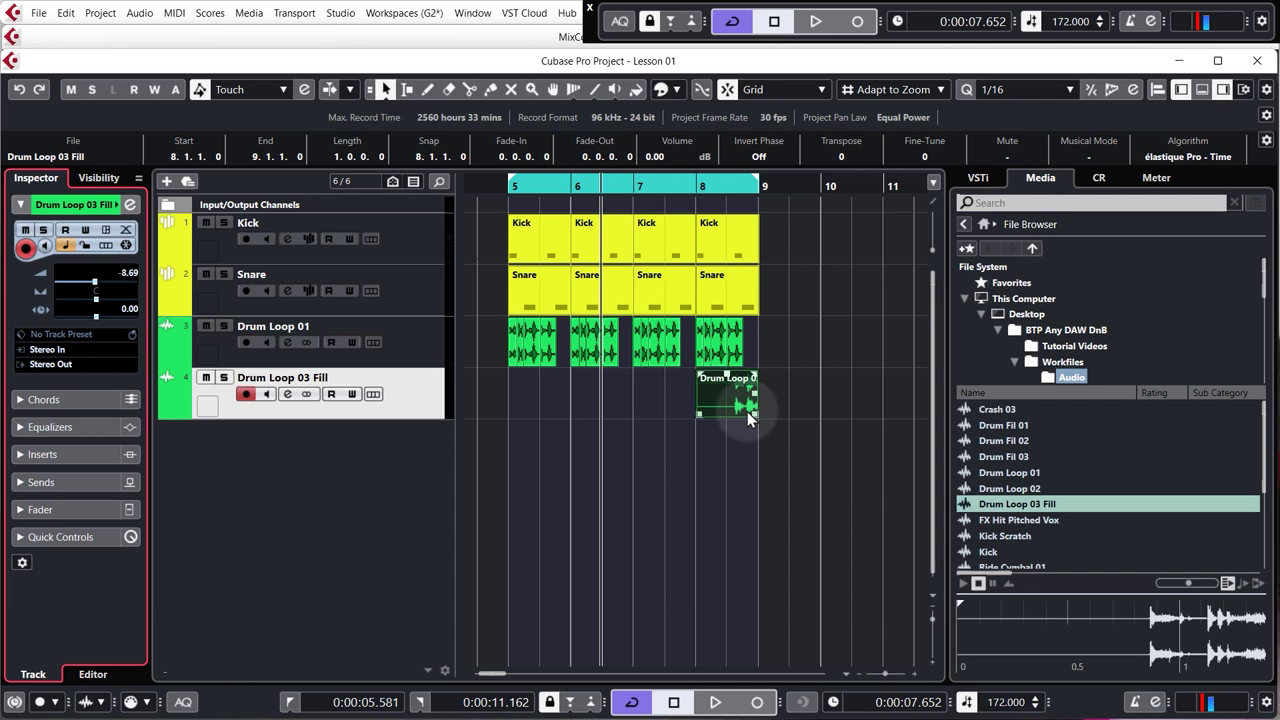
left_click(843, 439)
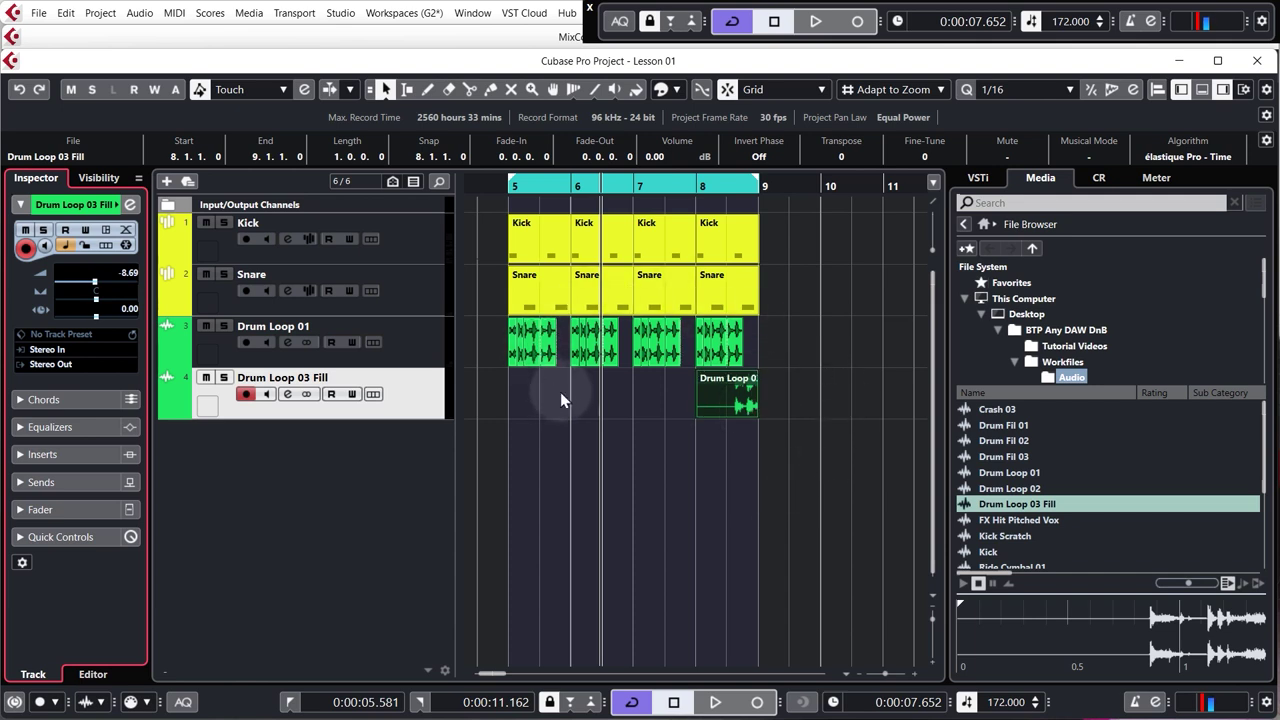